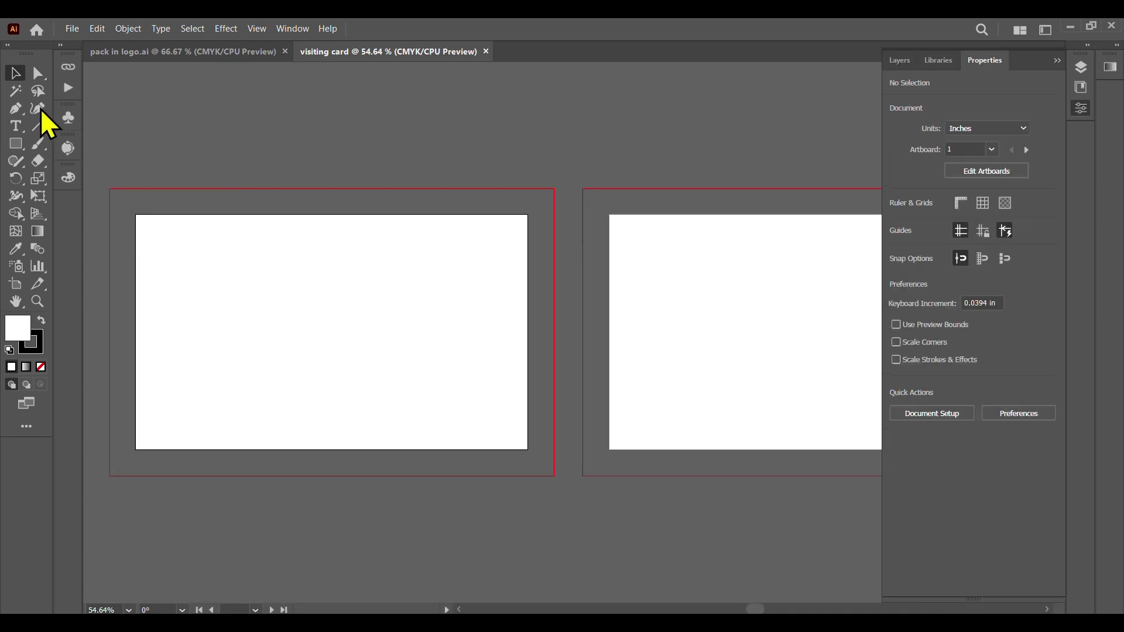
Draw a white 3.75 x 2.25 in rectangle covering the first artboard and remove its stroke.
scroll(340, 222, "down", 2)
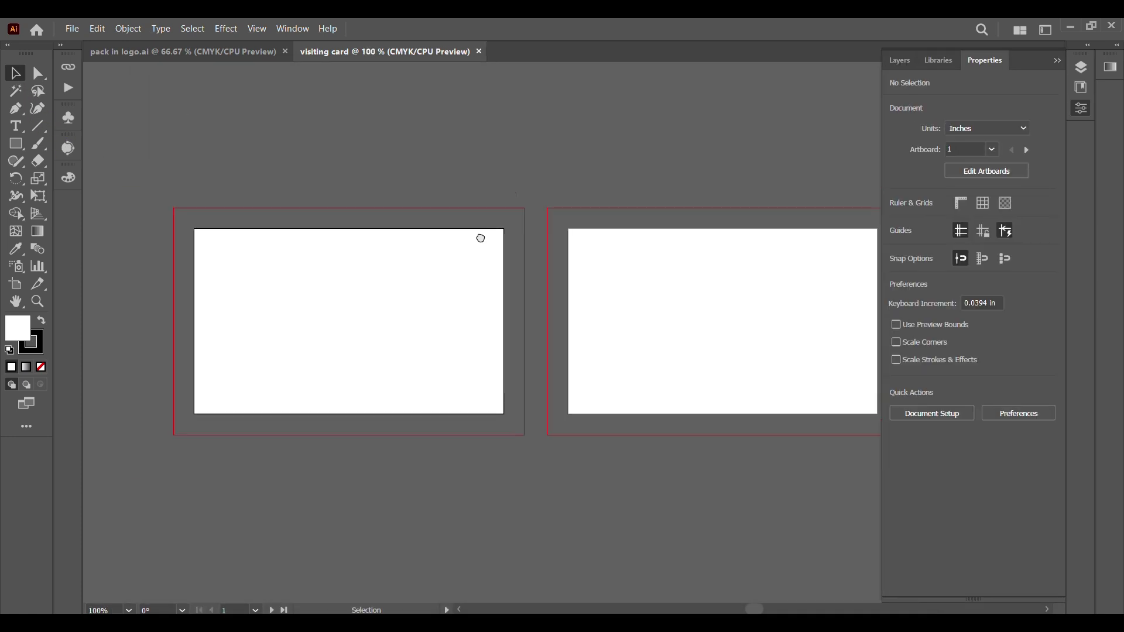
scroll(500, 286, "up", 4)
scroll(521, 285, "up", 1)
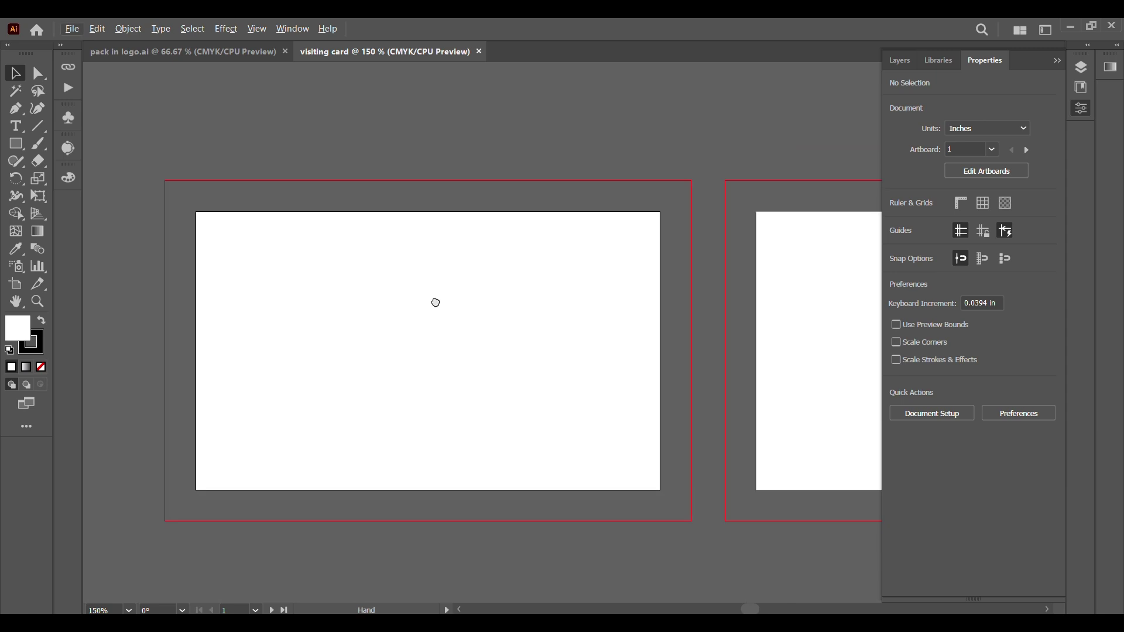
scroll(433, 300, "down", 2)
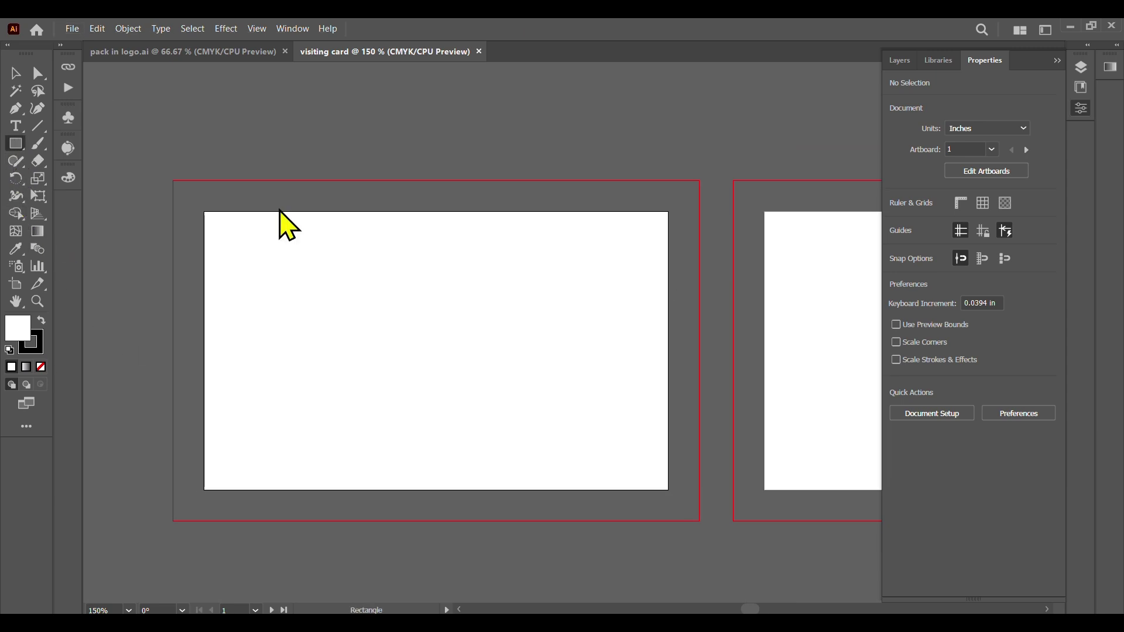
left_click_drag(206, 211, 667, 488)
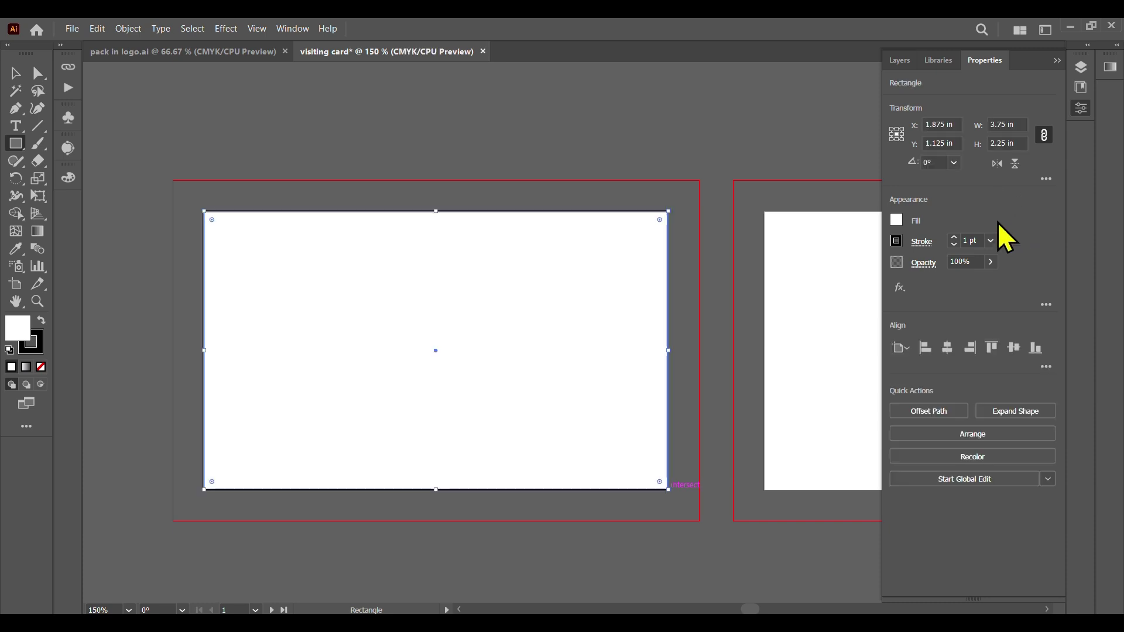
left_click(897, 240)
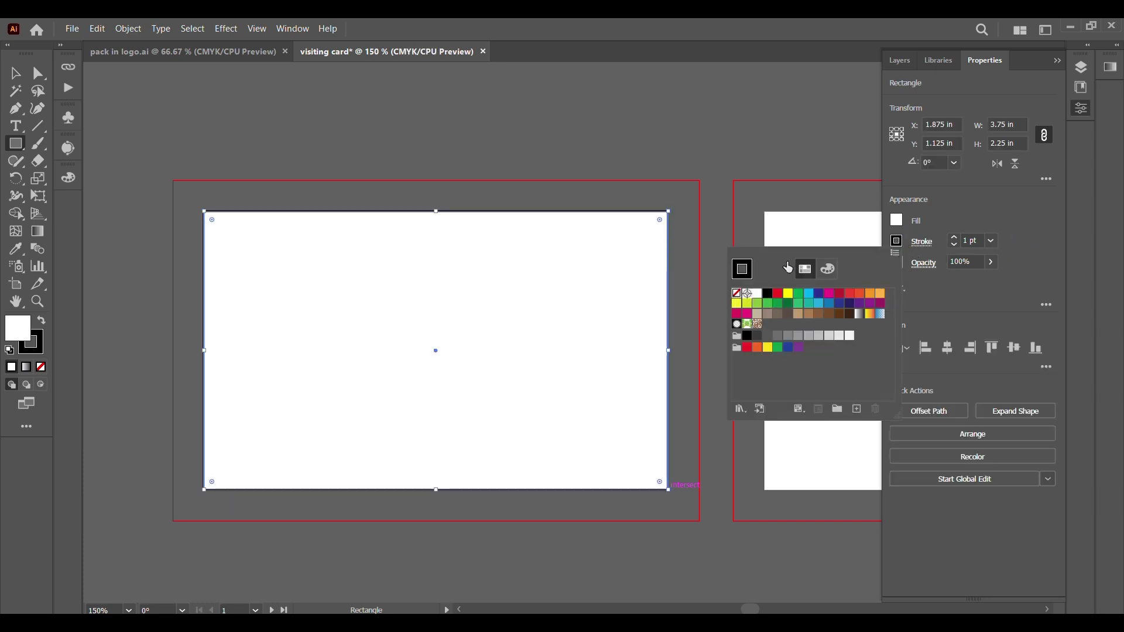
left_click(737, 293)
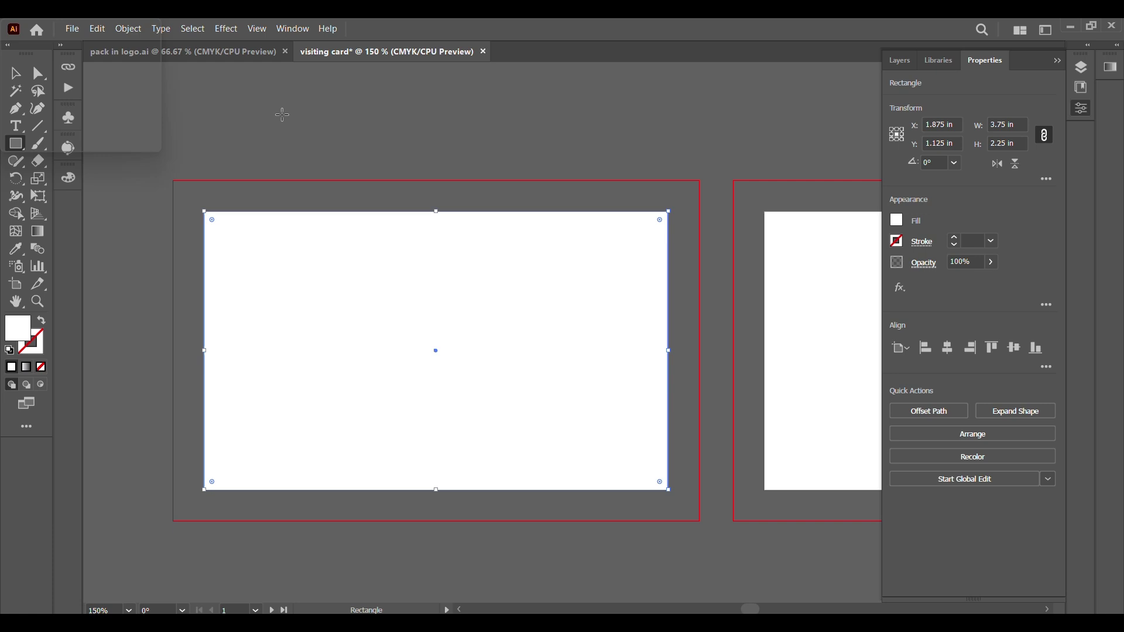
left_click(281, 114)
left_click(620, 348)
left_click(14, 75)
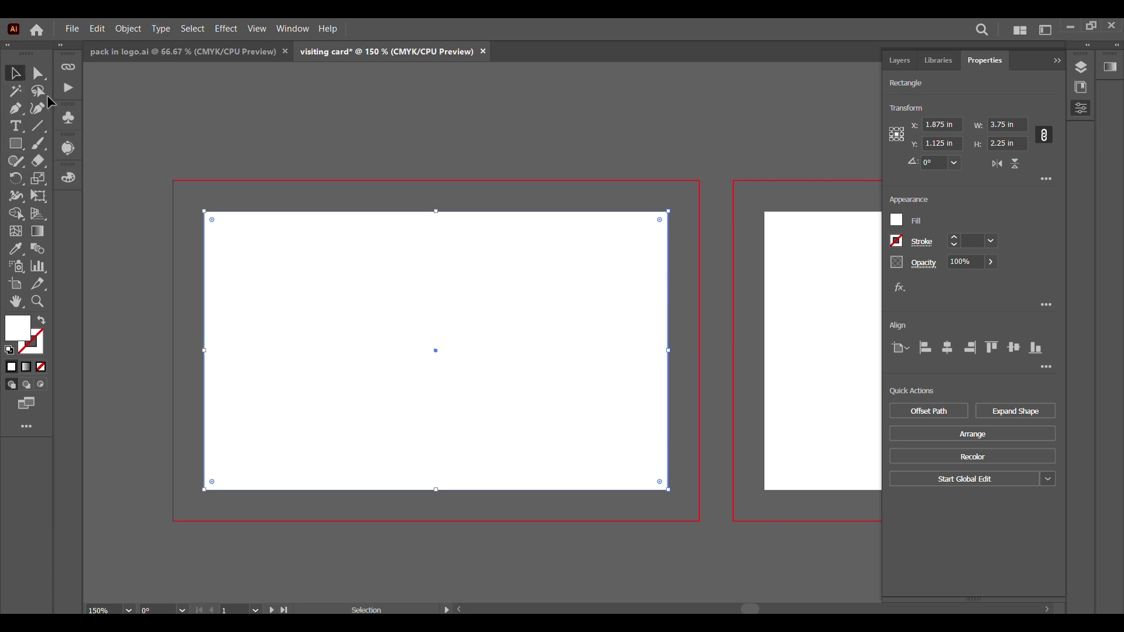
left_click(86, 83)
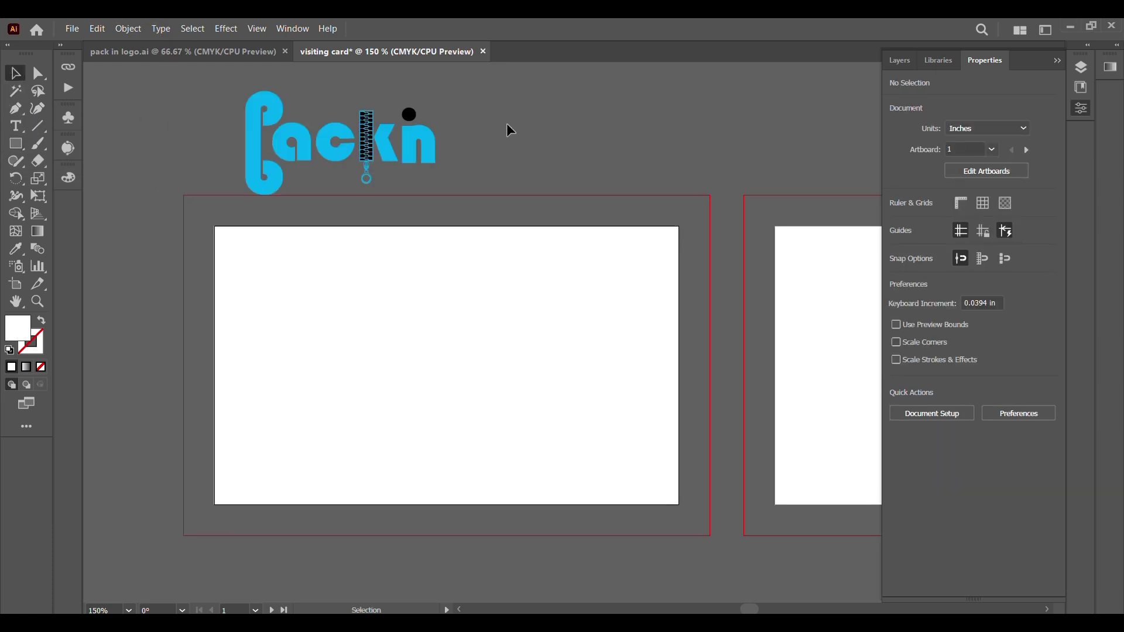
Add the text "Pack in" on the first artboard in Bauhaus 93 at 36 pt.
key("t")
left_click(379, 316)
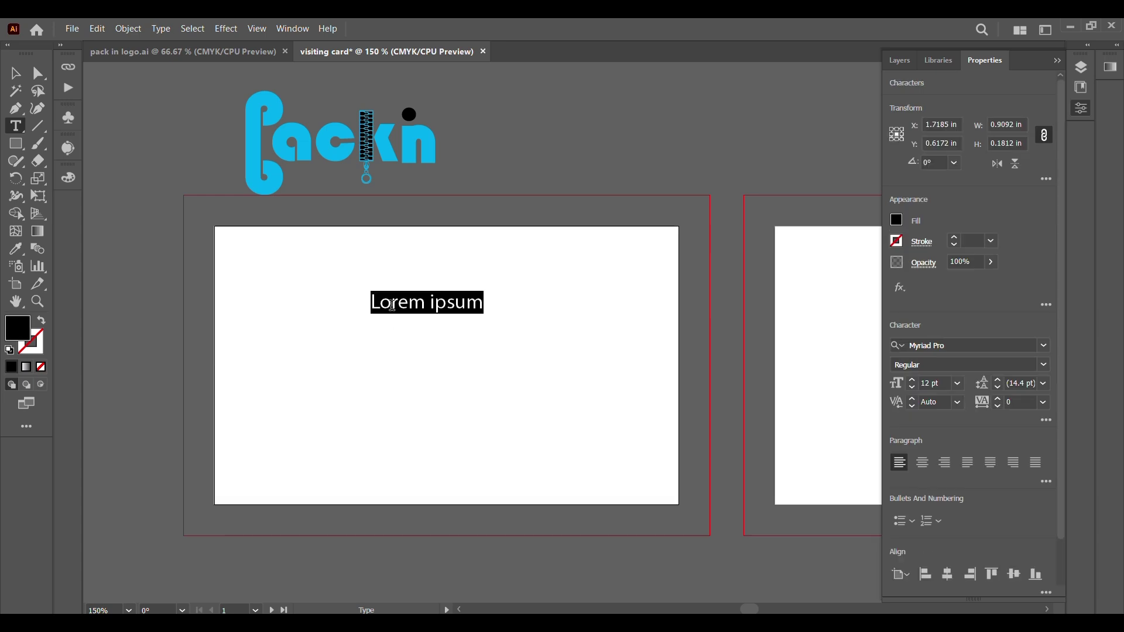
type("Pack in")
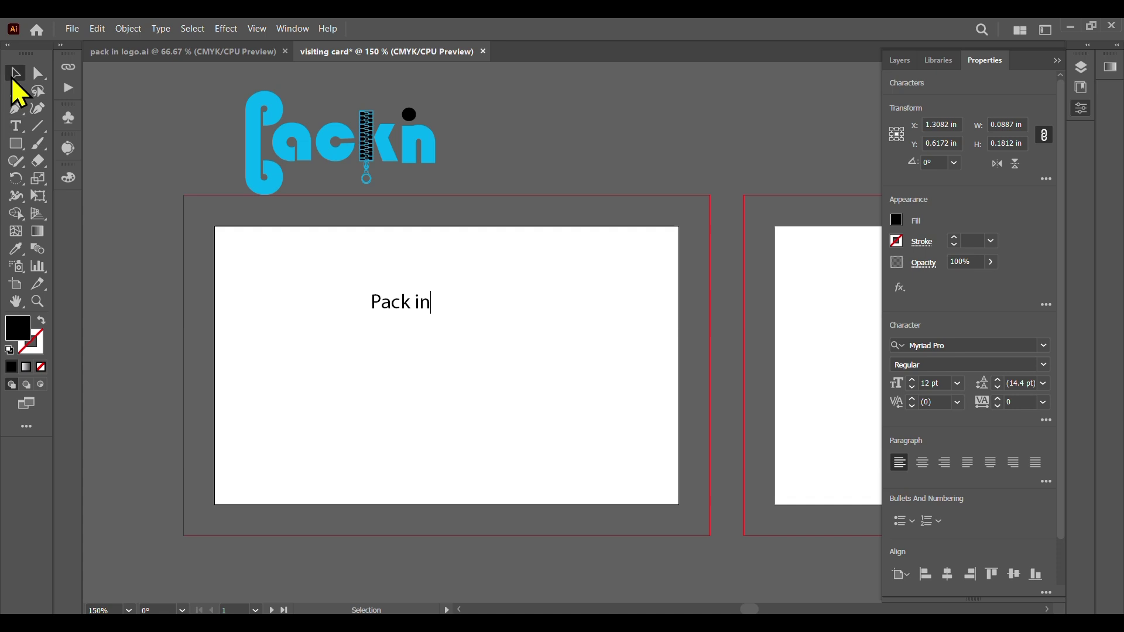
left_click(1043, 346)
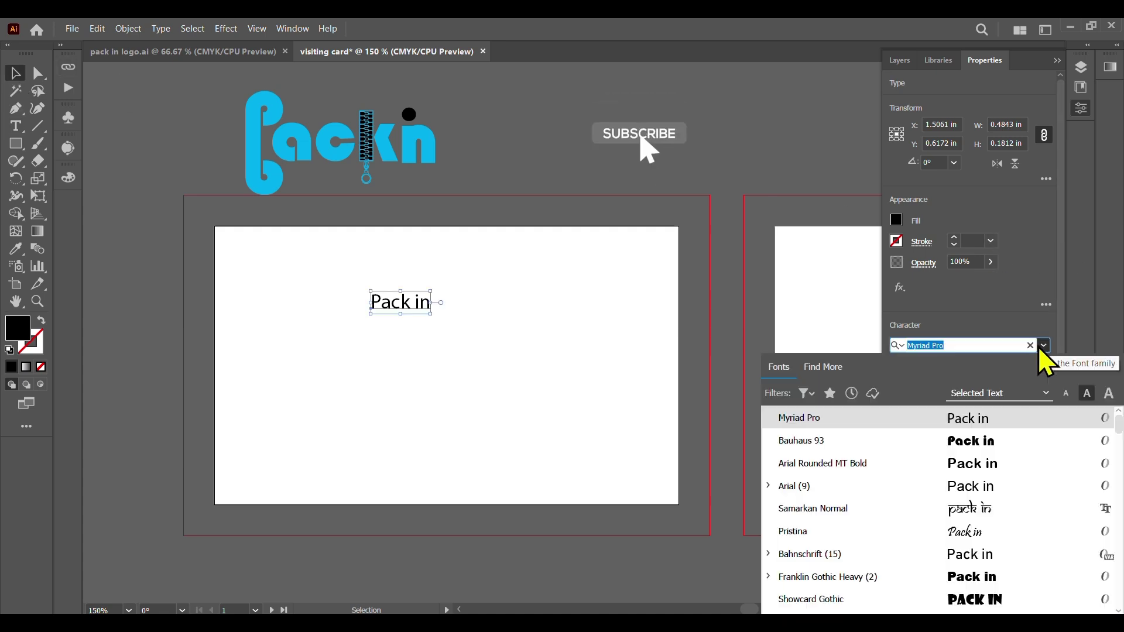
left_click(974, 440)
left_click(960, 384)
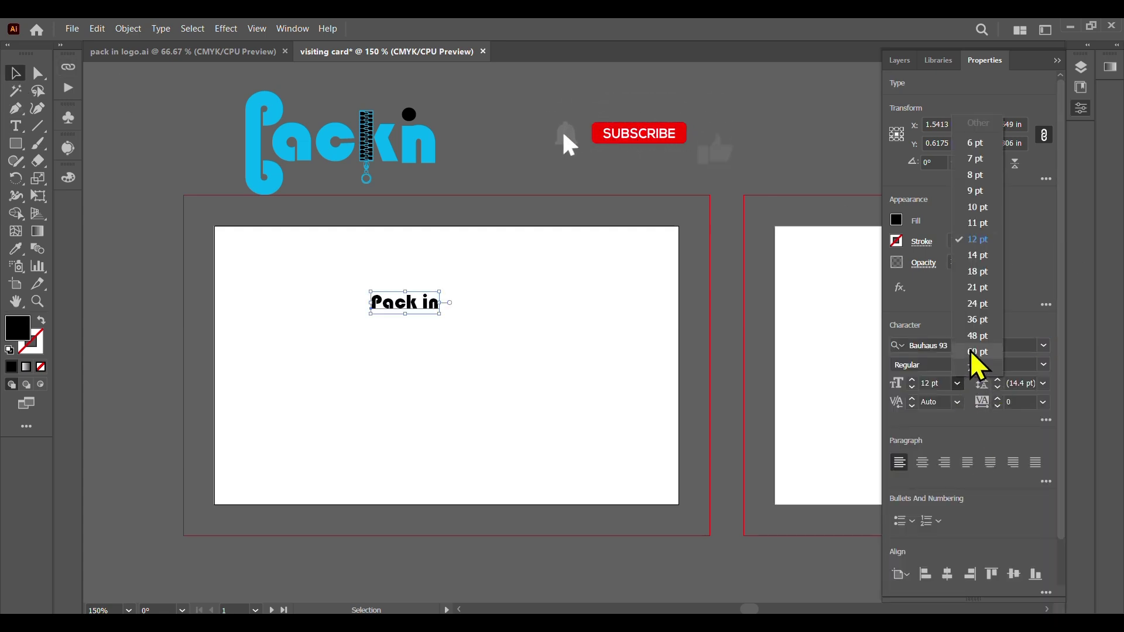
left_click(974, 320)
left_click_drag(538, 307, 507, 348)
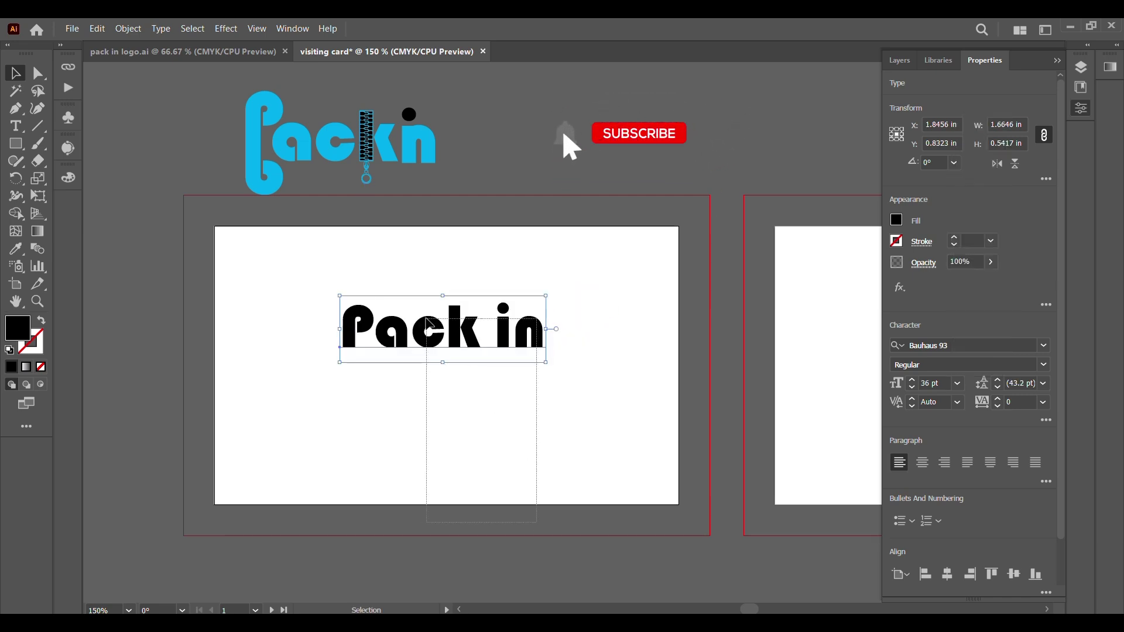
Centre the "Pack in" text on the background rectangle in both directions and realign the two with the first artboard.
key("ctrl+a")
left_click(948, 347)
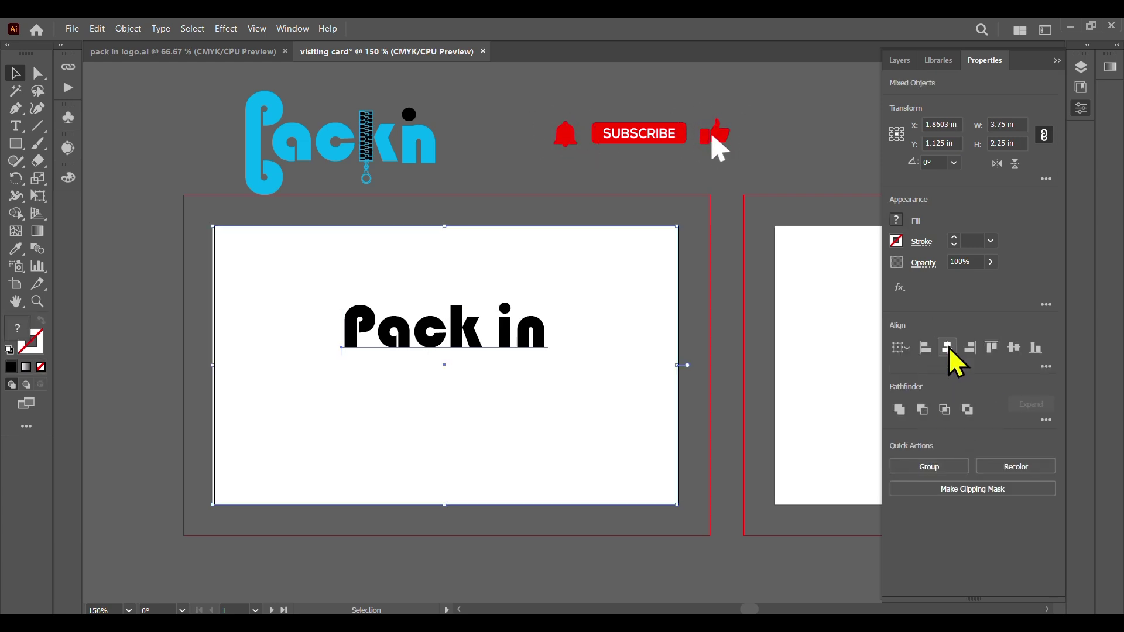
left_click(1015, 347)
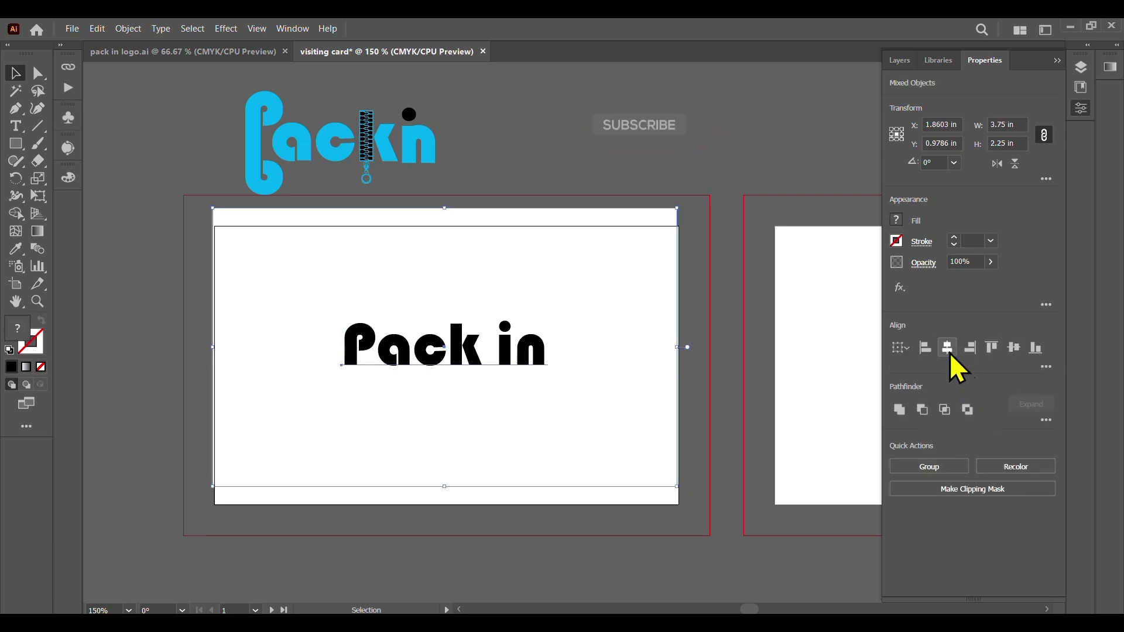
mouse_move(507, 457)
left_mouse_down()
mouse_move(535, 472)
mouse_move(535, 452)
mouse_move(521, 459)
left_mouse_up()
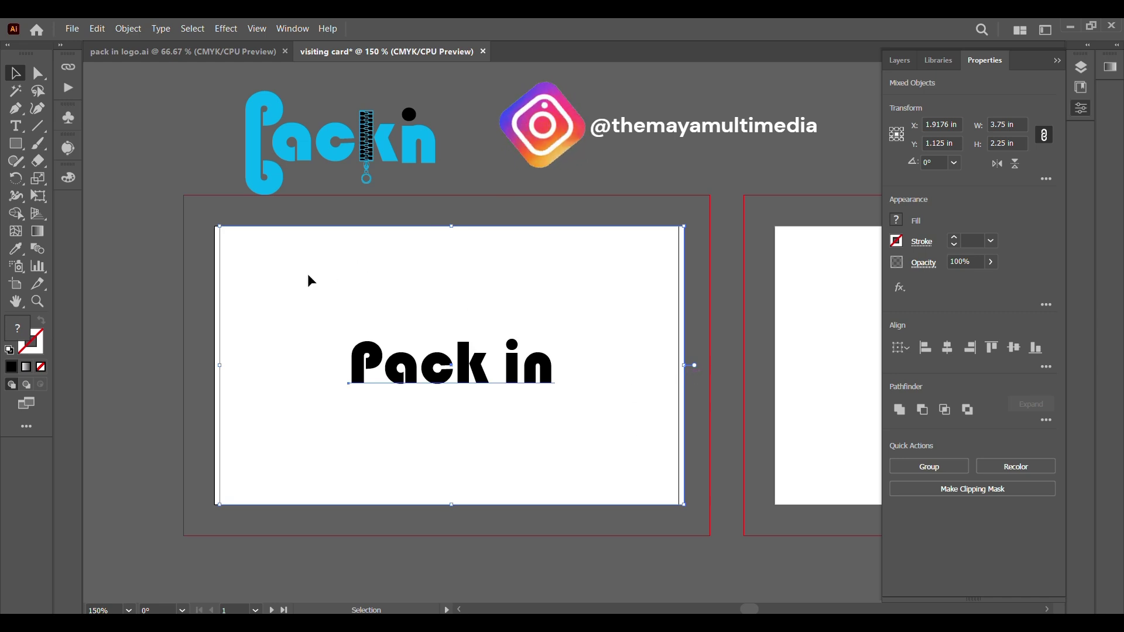
left_click(279, 289)
left_click(253, 321)
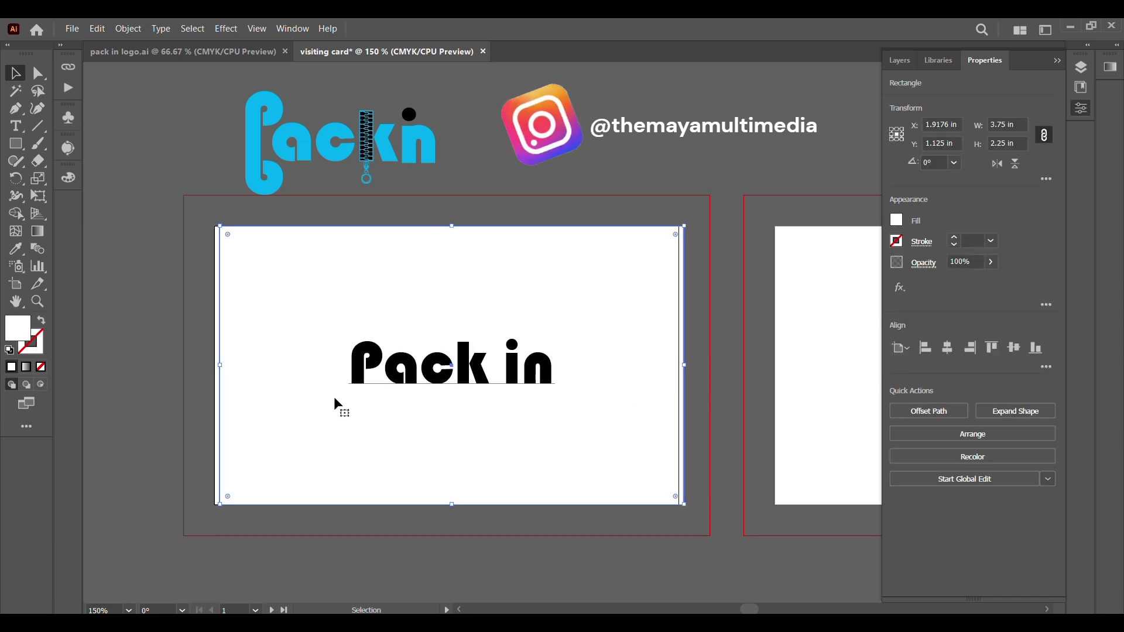
left_click_drag(433, 514, 377, 387)
left_click_drag(286, 430, 280, 431)
Change the fill colour of the "Pack in" text to the cyan swatch.
left_click(501, 379)
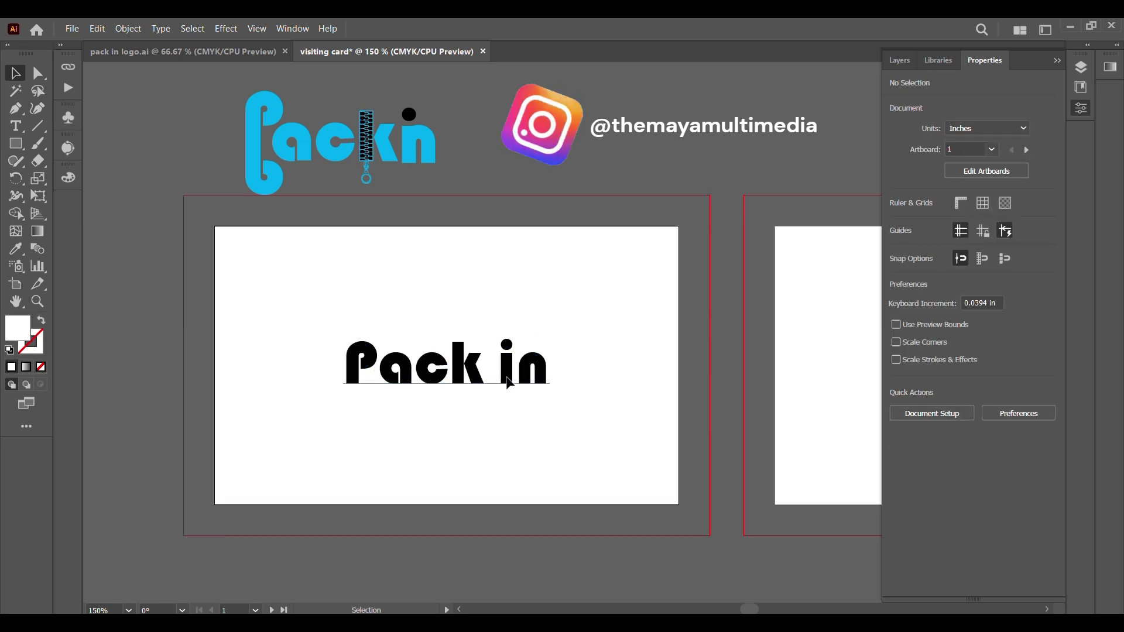
left_click_drag(511, 373, 510, 382)
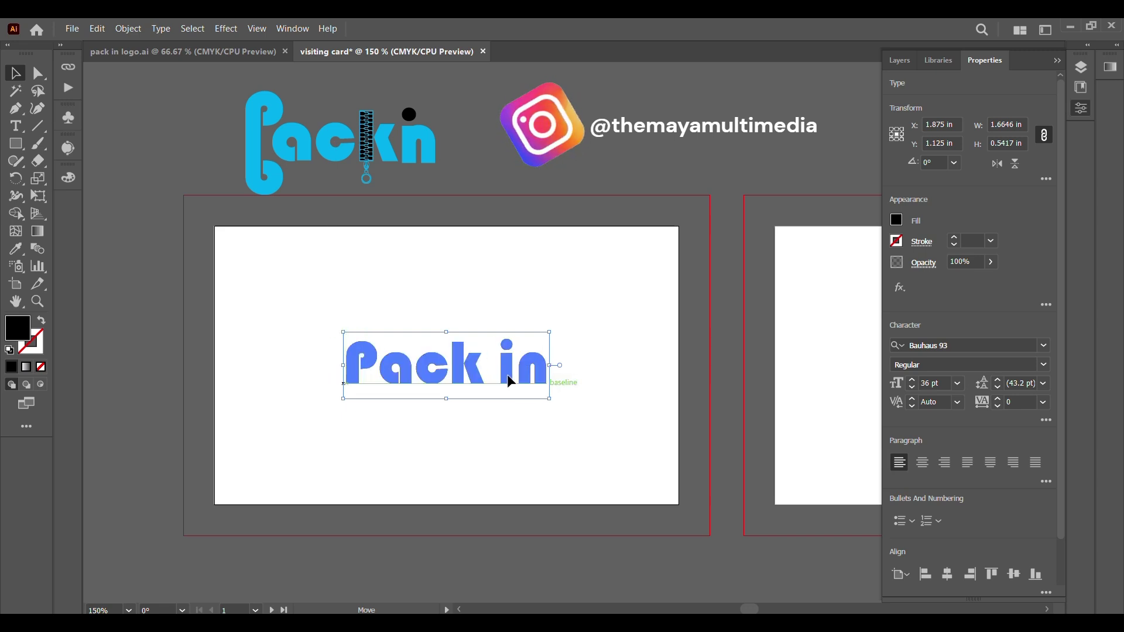
left_click(896, 221)
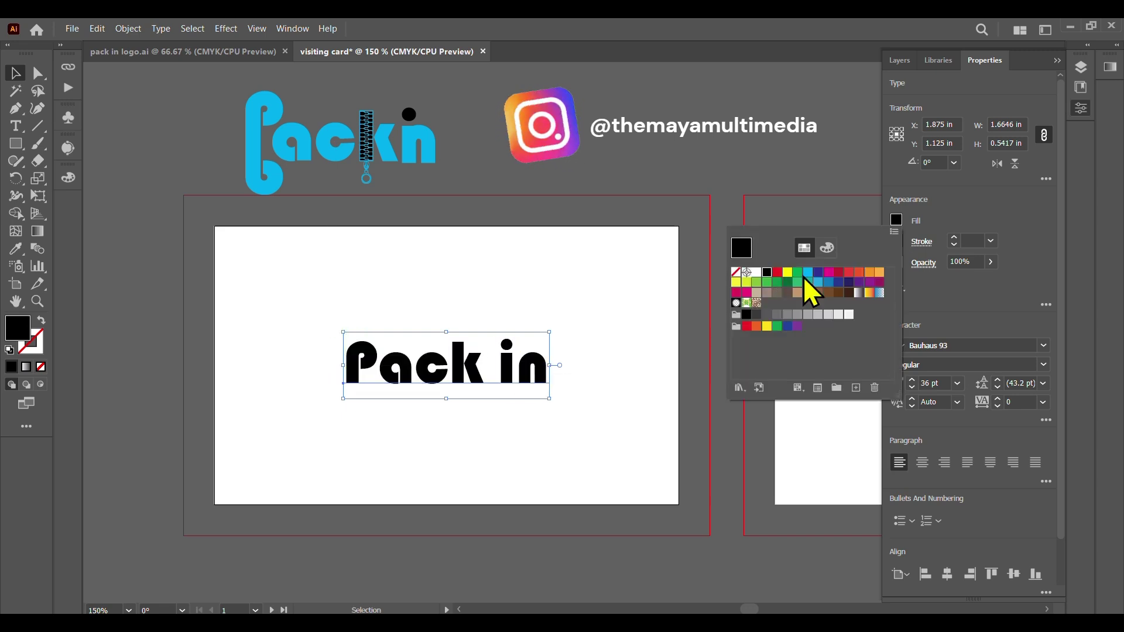
left_click(808, 273)
left_click(667, 251)
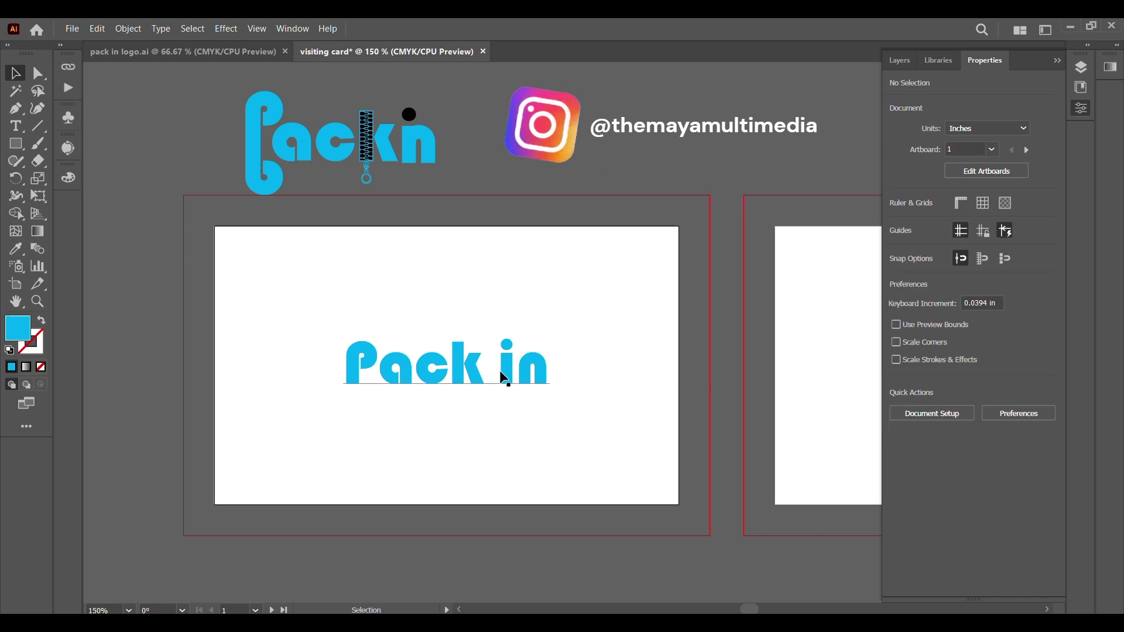
Move the zipper logo from above the artboard onto the card and delete the plain "Pack in" text.
mouse_move(509, 373)
left_mouse_down()
mouse_move(498, 356)
mouse_move(514, 255)
mouse_move(507, 364)
left_mouse_up()
left_click_drag(161, 182, 473, 155)
left_click_drag(269, 195, 561, 136)
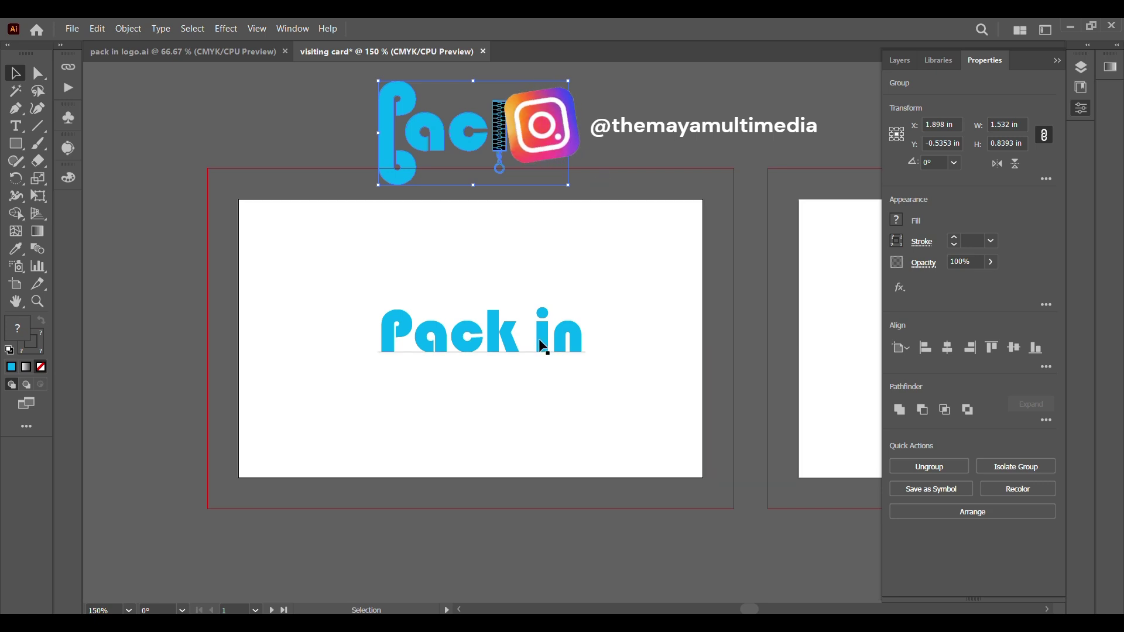
left_click_drag(498, 132, 502, 314)
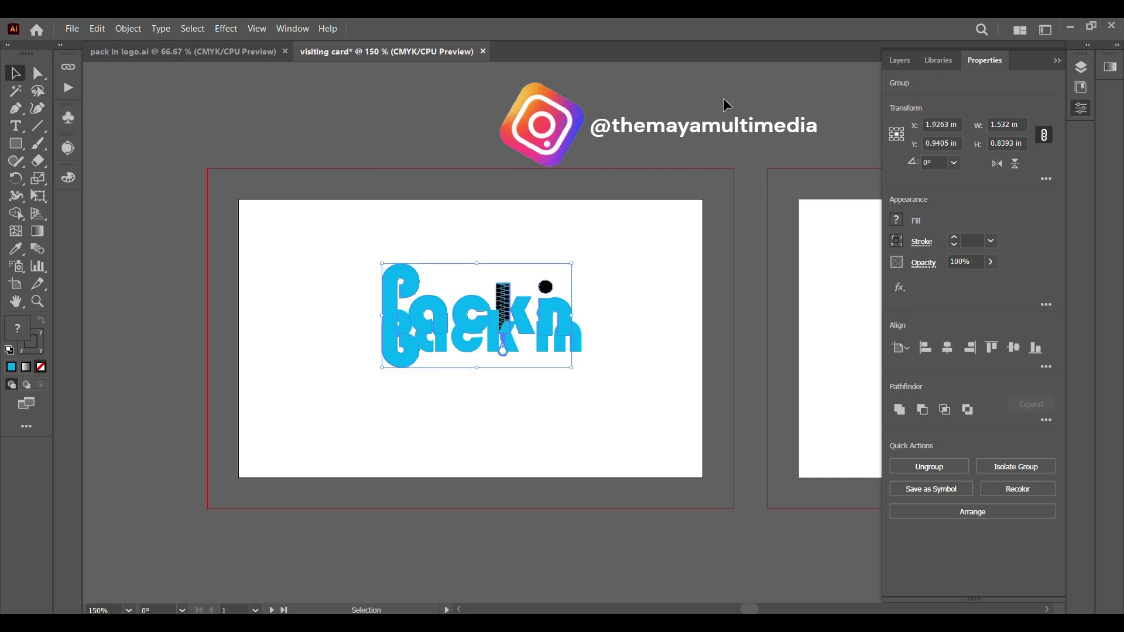
left_click(578, 346)
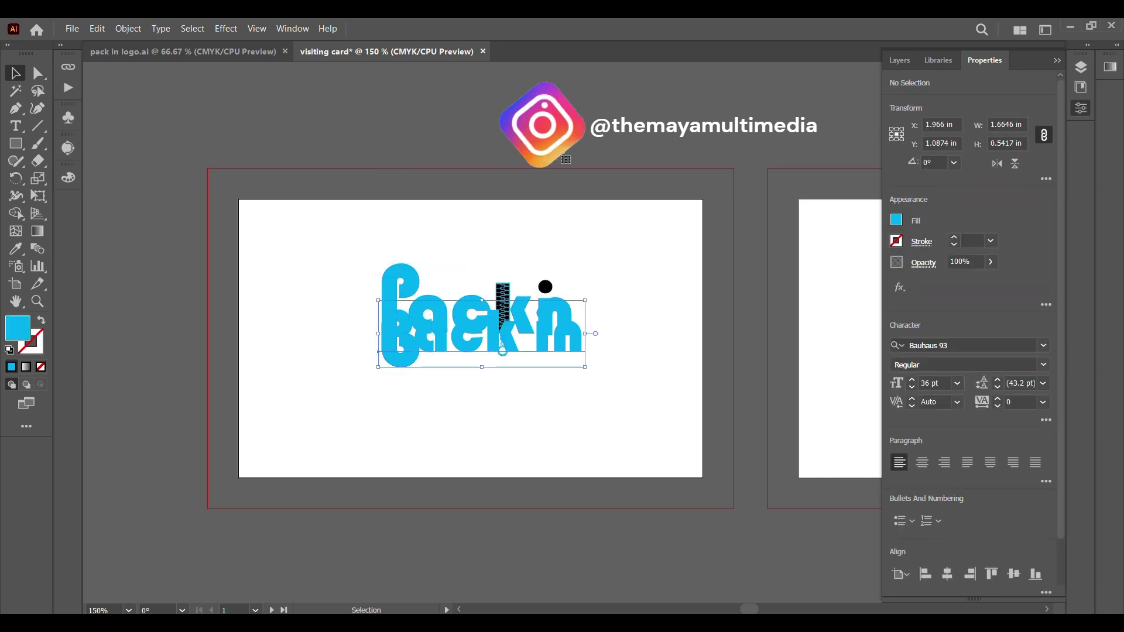
key("Delete")
Centre the zipper logo on the background rectangle in both directions and realign the two with the first artboard.
left_click_drag(509, 315, 508, 319)
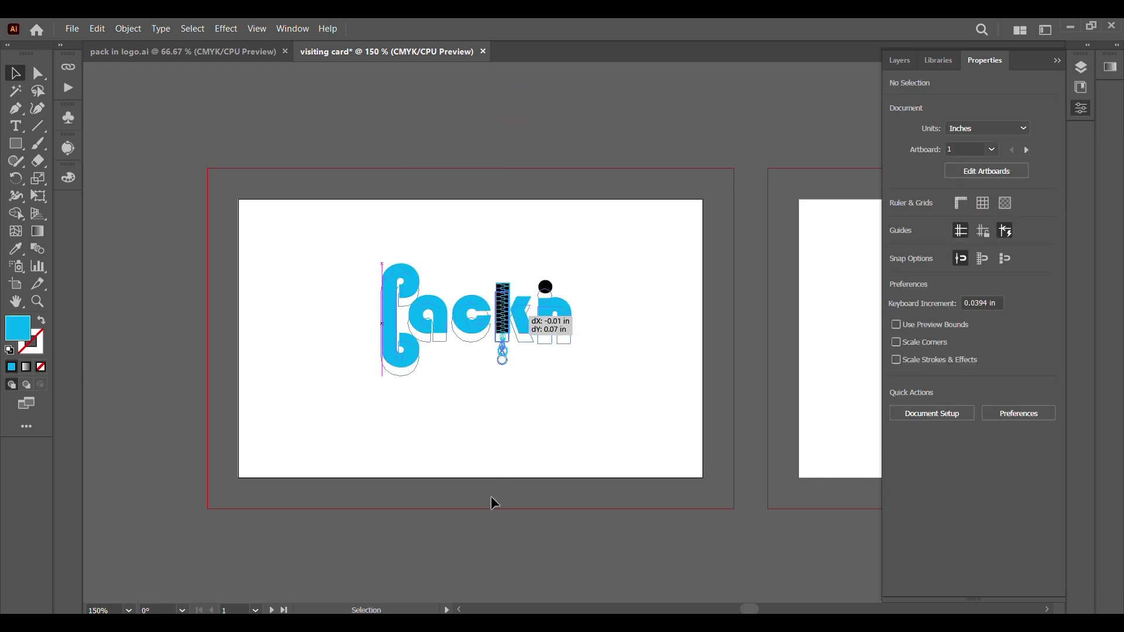
left_click_drag(494, 503, 504, 484)
key("ctrl+a")
left_click(947, 348)
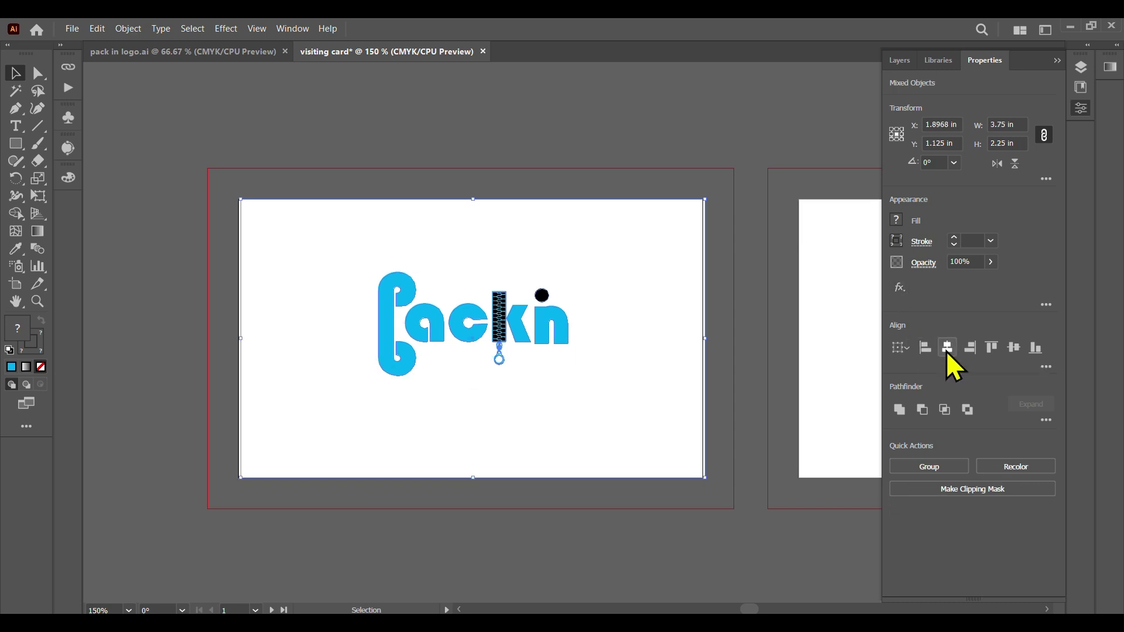
left_click(1019, 346)
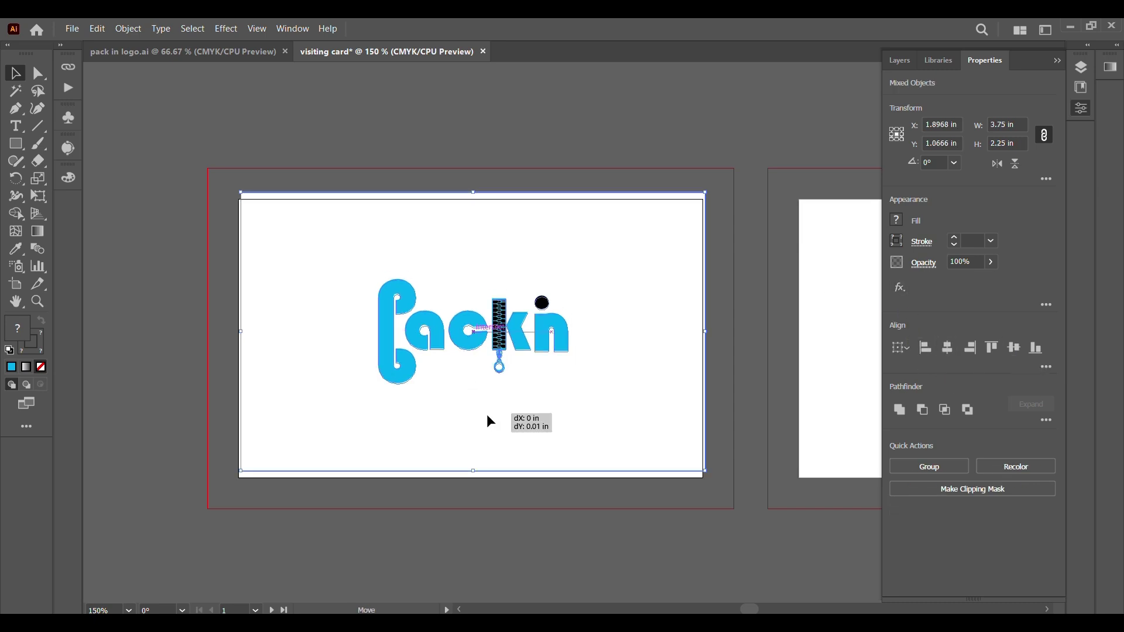
left_click_drag(486, 413, 483, 419)
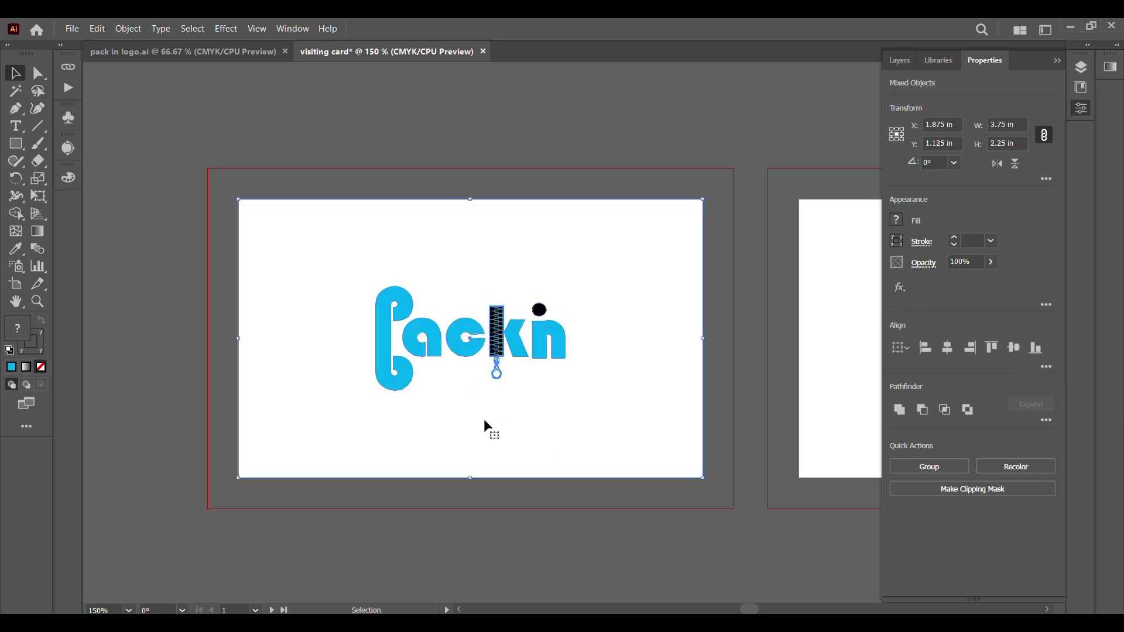
left_click(432, 128)
Add the text "Packin.com" just below the logo, replacing the placeholder text.
key("t")
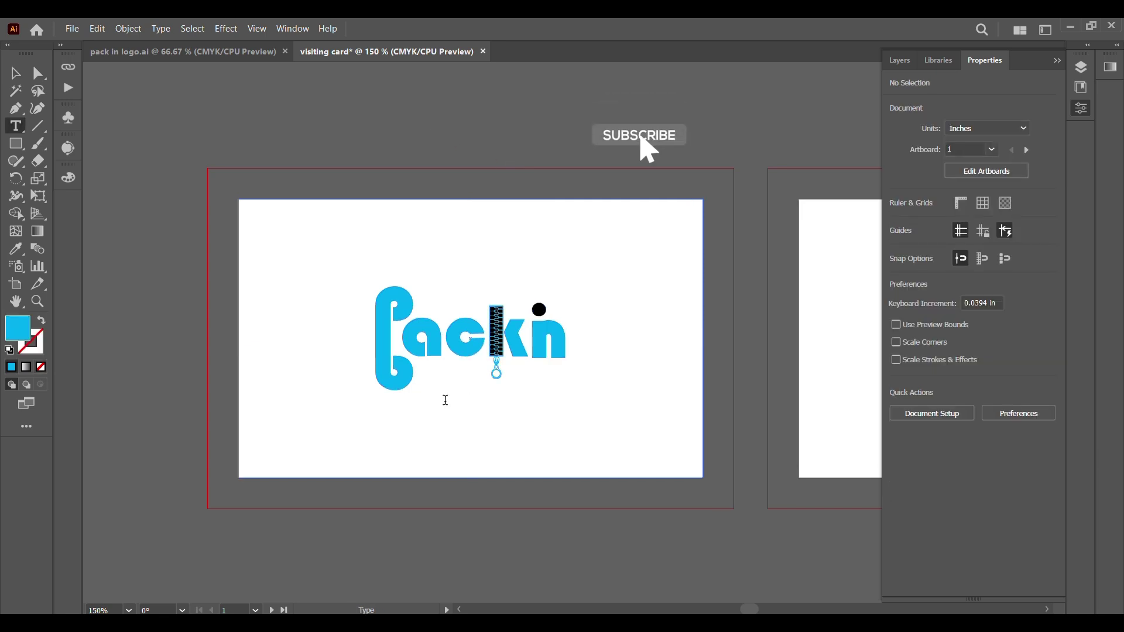
left_click(445, 400)
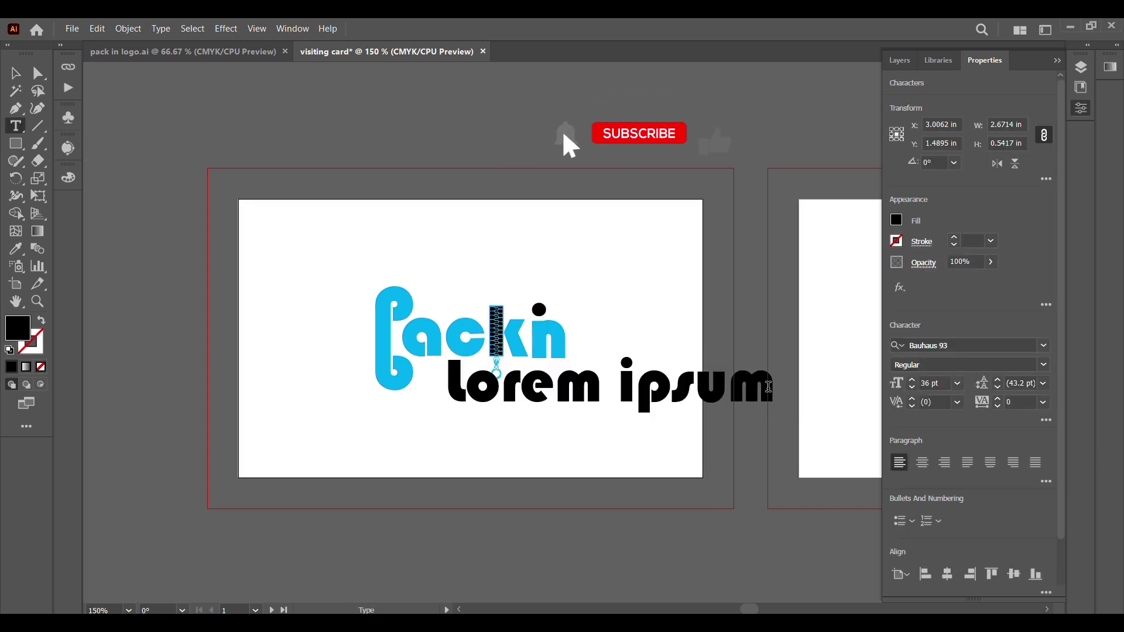
left_click_drag(769, 387, 452, 387)
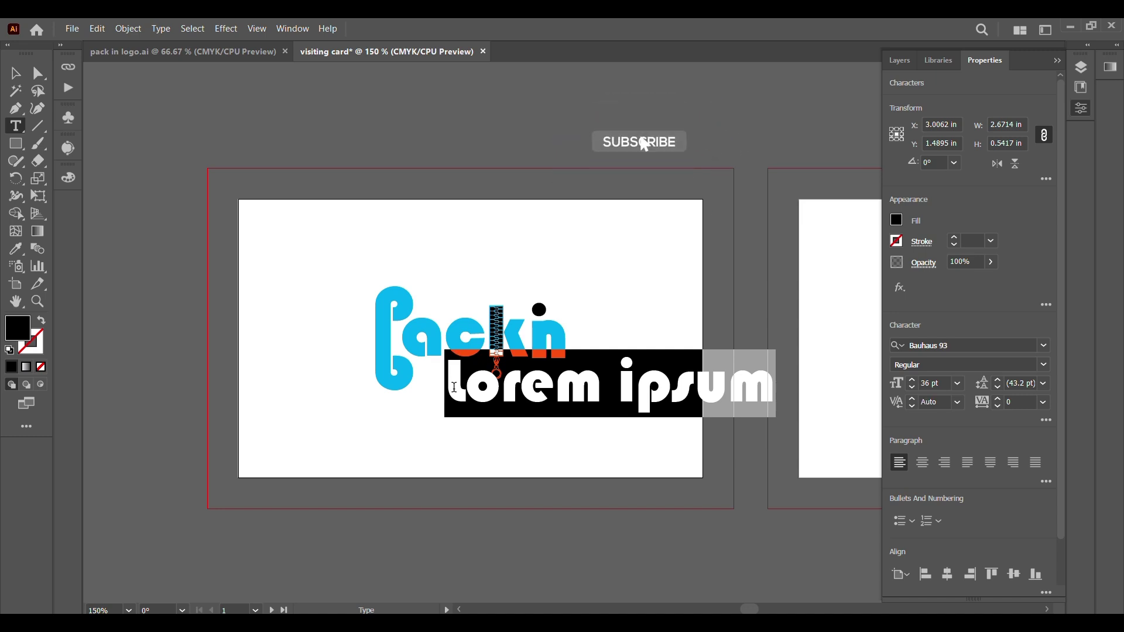
key("BackSpace")
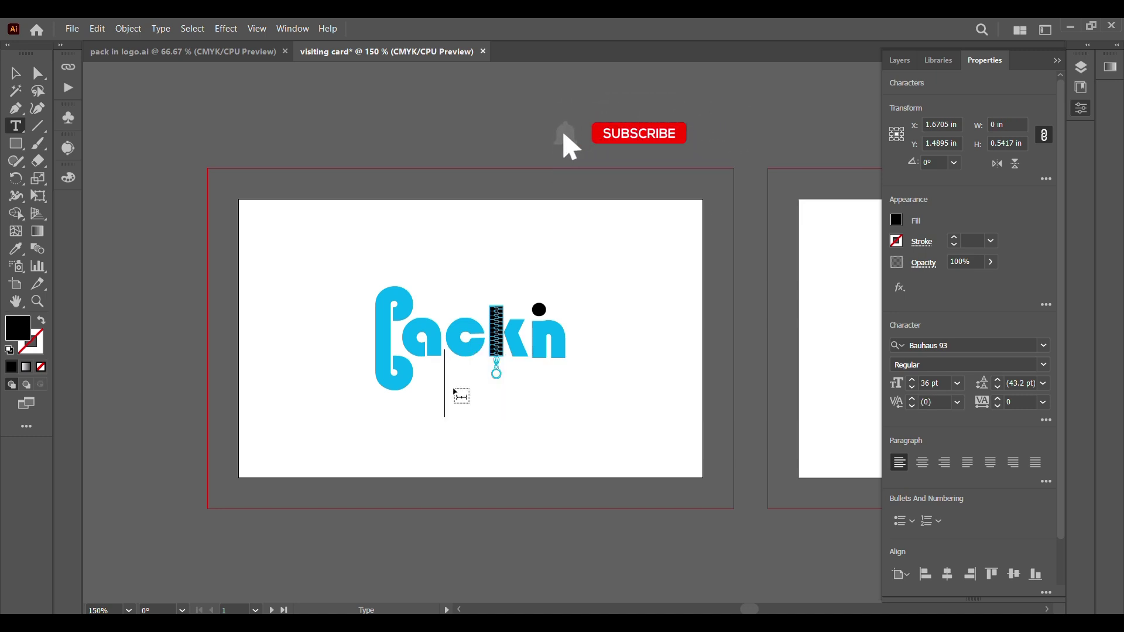
type("packin")
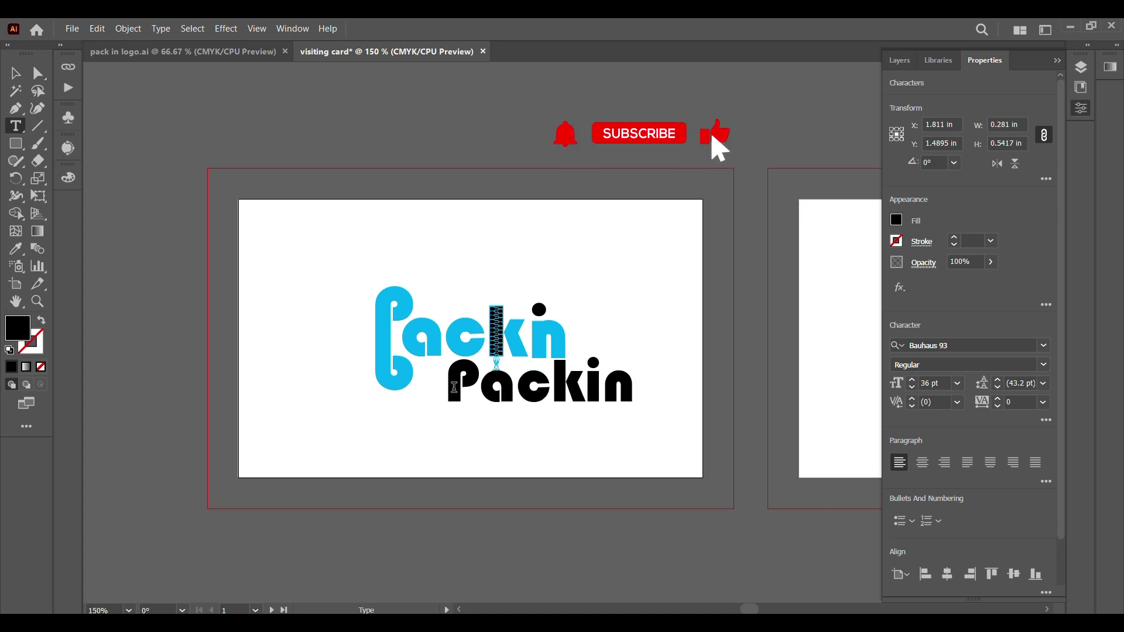
type(".com")
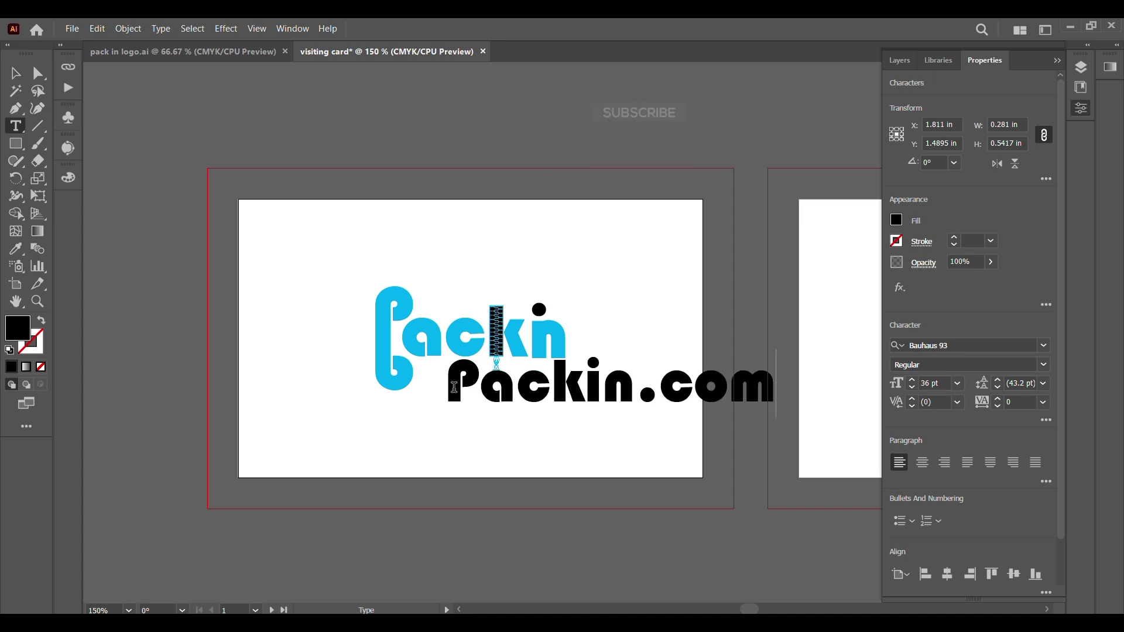
Set the "Packin.com" text in Arial Rounded MT Bold at 8 pt.
left_click(15, 73)
left_click(1044, 345)
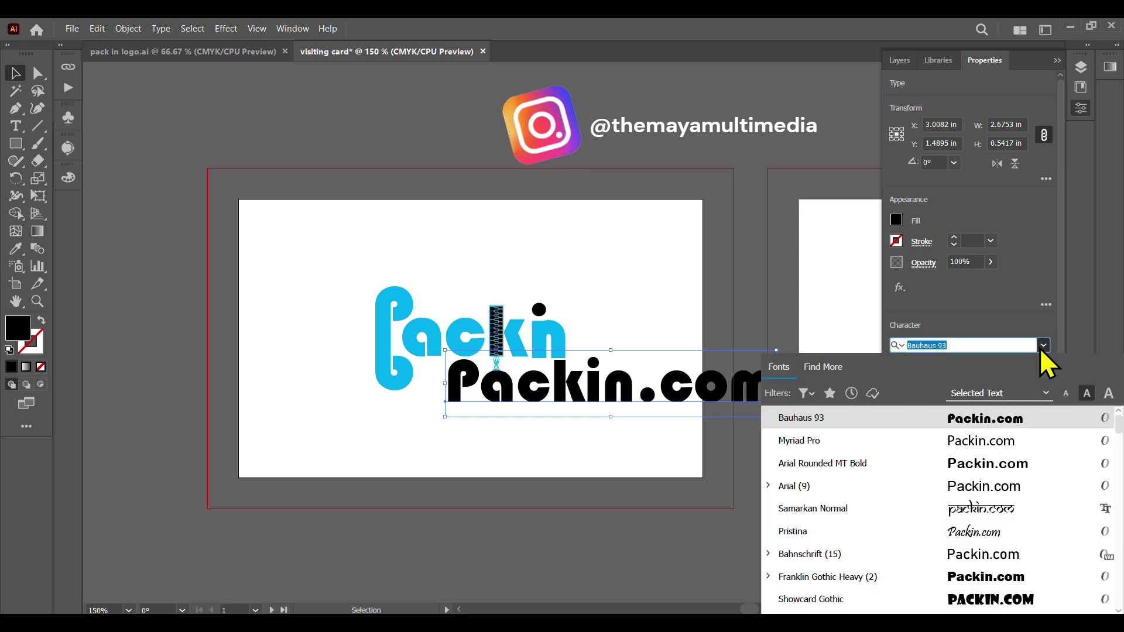
left_click(1024, 463)
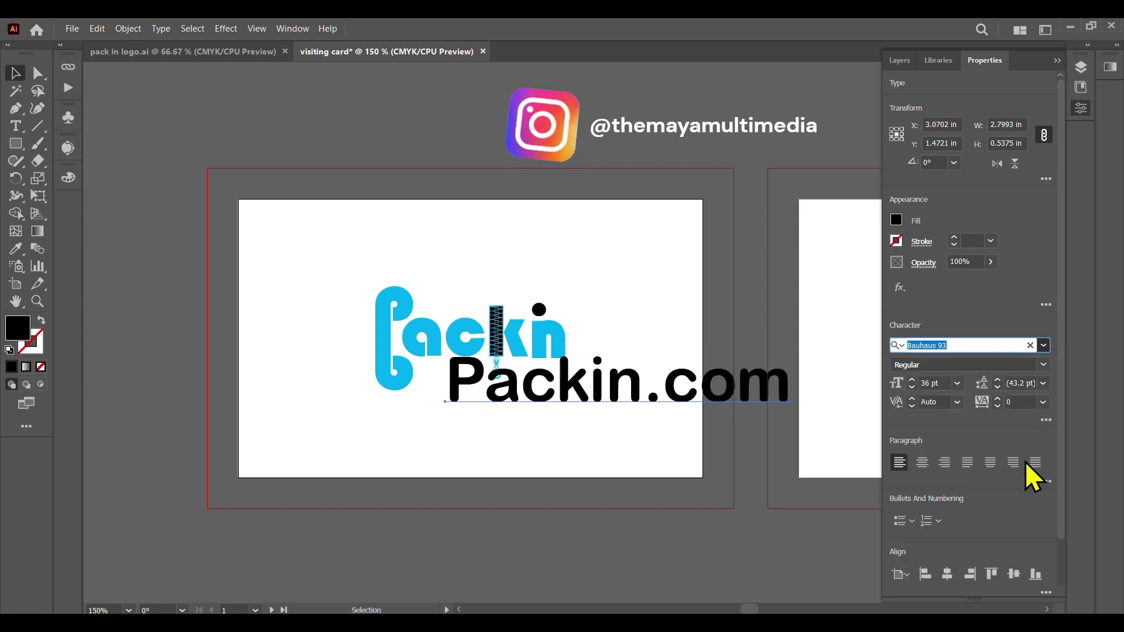
left_click(957, 384)
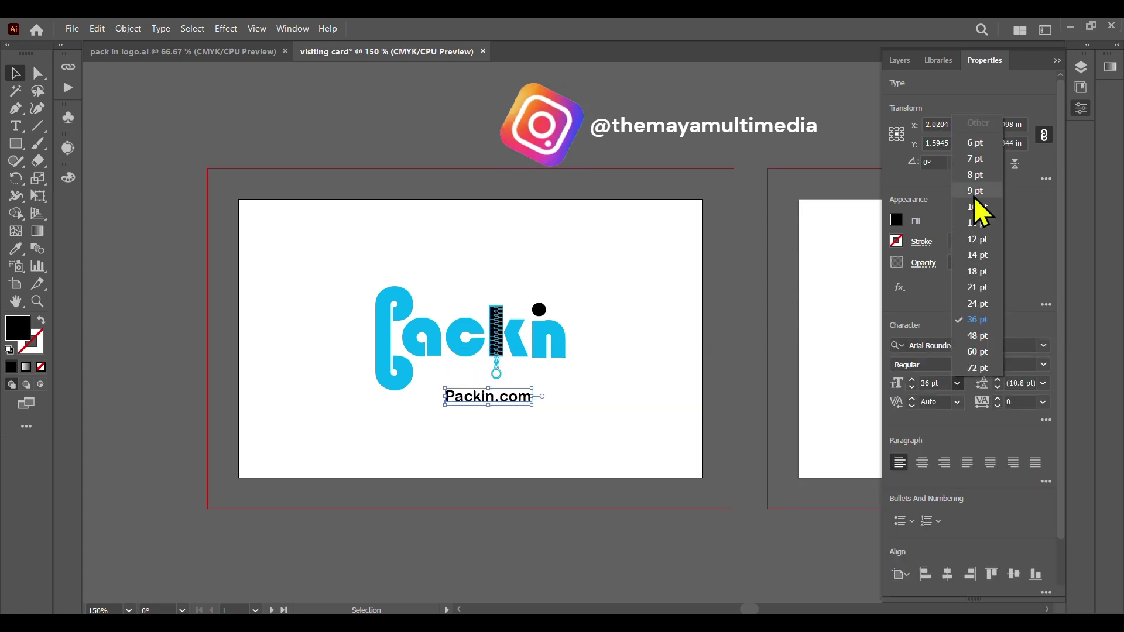
left_click(977, 179)
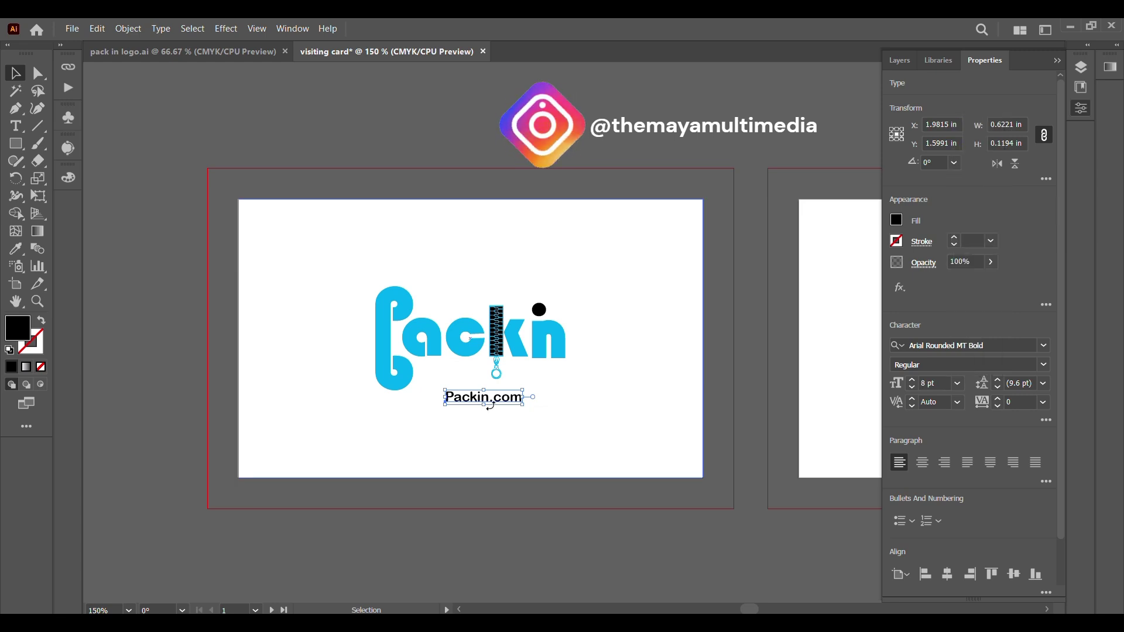
Fill the "Packin.com" text with the cyan swatch and move it down close to the card's lower edge.
left_click(896, 221)
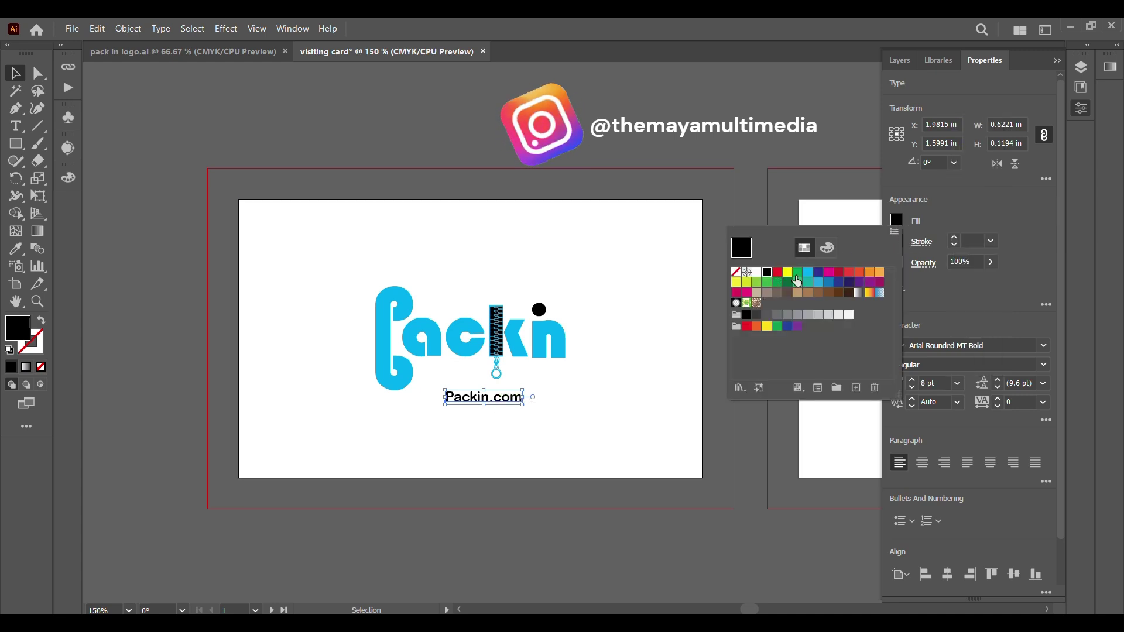
left_click(728, 191)
left_click(504, 407)
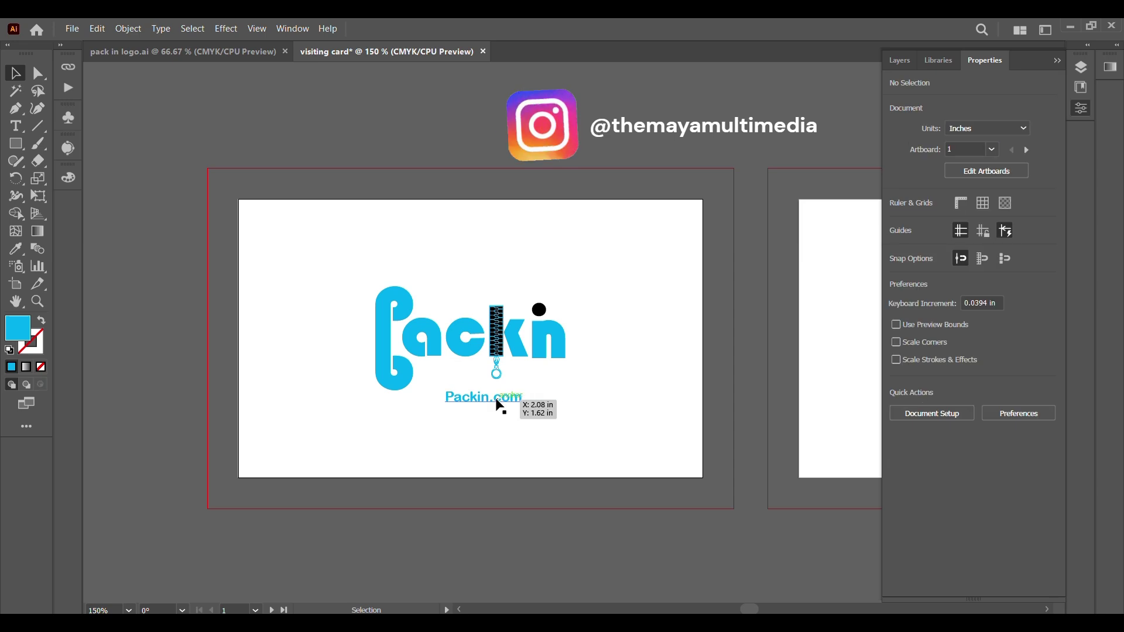
mouse_move(488, 451)
left_mouse_down()
mouse_move(497, 454)
mouse_move(473, 458)
mouse_move(498, 459)
mouse_move(475, 457)
left_mouse_up()
left_click(506, 537)
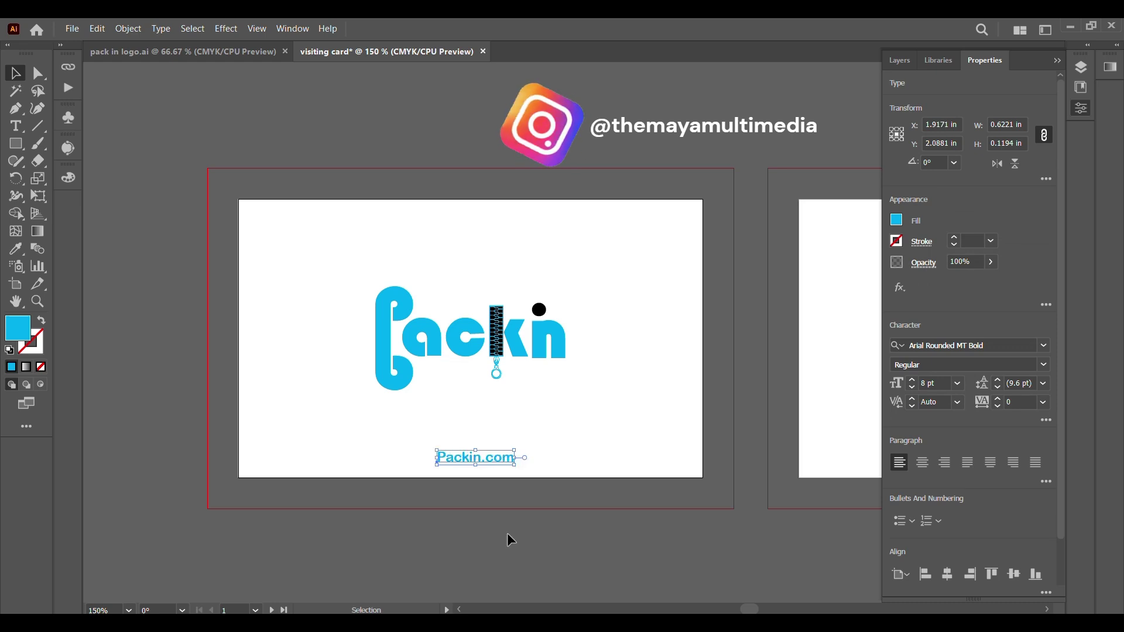
left_click(507, 538)
key("ctrl+z")
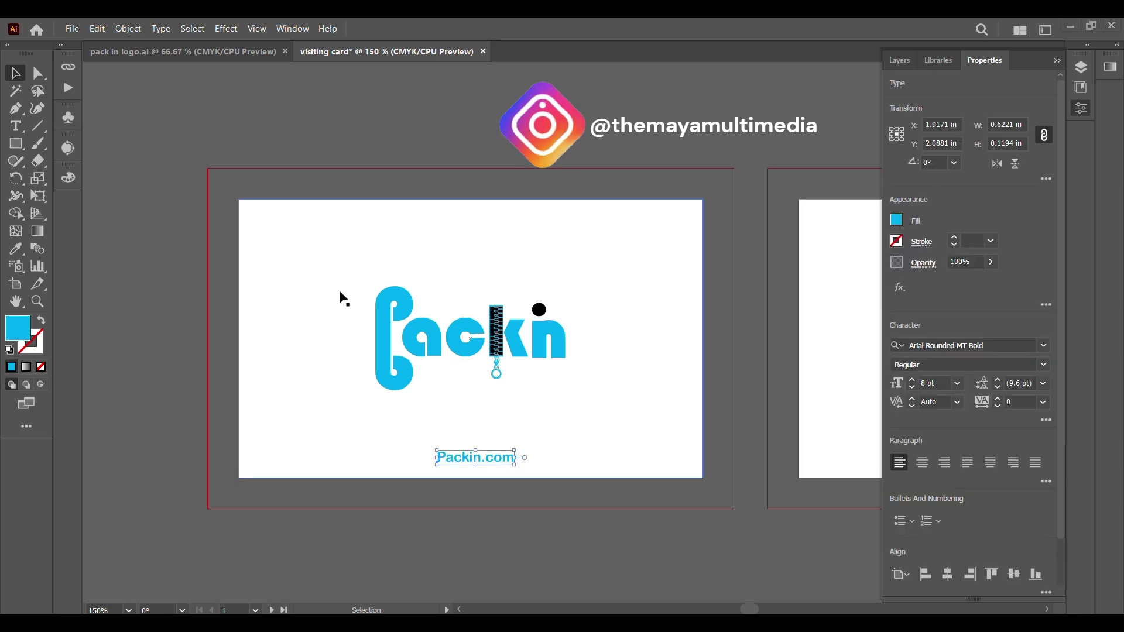
Centre all the front-side objects horizontally on each other and move them back flush with the first artboard.
key("ctrl+a")
left_click(946, 347)
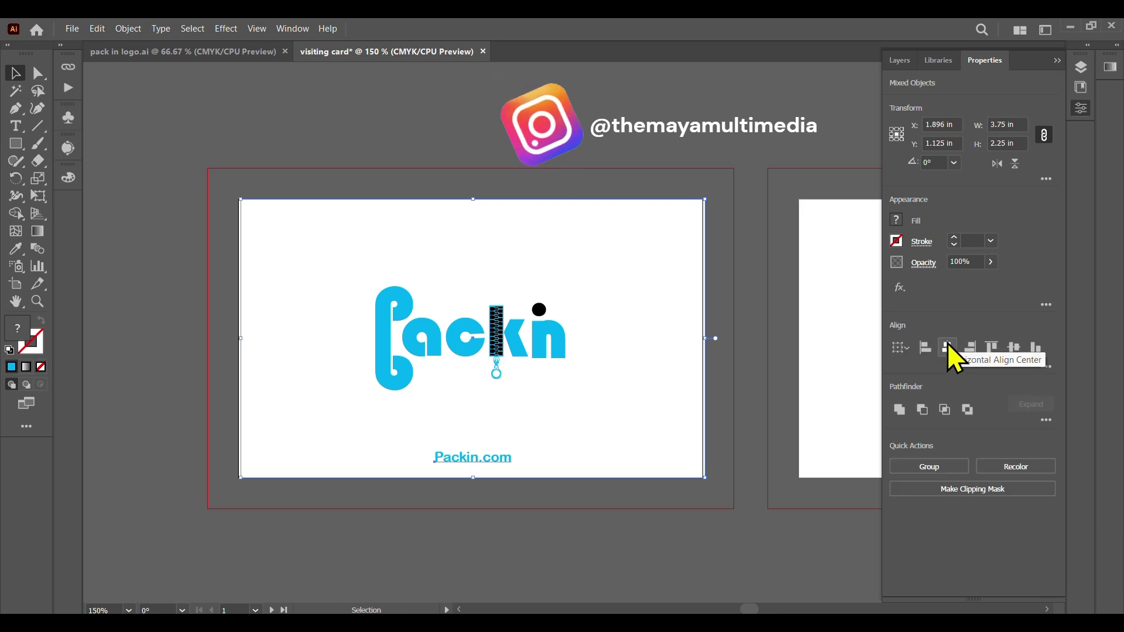
left_click_drag(271, 440, 270, 442)
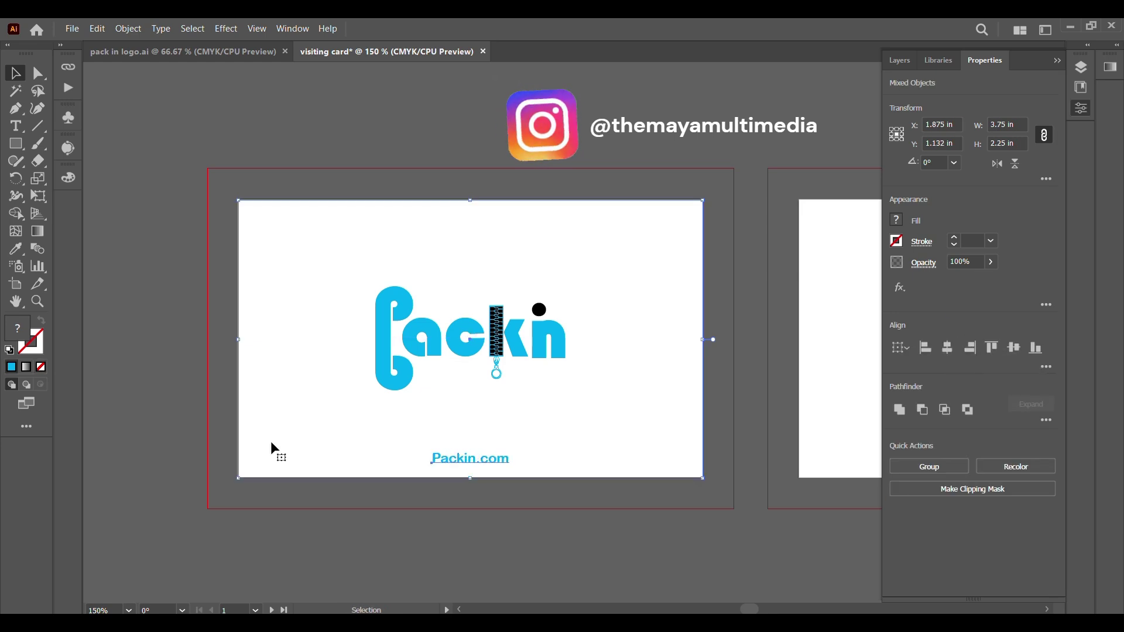
left_click(343, 126)
Draw a rounded rectangle about 1.37 by 1.06 in over the front card's upper-left corner and remove its fill.
left_click_drag(16, 143, 52, 150)
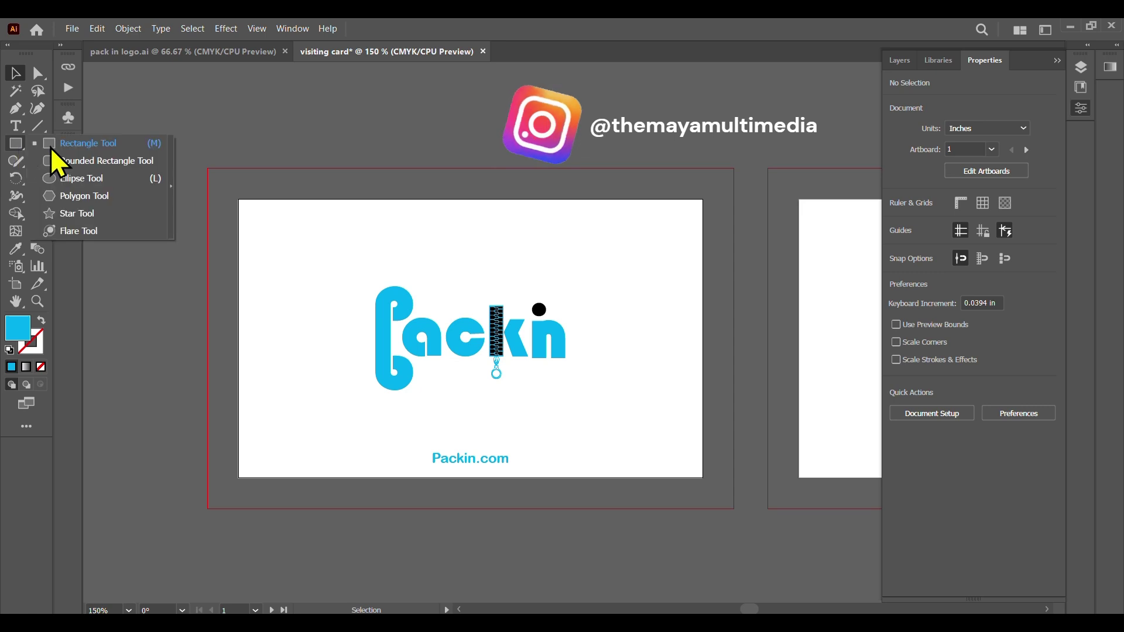
left_click(93, 159)
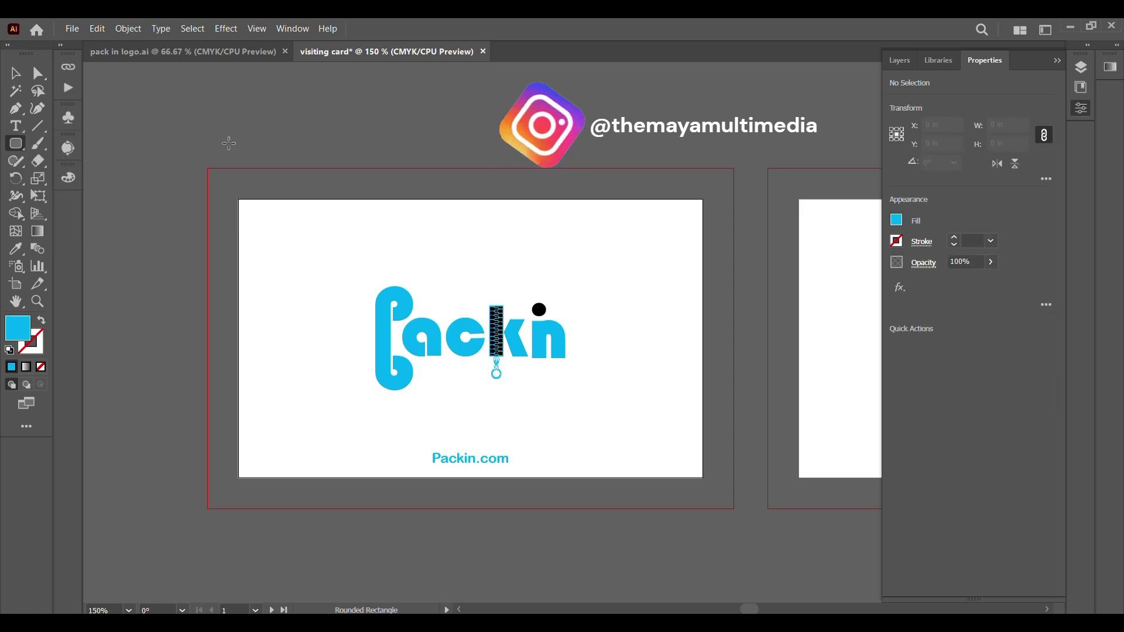
left_click_drag(228, 143, 397, 275)
left_click(896, 220)
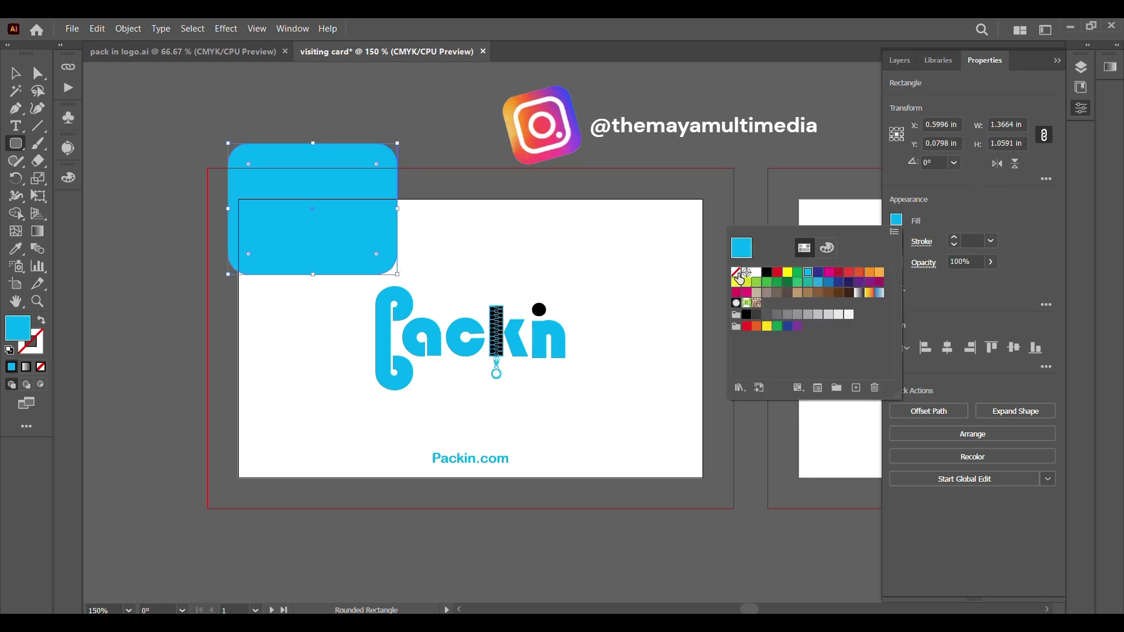
left_click(740, 280)
Give the rounded rectangle a 14 pt stroke in the logo's cyan.
left_click(990, 241)
left_click(1018, 422)
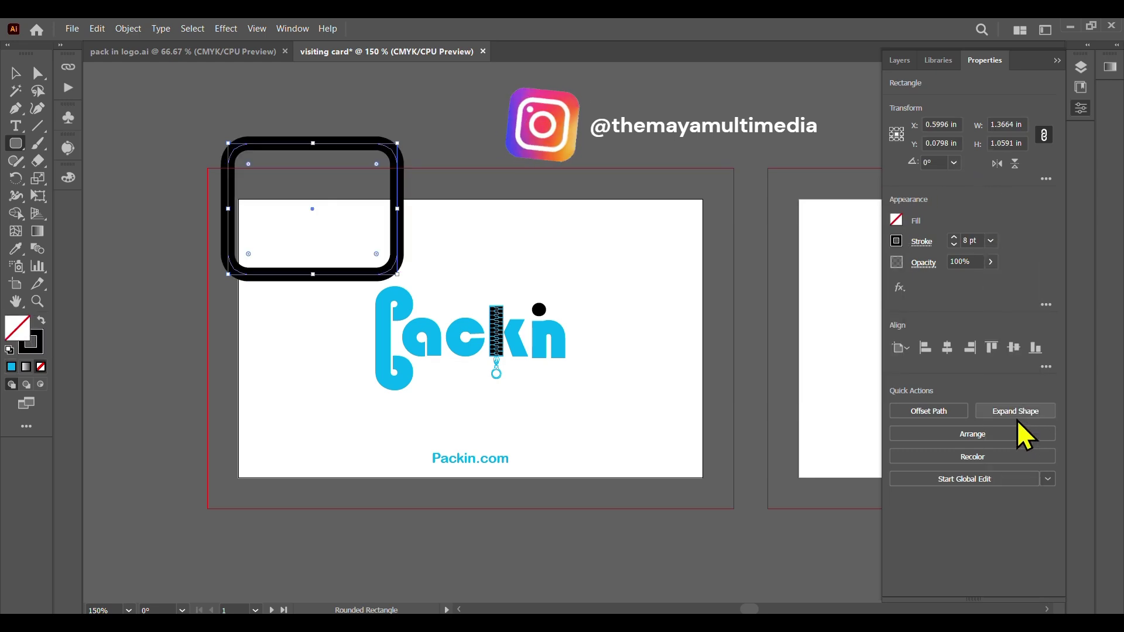
left_click(990, 240)
left_click(1029, 467)
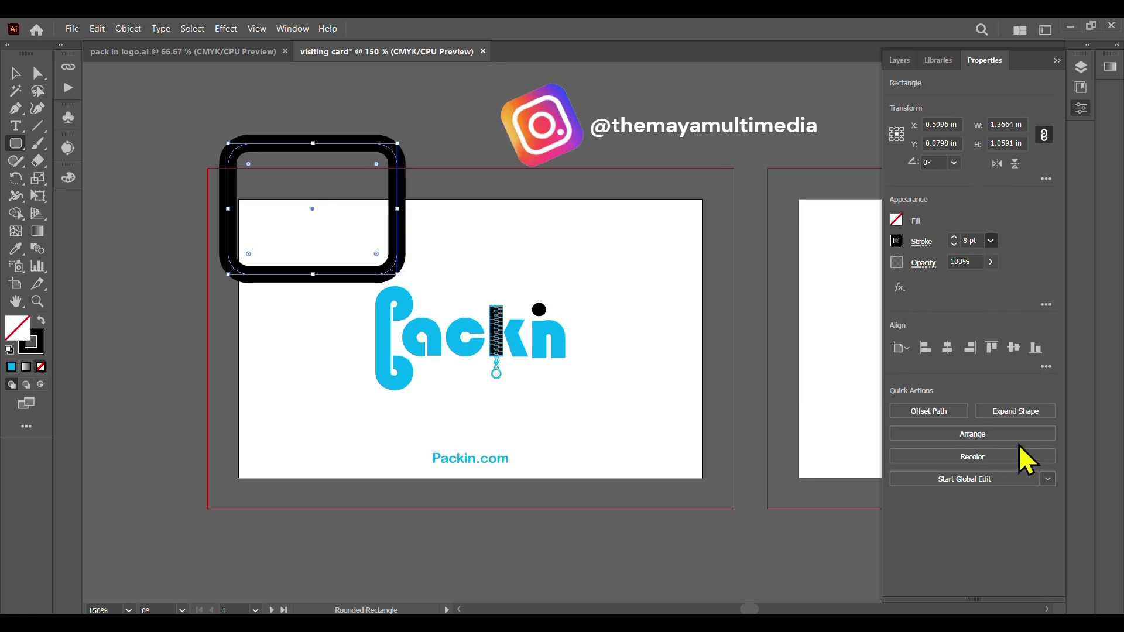
left_click(990, 240)
left_click(1020, 490)
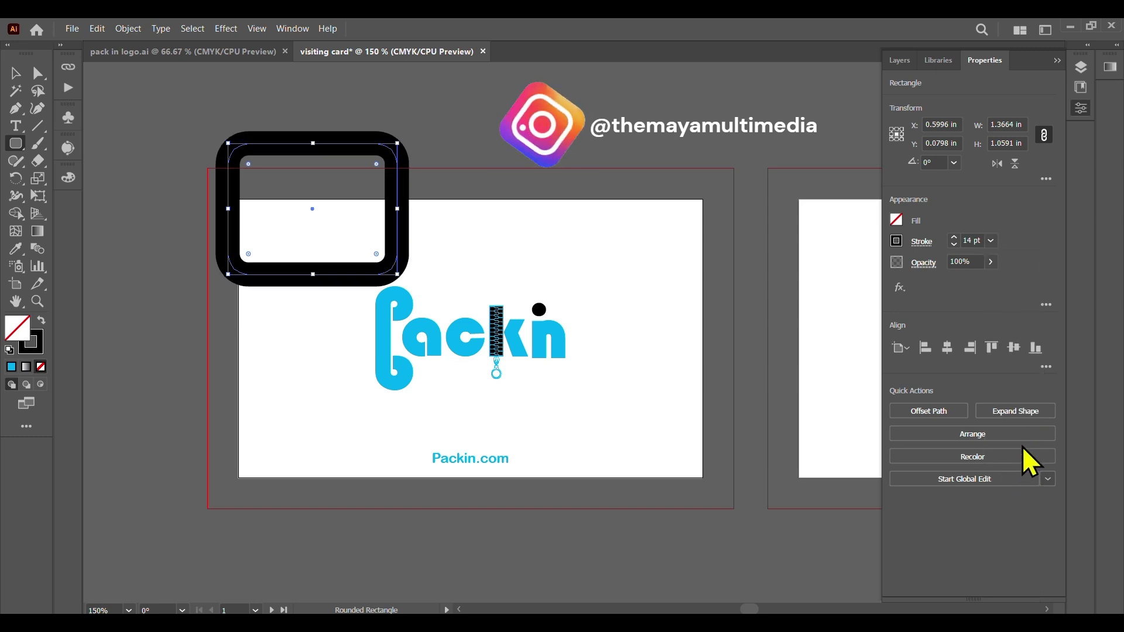
left_click(904, 247)
left_click(808, 298)
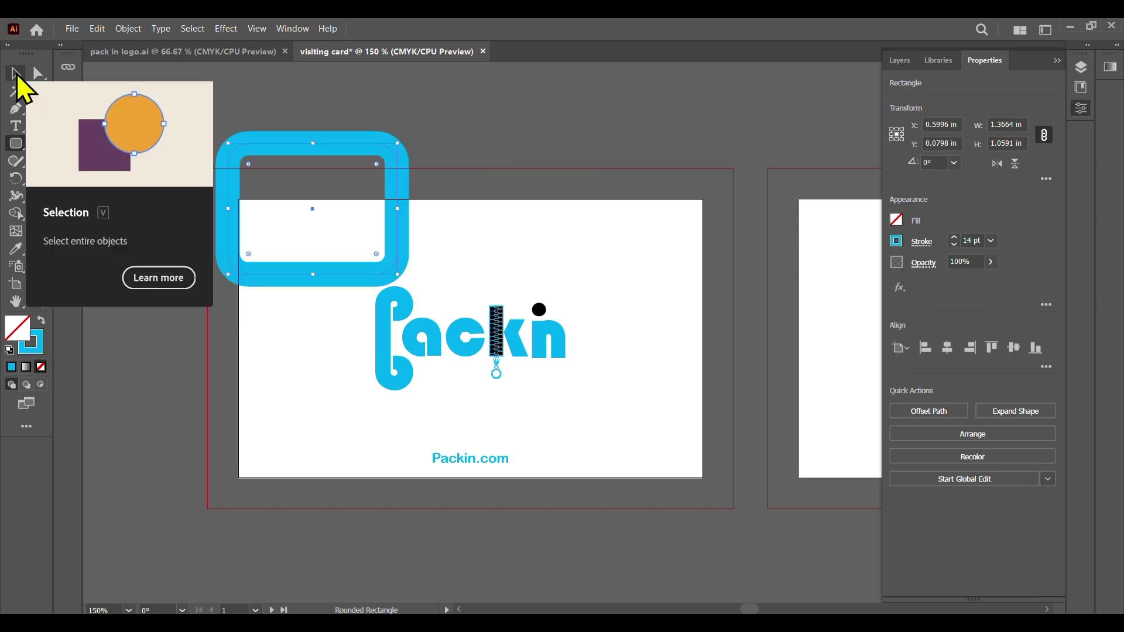
Lower the rounded rectangle's opacity to 23%.
left_click(16, 73)
left_click_drag(989, 262, 947, 278)
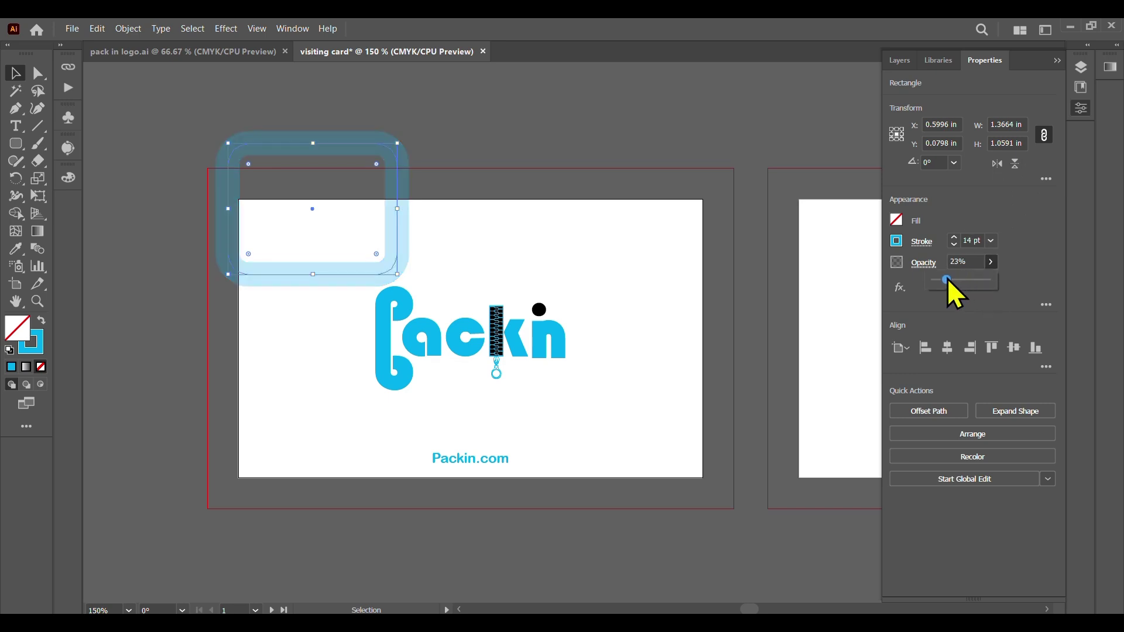
left_click(456, 120)
left_click_drag(394, 251, 404, 269)
key("ctrl+z")
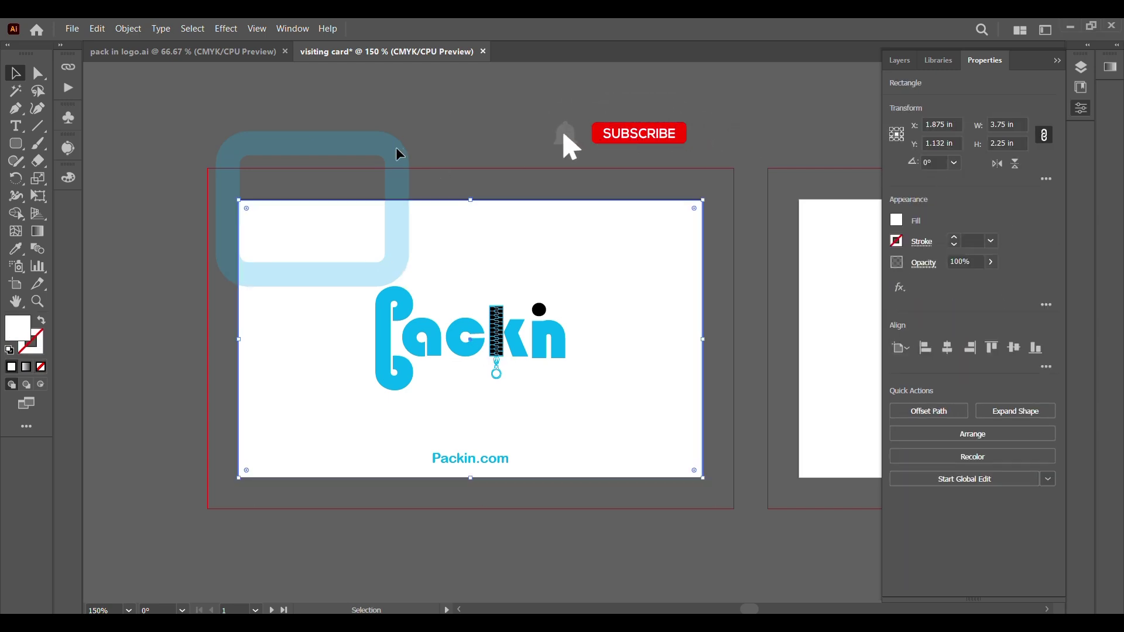
key("ctrl+shift+a")
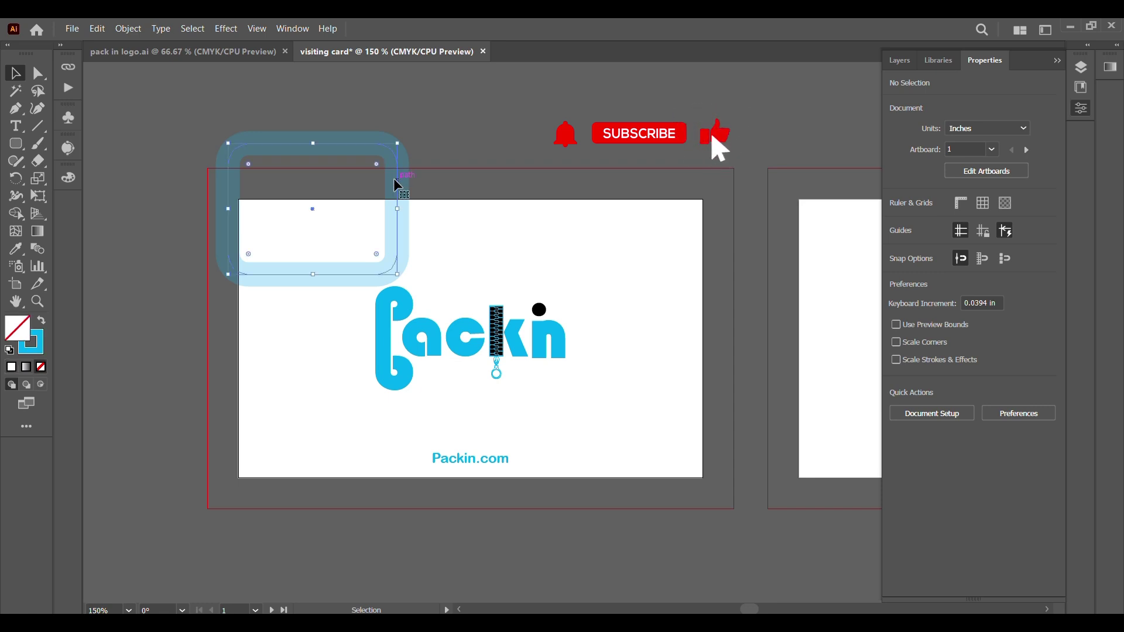
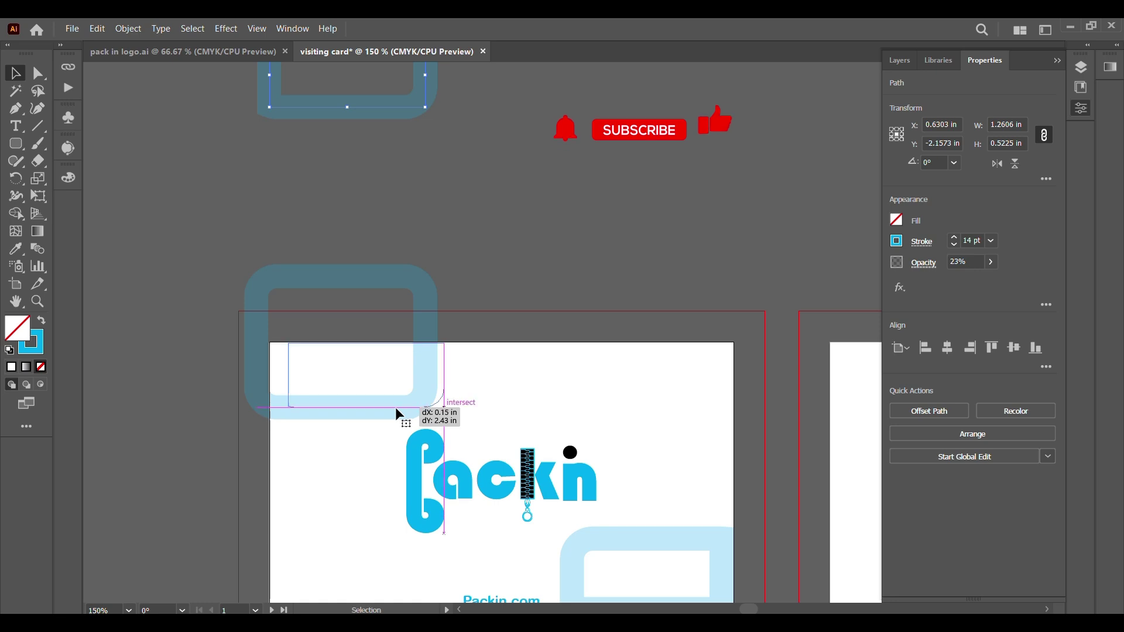
Shift the cut frame piece into the front card's upper-left corner and delete the full rounded rectangle behind it.
scroll(278, 401, "up", 3)
scroll(281, 404, "up", 1)
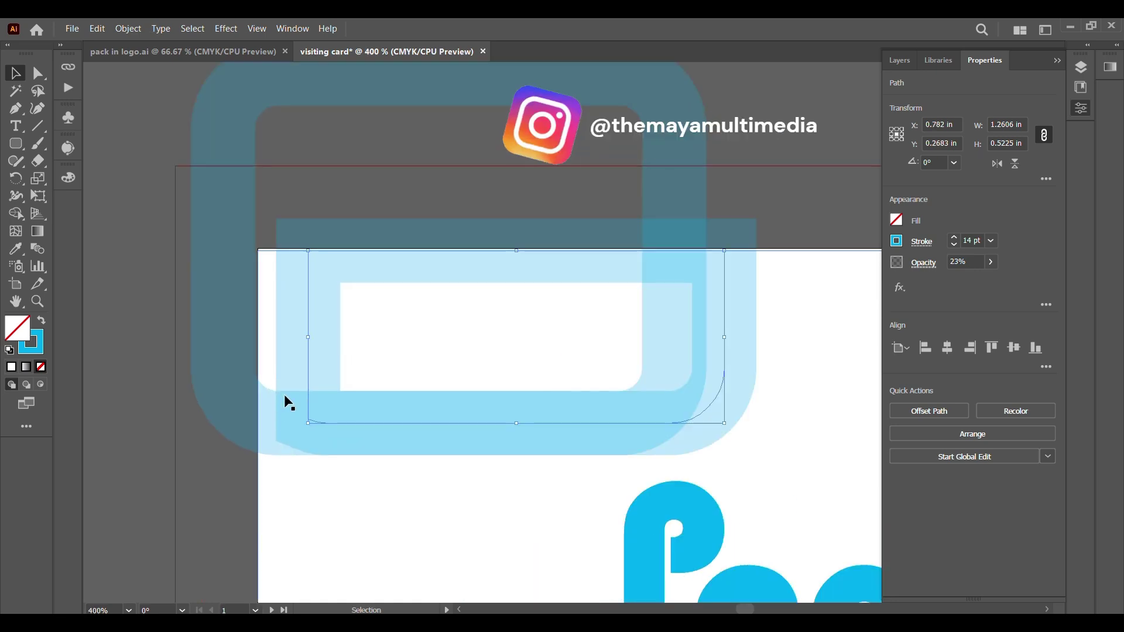
key("Down")
key("Left")
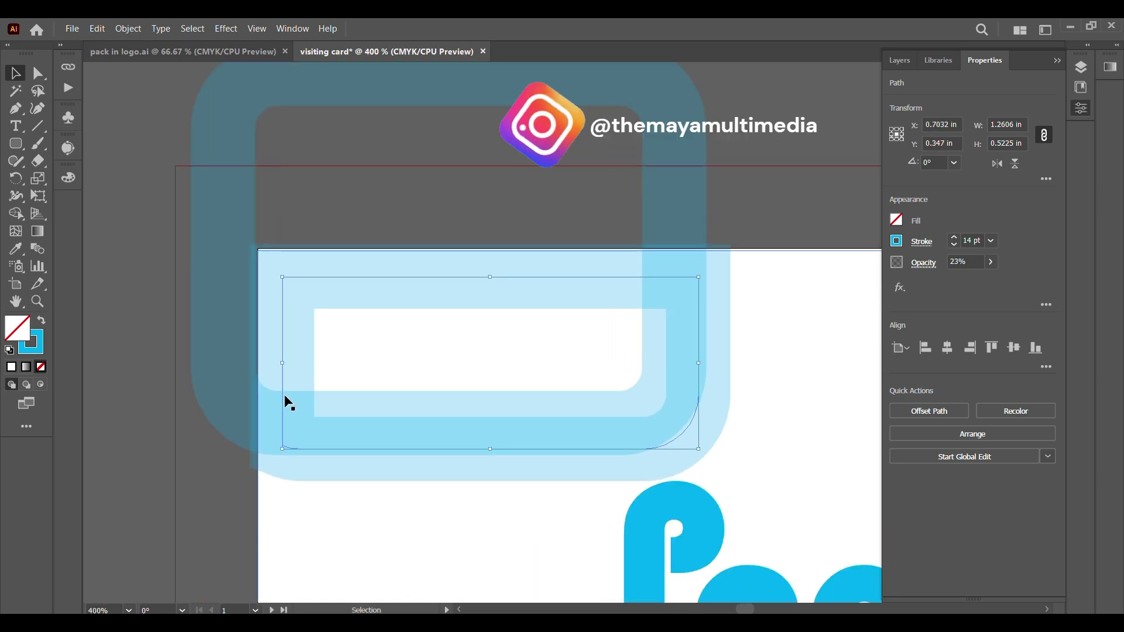
scroll(285, 309, "up", 2)
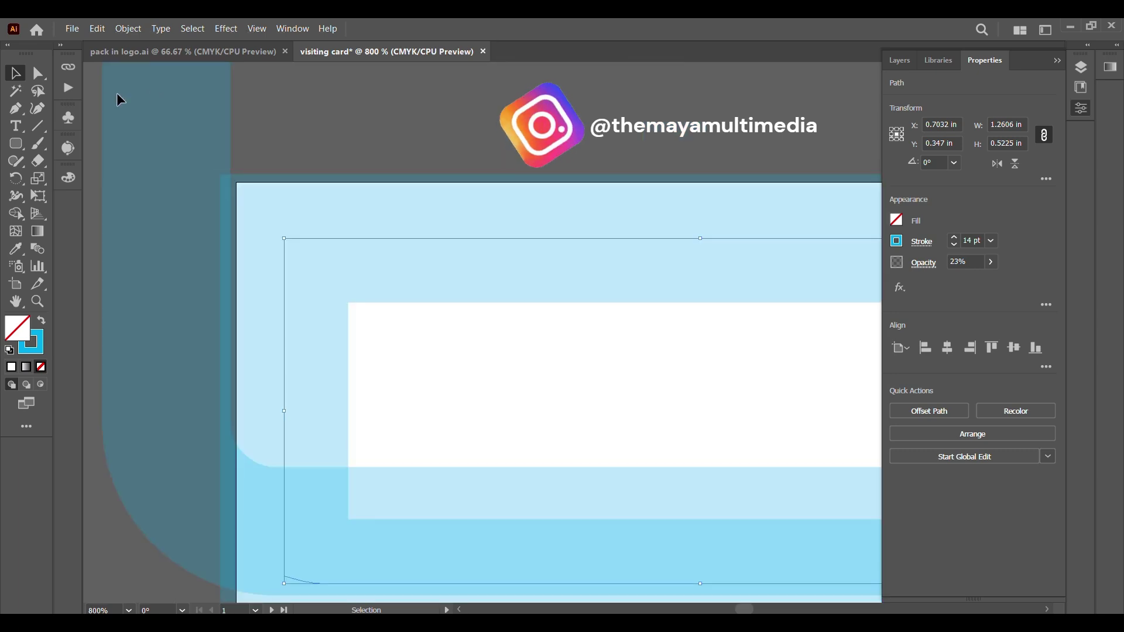
left_click_drag(300, 110, 300, 110)
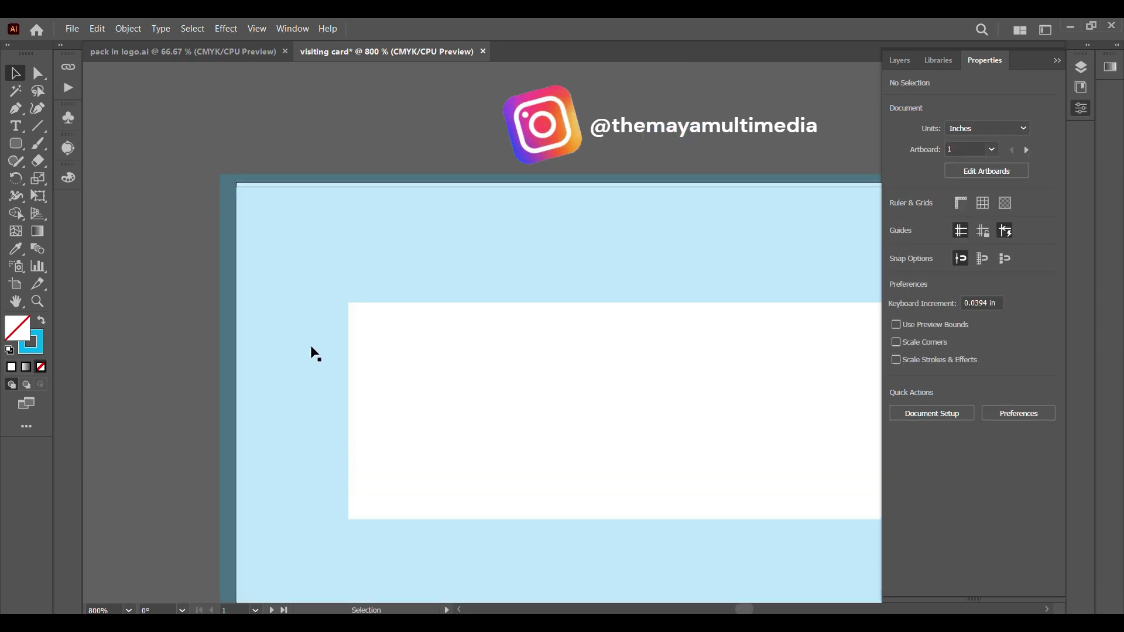
Fit the cut frame's outer stroke edges flush with the top and left edges of the front card.
left_click_drag(283, 355, 301, 365)
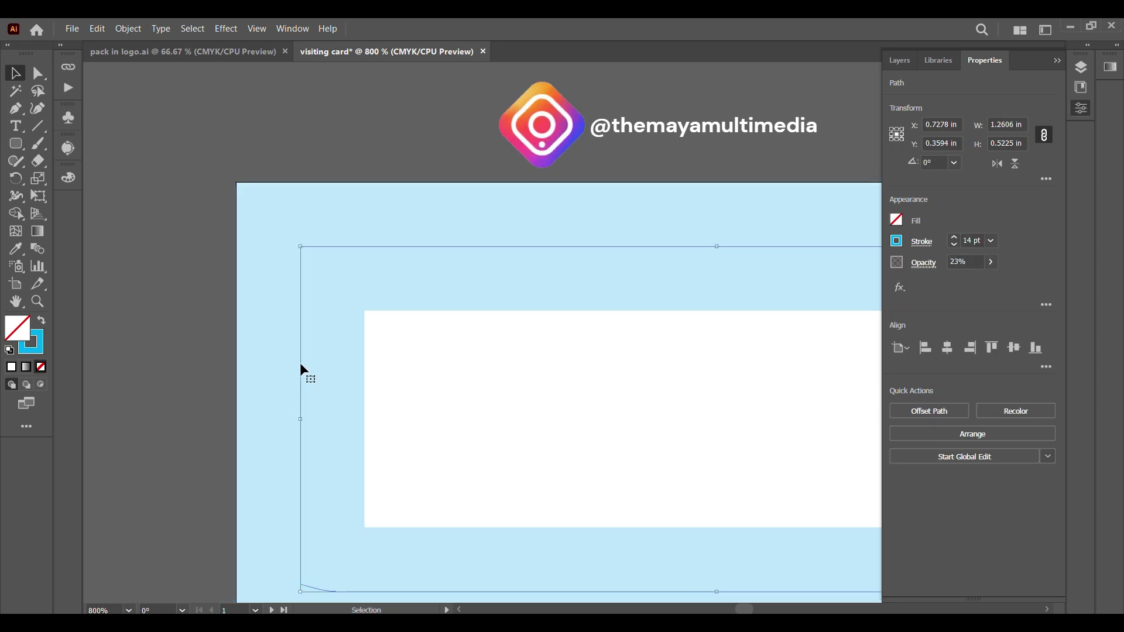
key("ctrl+shift+a")
scroll(280, 241, "down", 5)
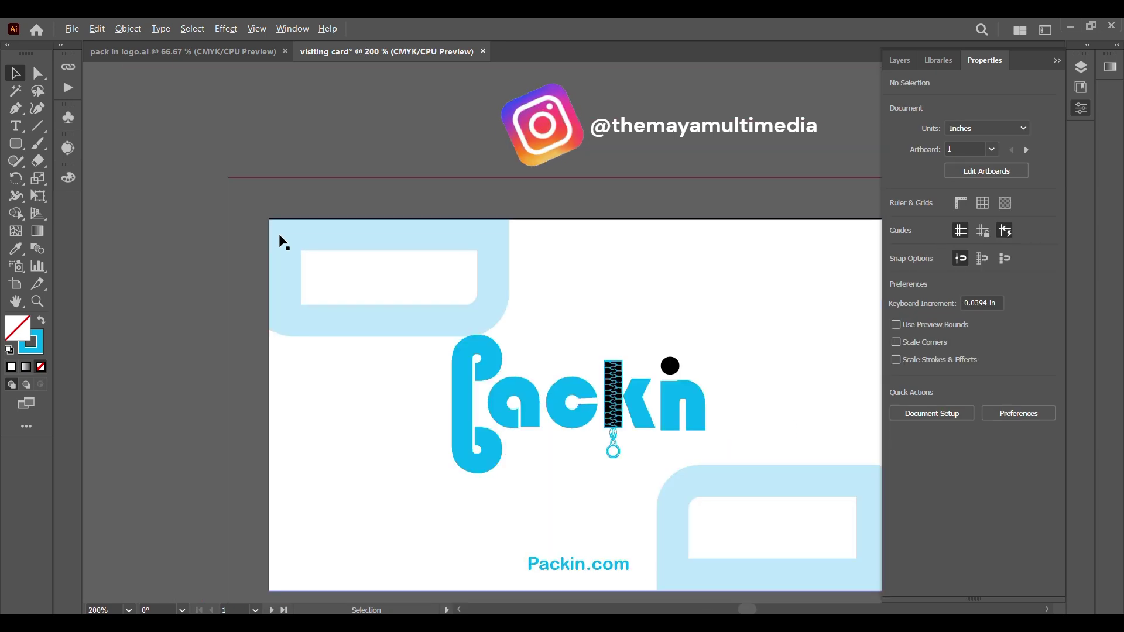
Shrink the upper-left frame to about 1.23 by 0.49 in, keeping its corner on the card edge.
left_click(376, 326)
left_click_drag(493, 279, 487, 278)
left_click_drag(384, 314, 385, 314)
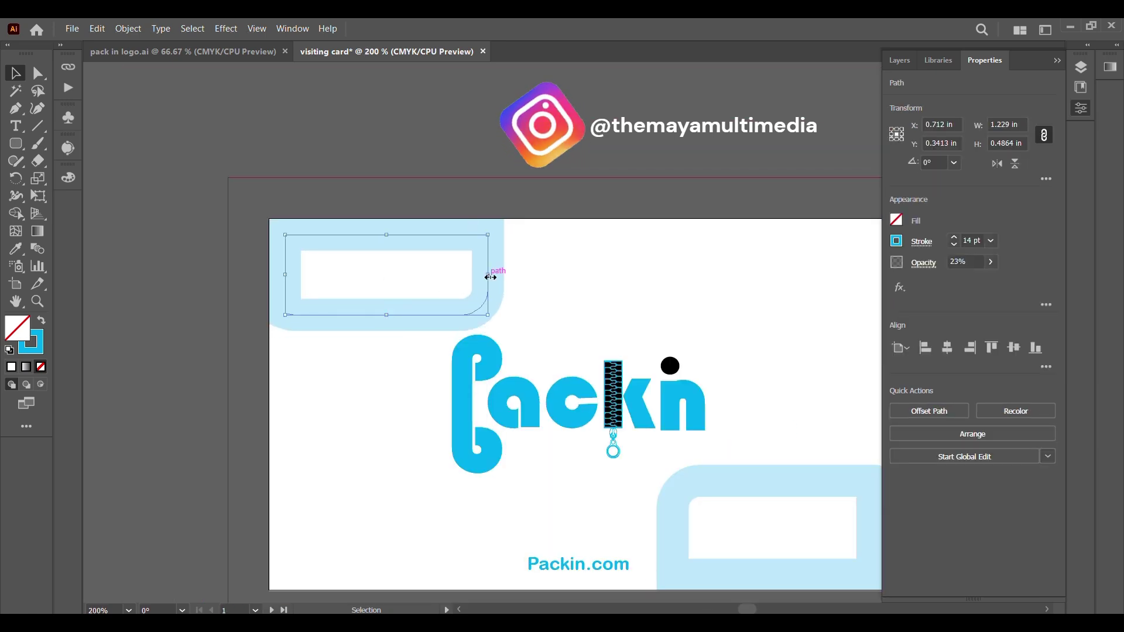
left_click(305, 213)
Copy the zipper logo from the front card into the upper-left area of the second artboard.
scroll(290, 221, "down", 3)
scroll(293, 224, "up", 1)
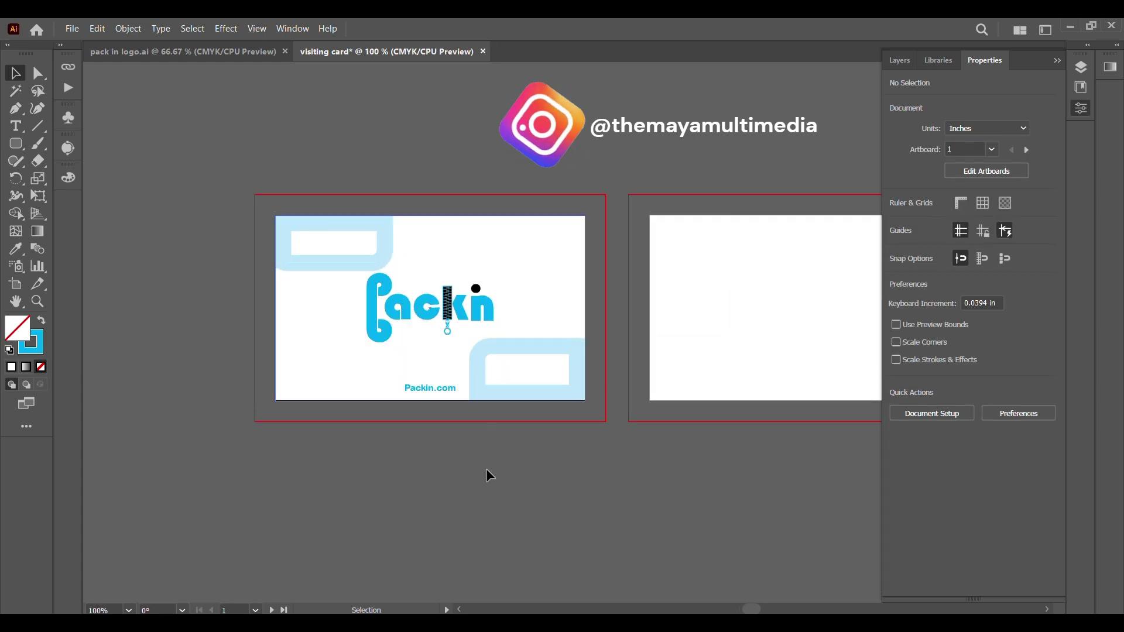
scroll(485, 474, "up", 1)
scroll(502, 457, "down", 1)
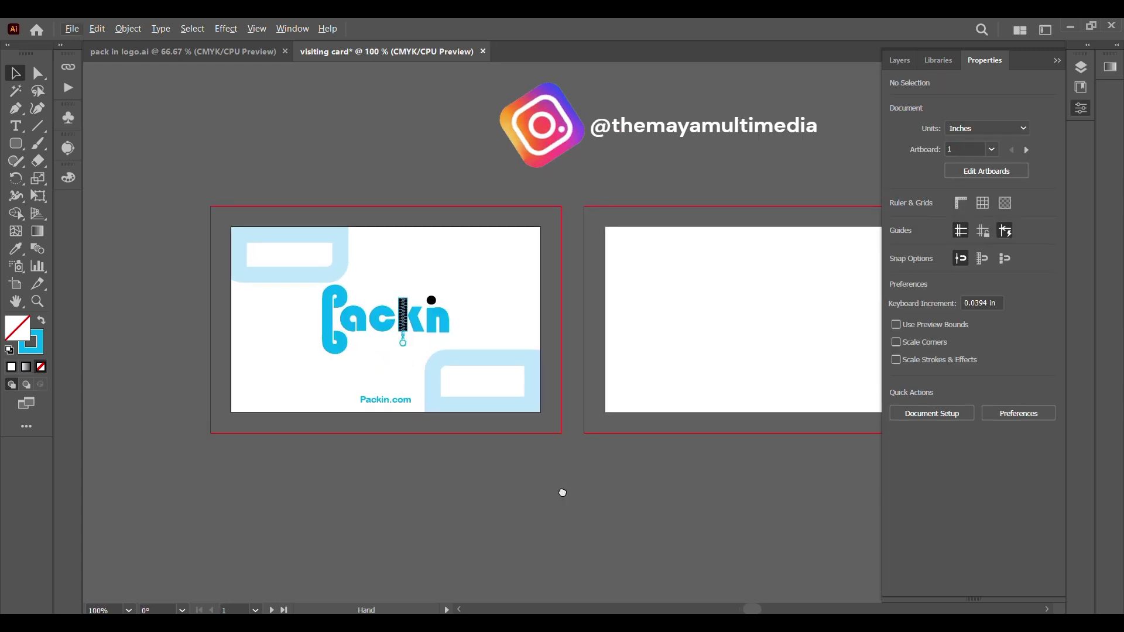
scroll(653, 509, "right", 3)
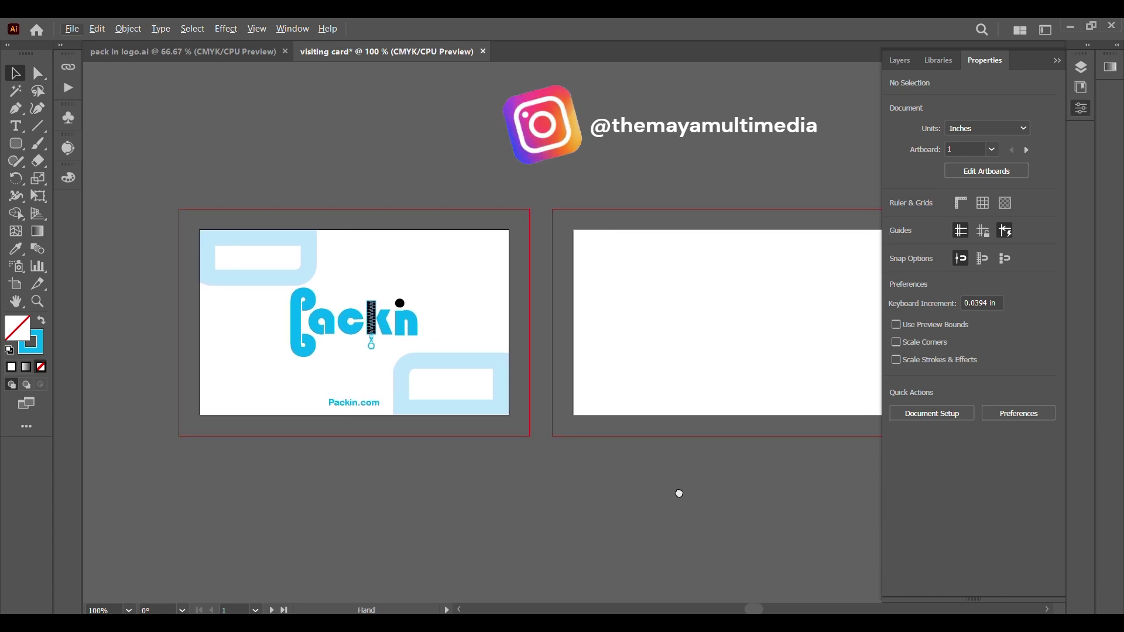
left_click_drag(683, 502, 632, 497)
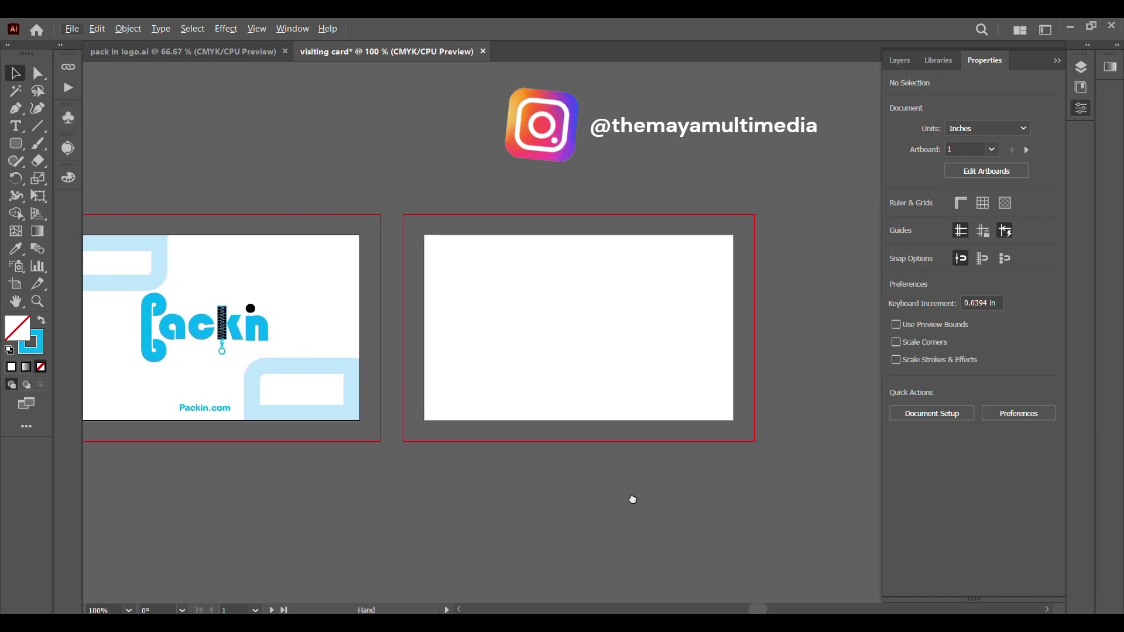
scroll(248, 313, "right", 1)
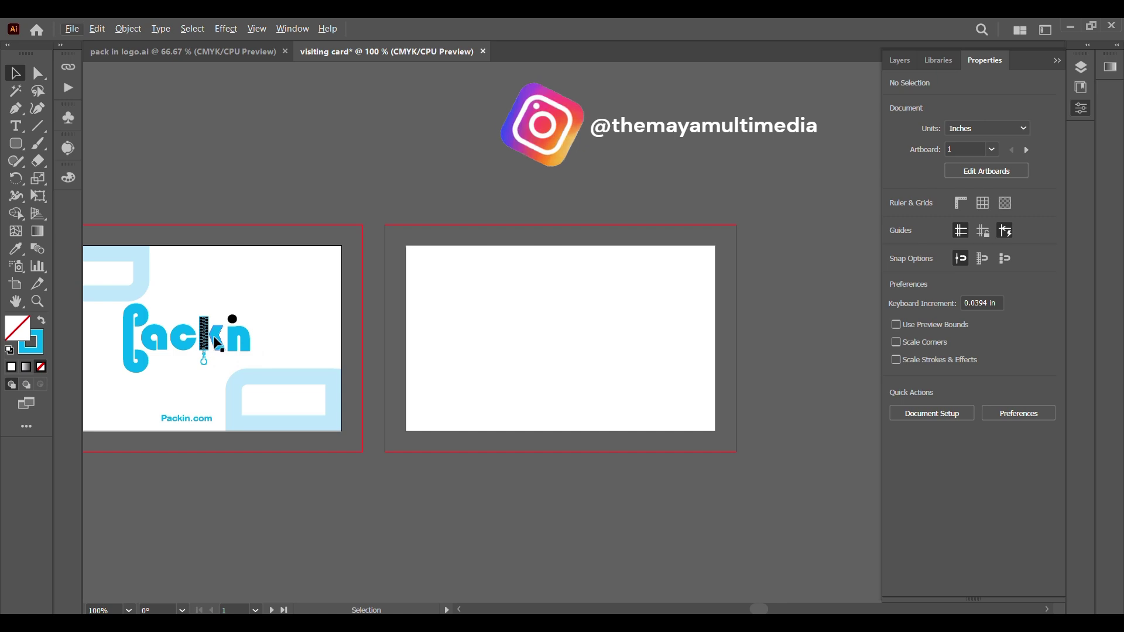
scroll(256, 288, "left", 2)
left_click_drag(227, 341, 524, 291)
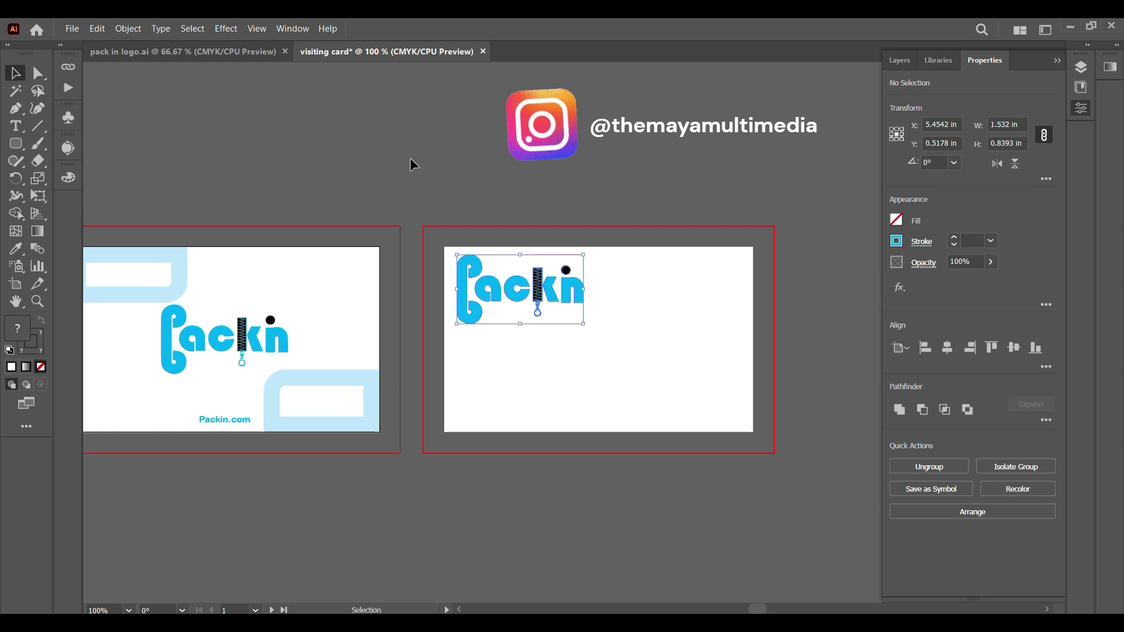
left_click(597, 253)
scroll(592, 248, "up", 1)
scroll(591, 310, "up", 1)
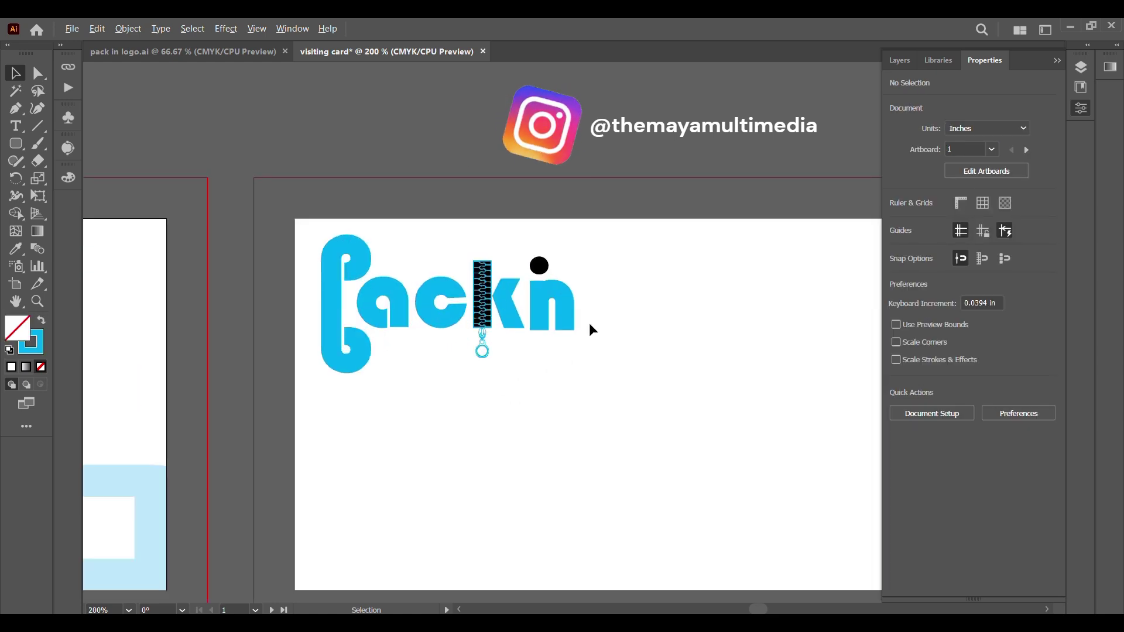
Add the text THE MAYA below the zipper logo on the second artboard.
scroll(541, 289, "up", 1)
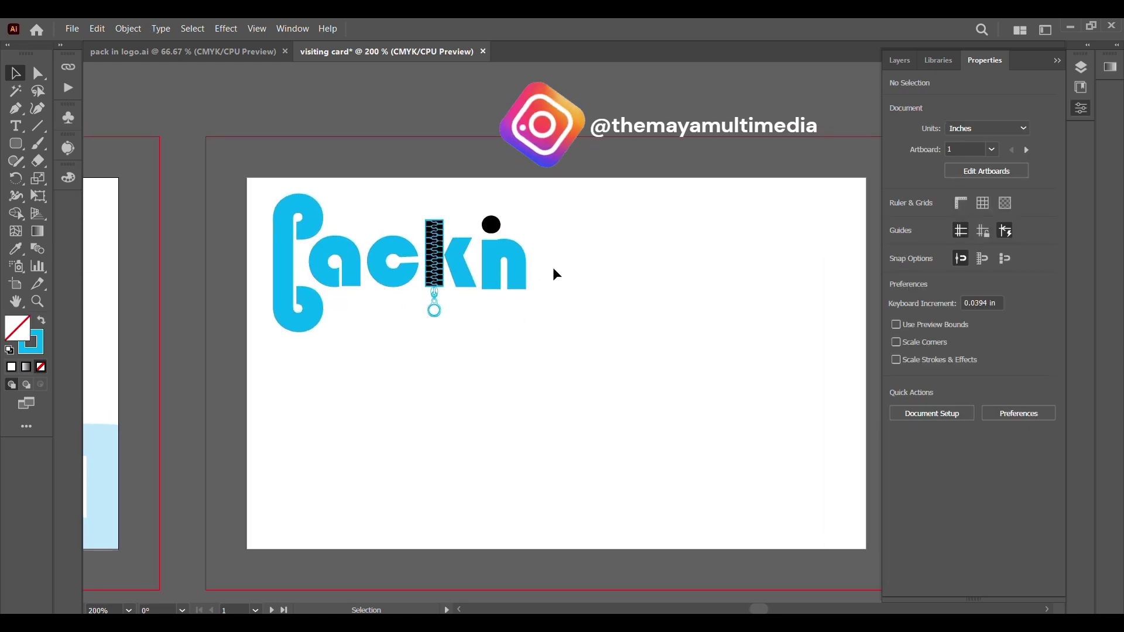
left_click(417, 359)
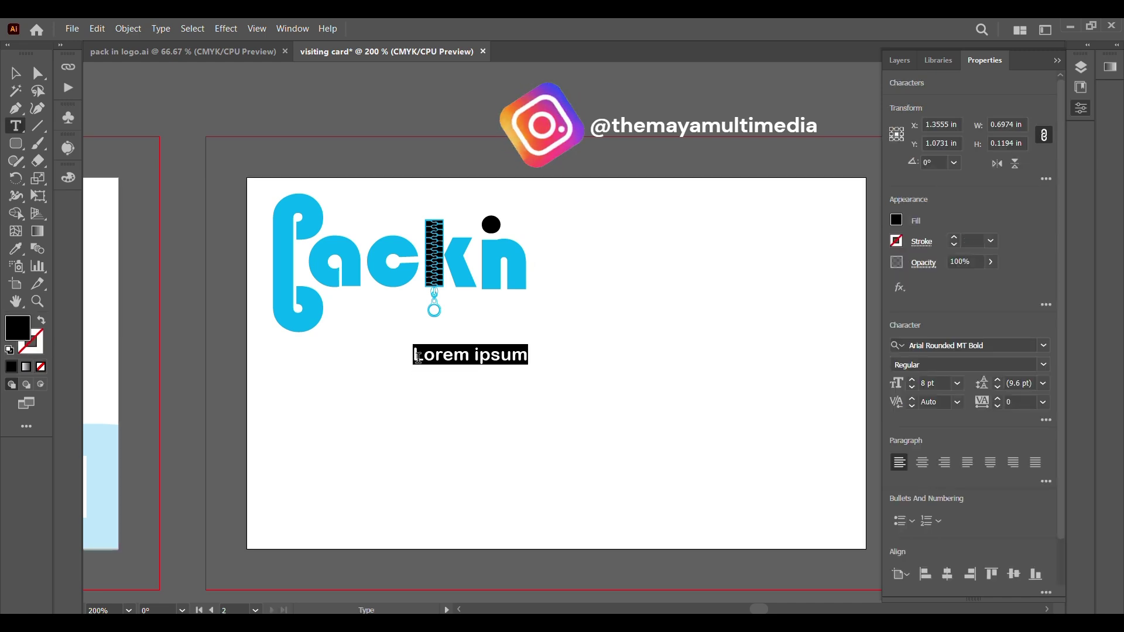
key("BackSpace")
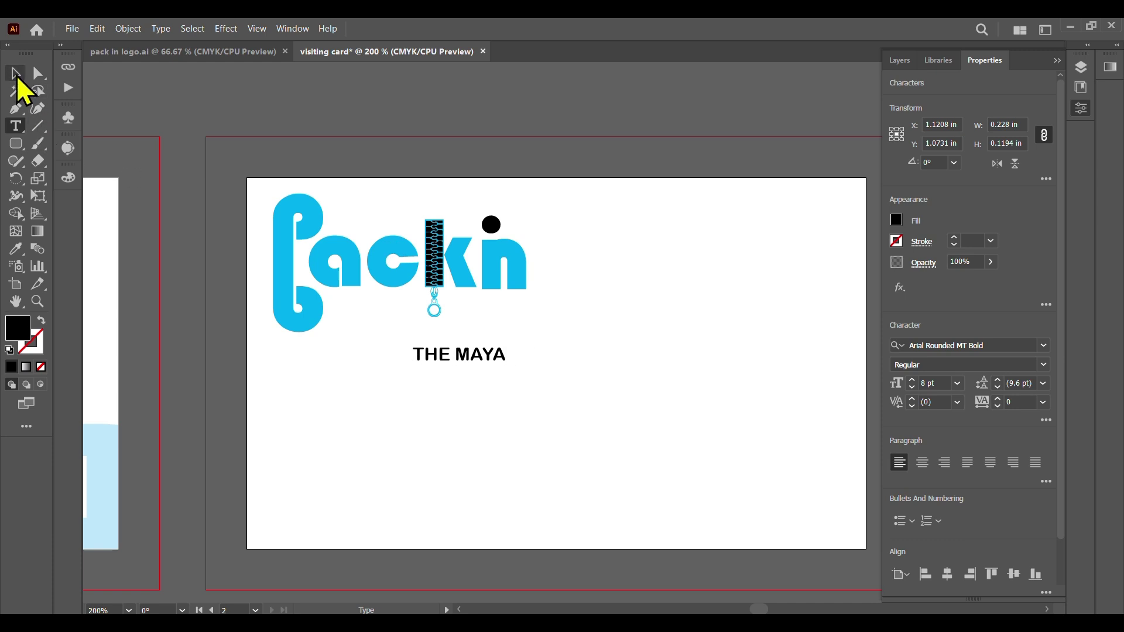
Format THE MAYA in Bauhaus 93 at 18 pt with the logo's cyan fill, and place it centred beneath the logo.
left_click(1042, 344)
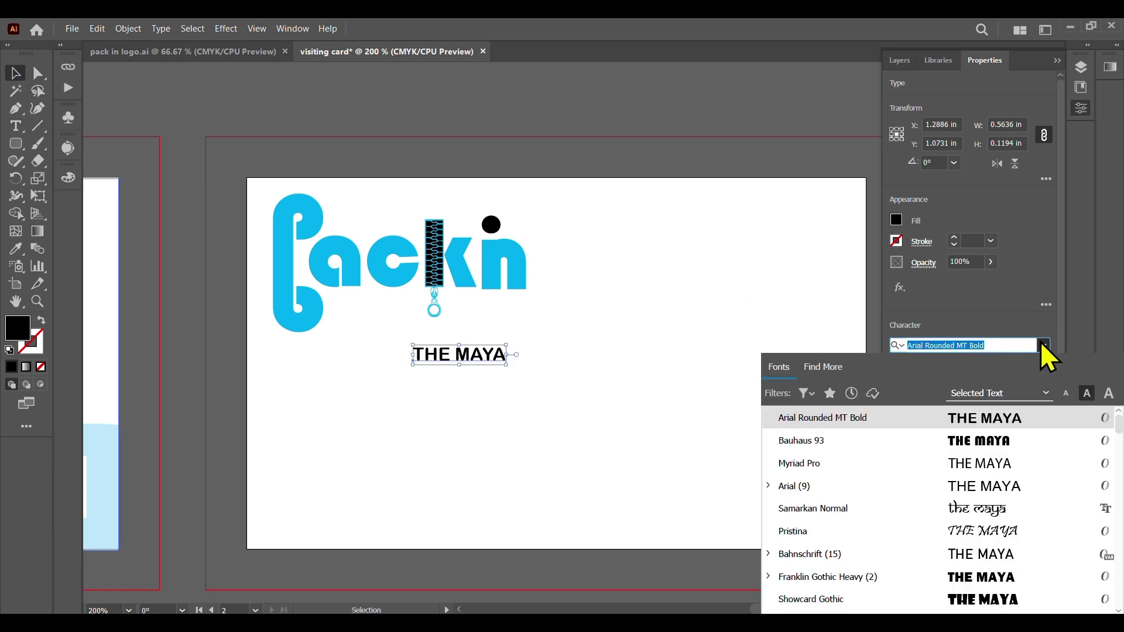
left_click(999, 431)
left_click(958, 384)
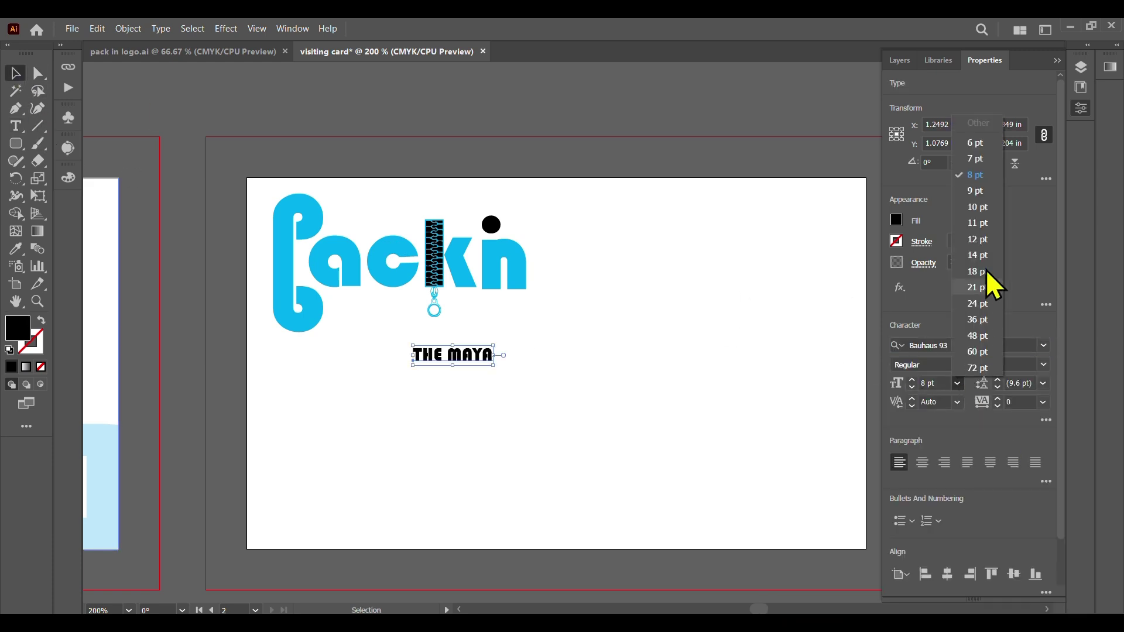
left_click(984, 271)
left_click_drag(526, 351, 441, 363)
left_click(896, 220)
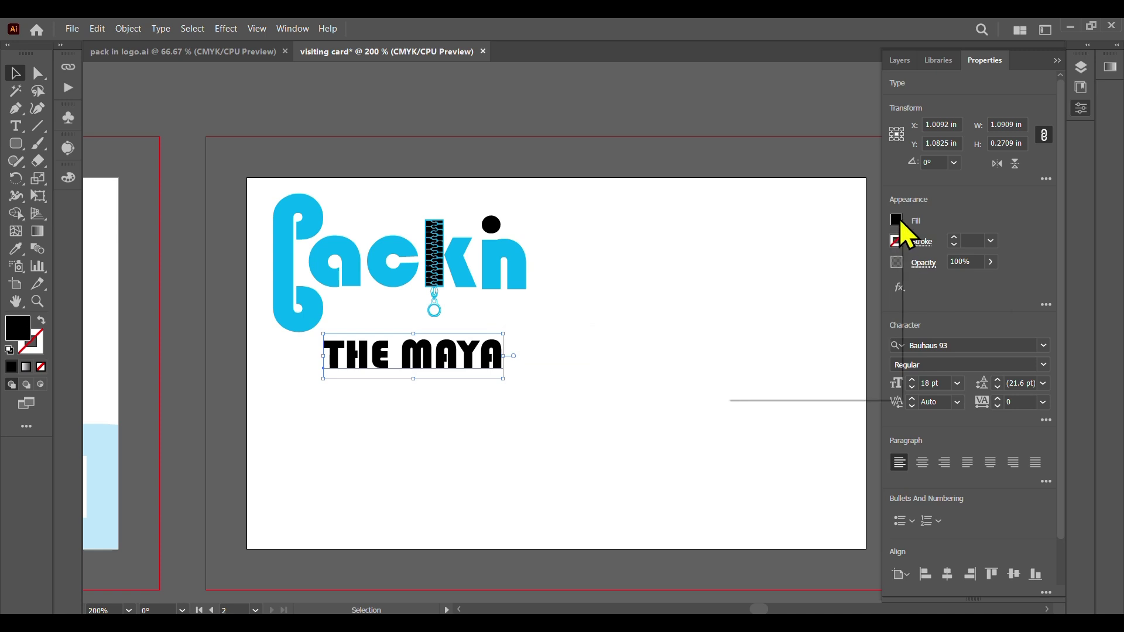
left_click(808, 272)
left_click(715, 117)
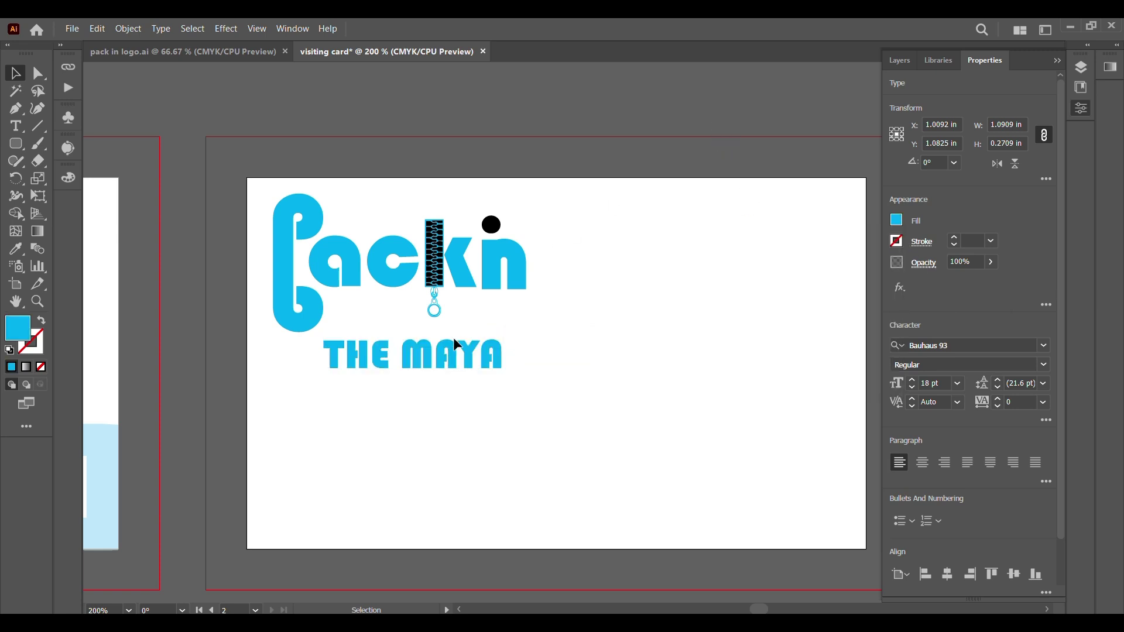
Duplicate the THE MAYA text directly below itself and replace the copy's wording with (Founder).
left_click(430, 378)
left_click_drag(426, 359, 498, 397)
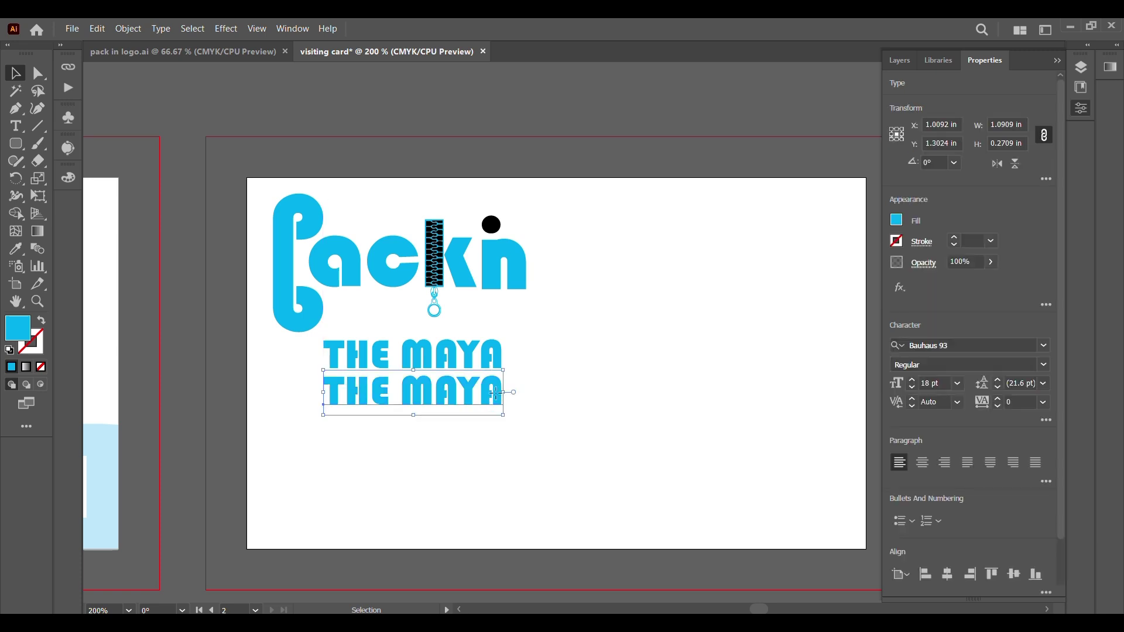
double_click(496, 394)
key("BackSpace")
key("BackSpace")
key("BackSpace")
key("BackSpace")
key("BackSpace")
key("BackSpace")
key("BackSpace")
key("BackSpace")
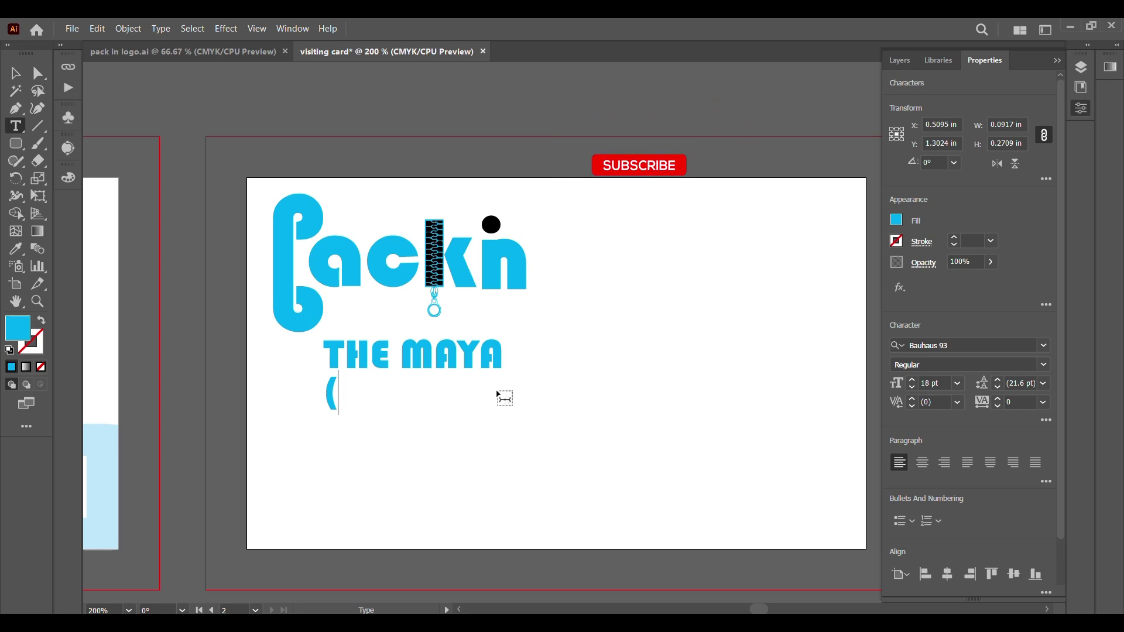
type("Founder")
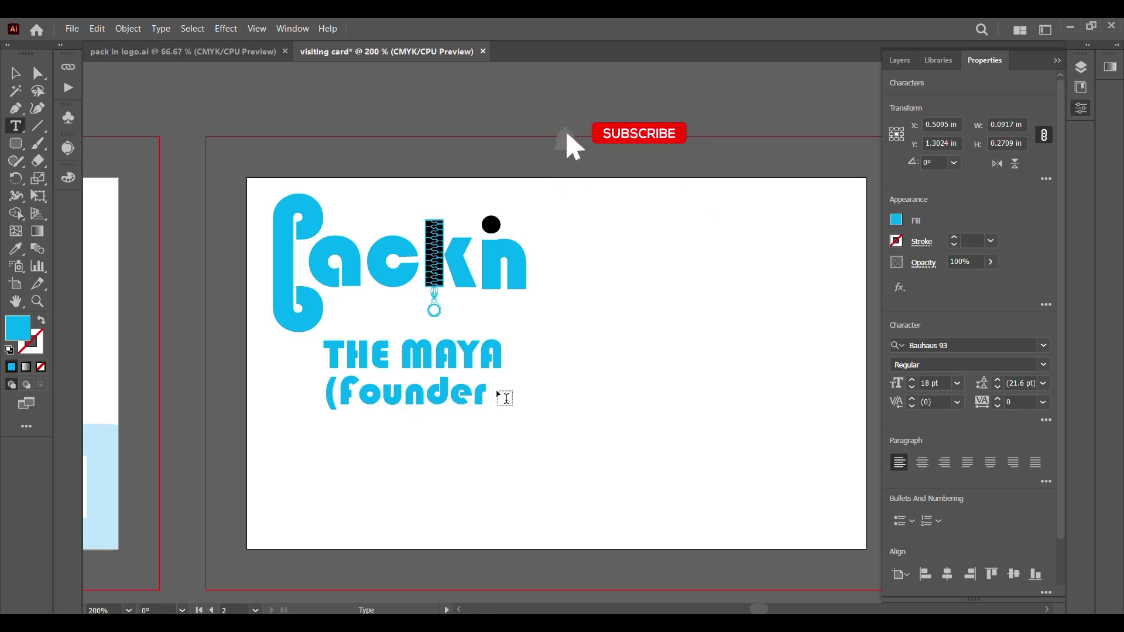
type(")")
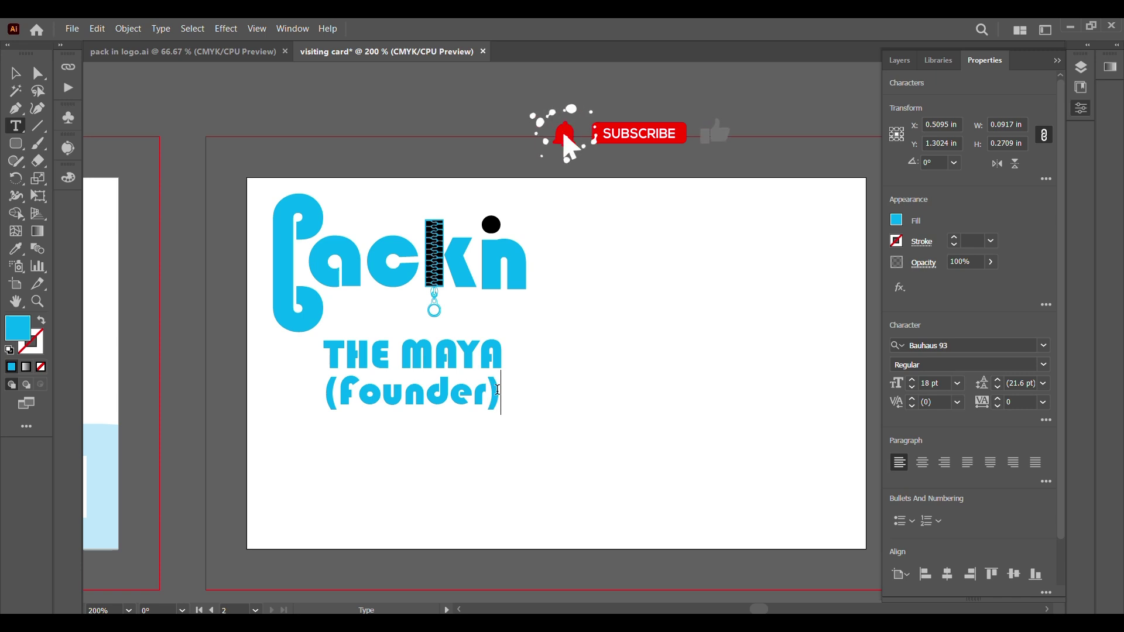
left_click(15, 74)
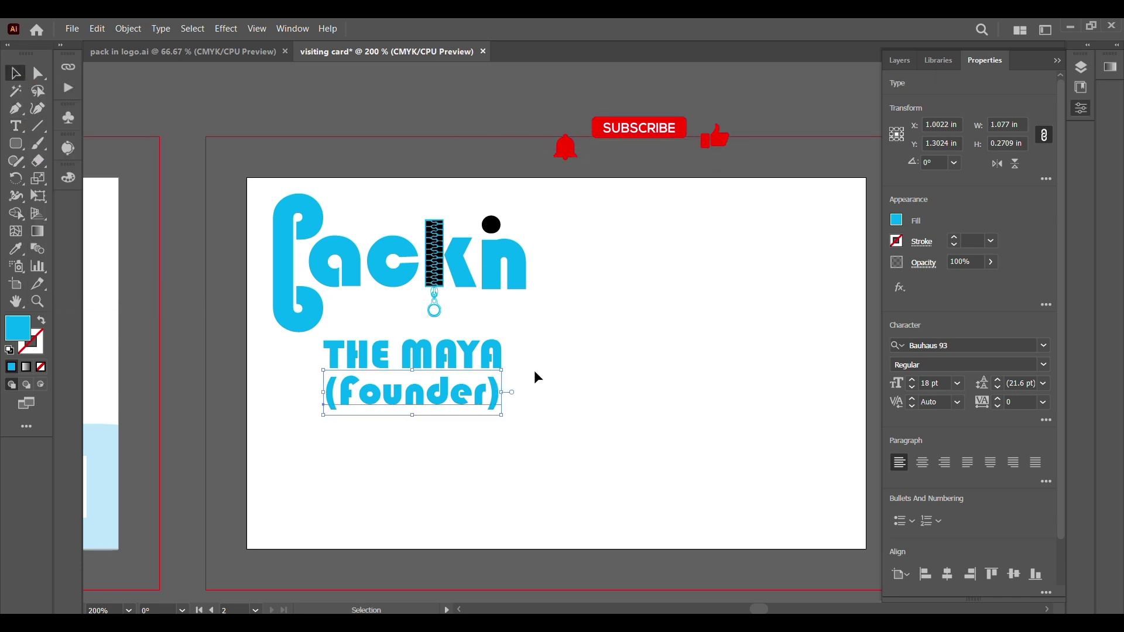
Try to nudge THE MAYA and (Founder) together slightly up and to the right.
left_click(377, 358, "shift")
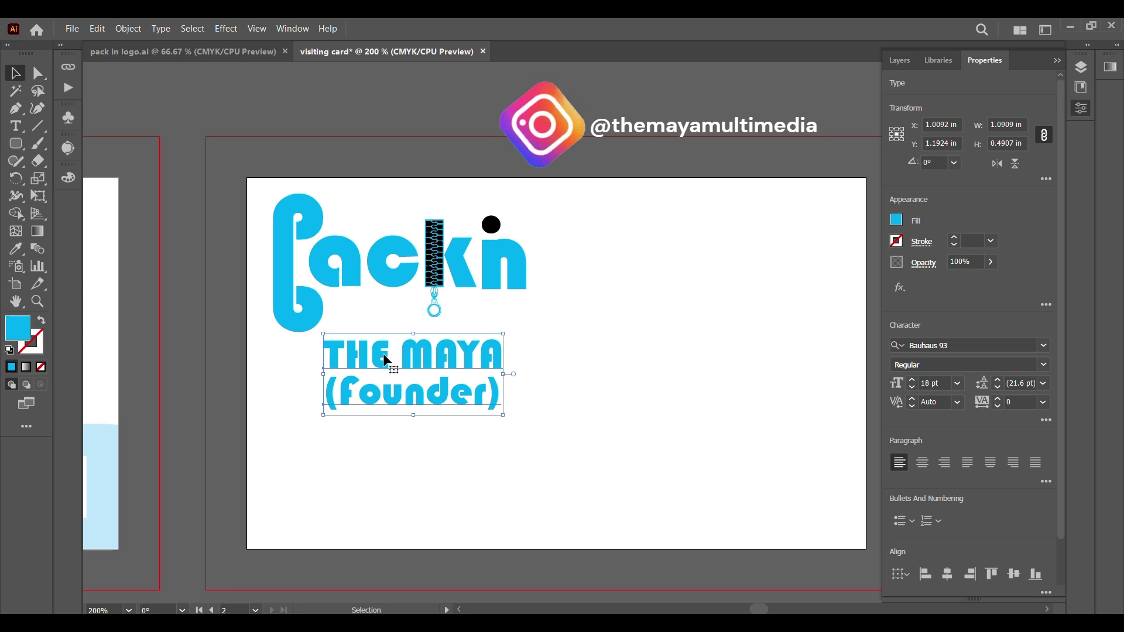
key("Right")
key("Up")
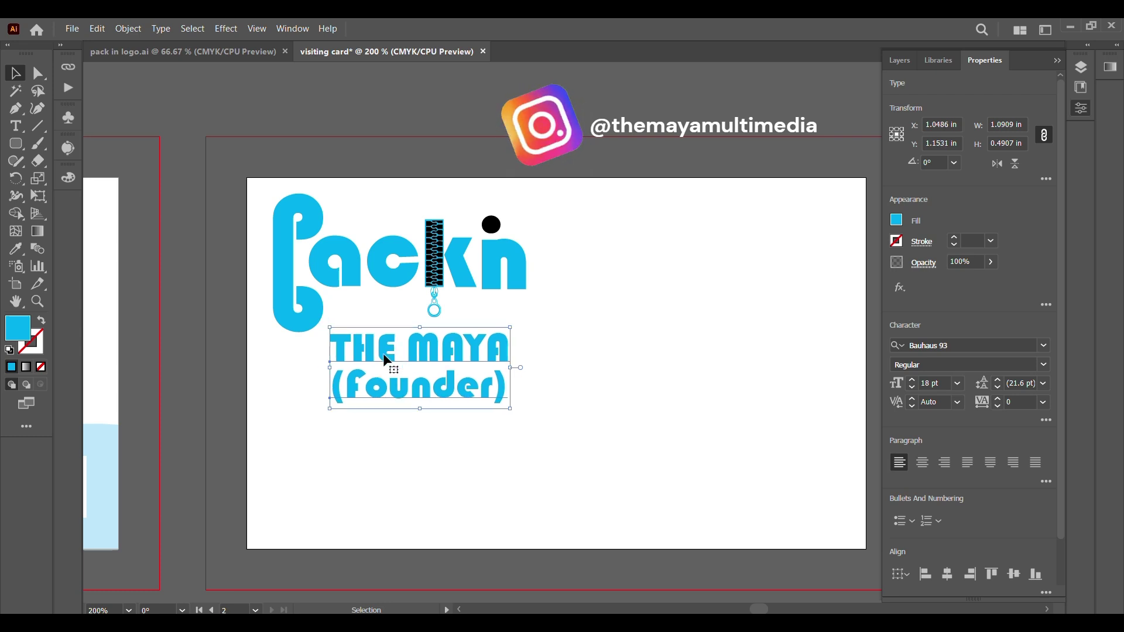
key("ctrl+z")
key("ctrl+z")
left_click(335, 107)
Draw a full-height cyan rectangle about 1.35 by 2.25 in near the second card's right edge, leaving a narrow white strip beside it.
scroll(372, 317, "down", 1)
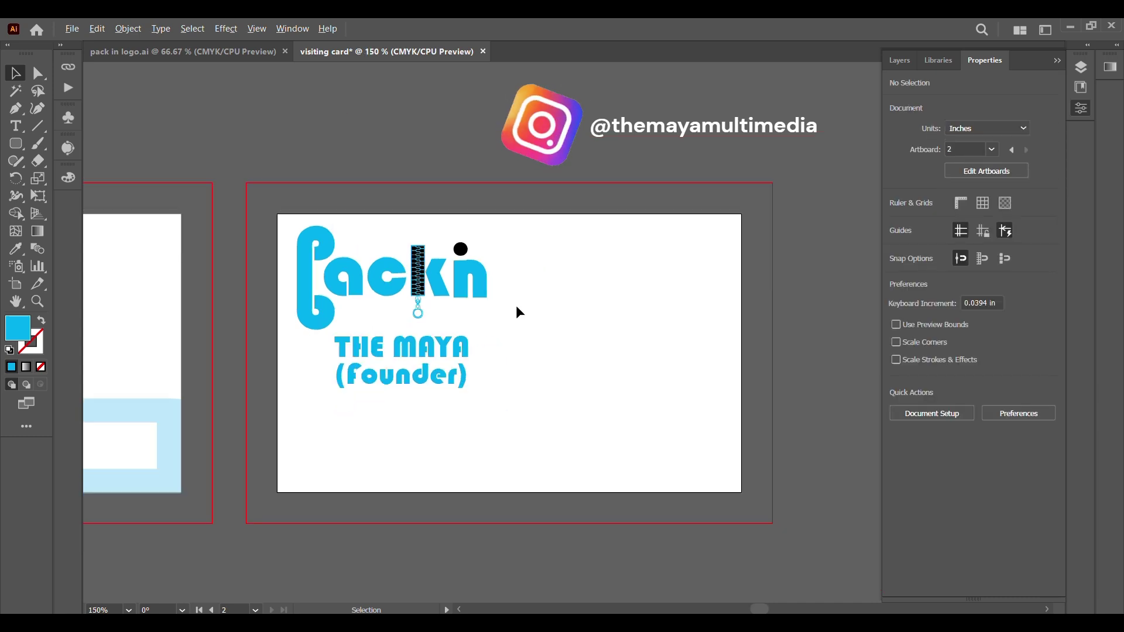
left_click_drag(15, 144, 72, 145)
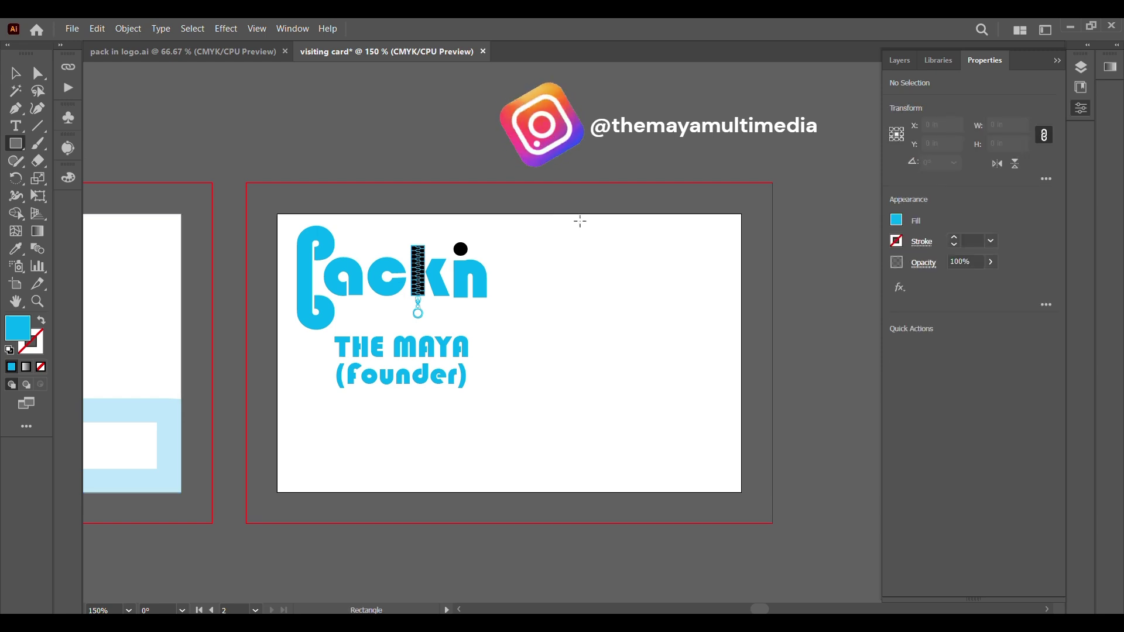
left_click_drag(554, 216, 723, 494)
left_click(896, 221)
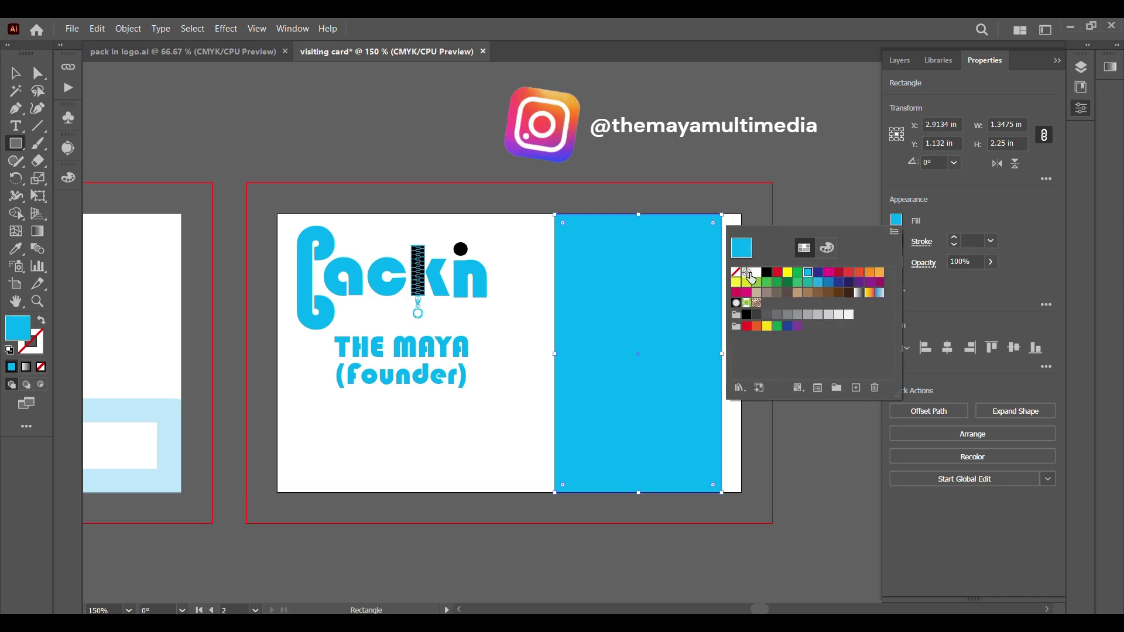
left_click(16, 75)
left_click(669, 198)
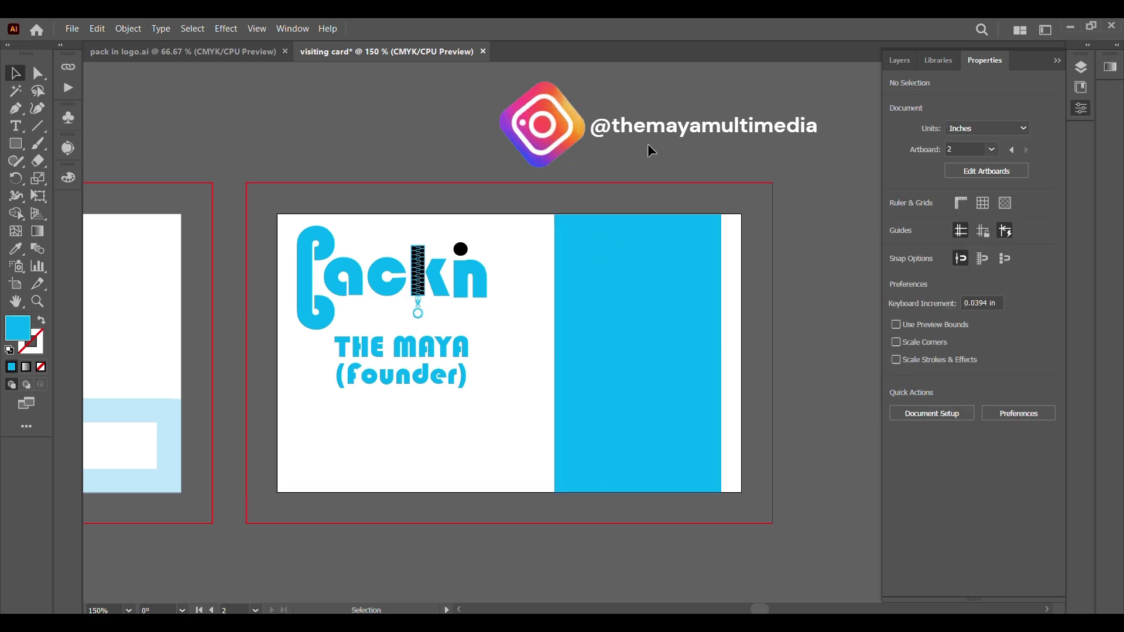
Fit the cyan rectangle's top and bottom edges flush with the edges of the second artboard.
scroll(638, 214, "up", 1)
scroll(627, 214, "up", 6)
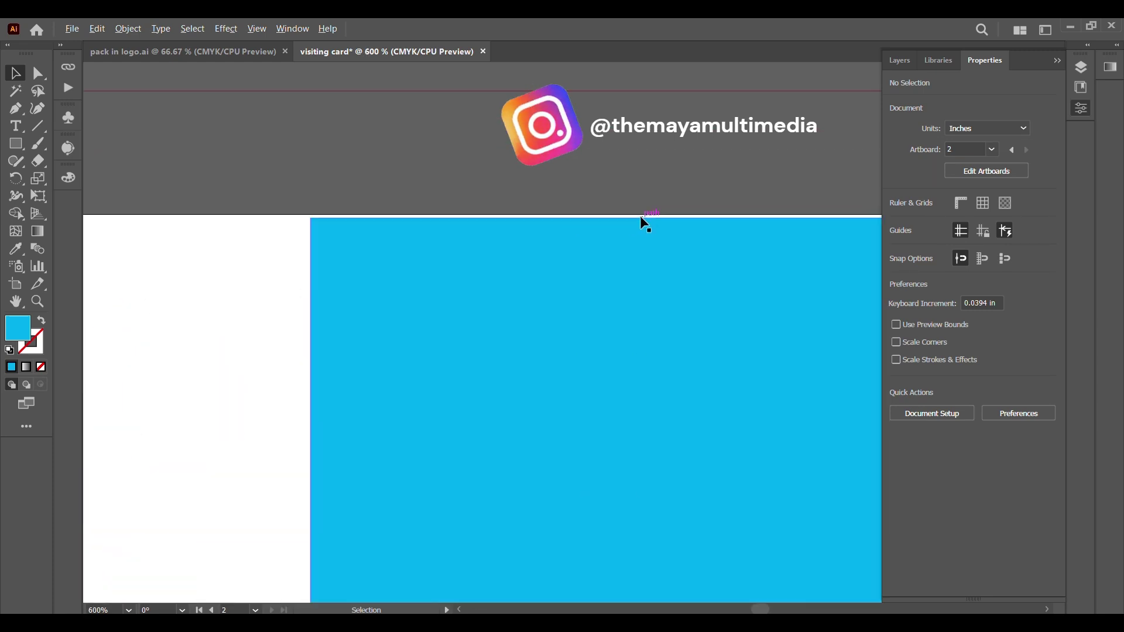
left_click(621, 244)
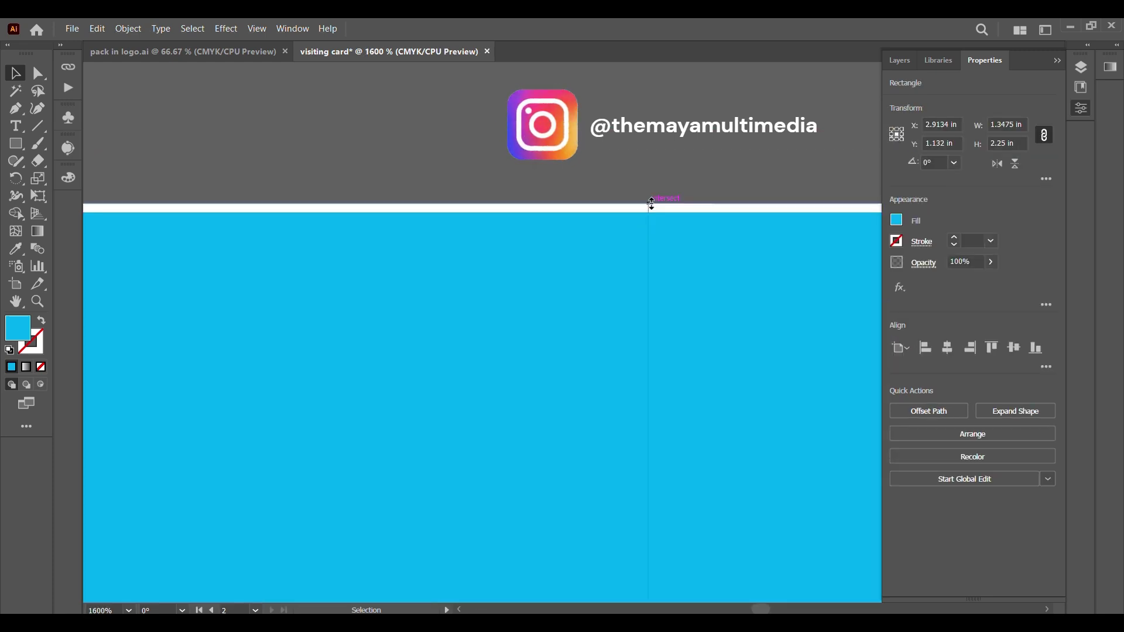
left_click_drag(649, 212, 649, 203)
left_click(616, 169)
scroll(613, 162, "down", 6)
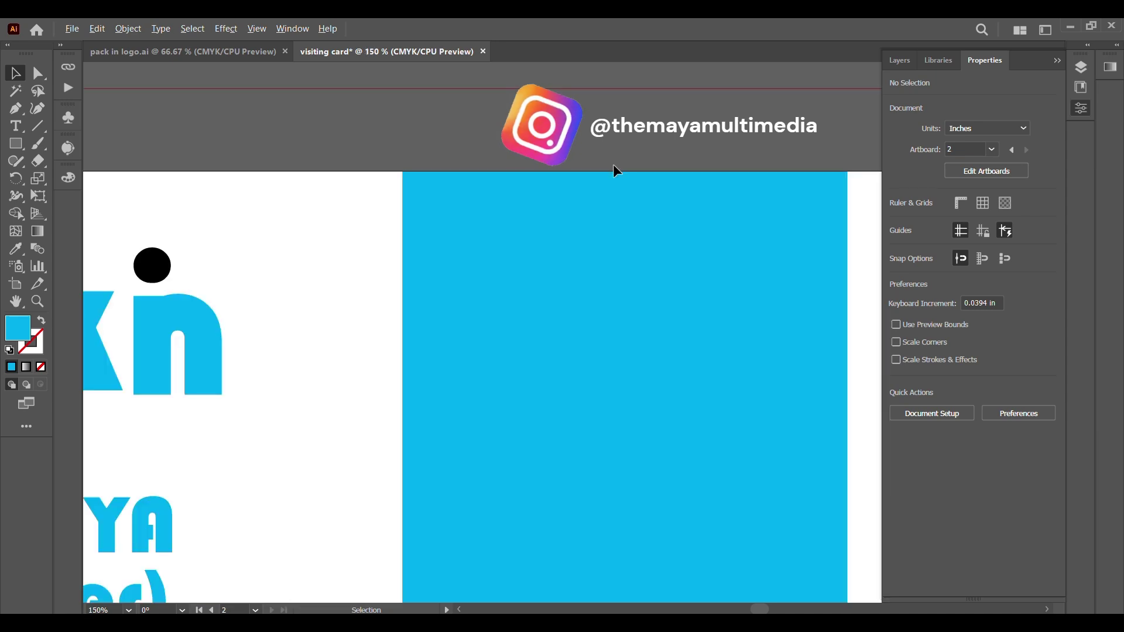
scroll(651, 556, "up", 5)
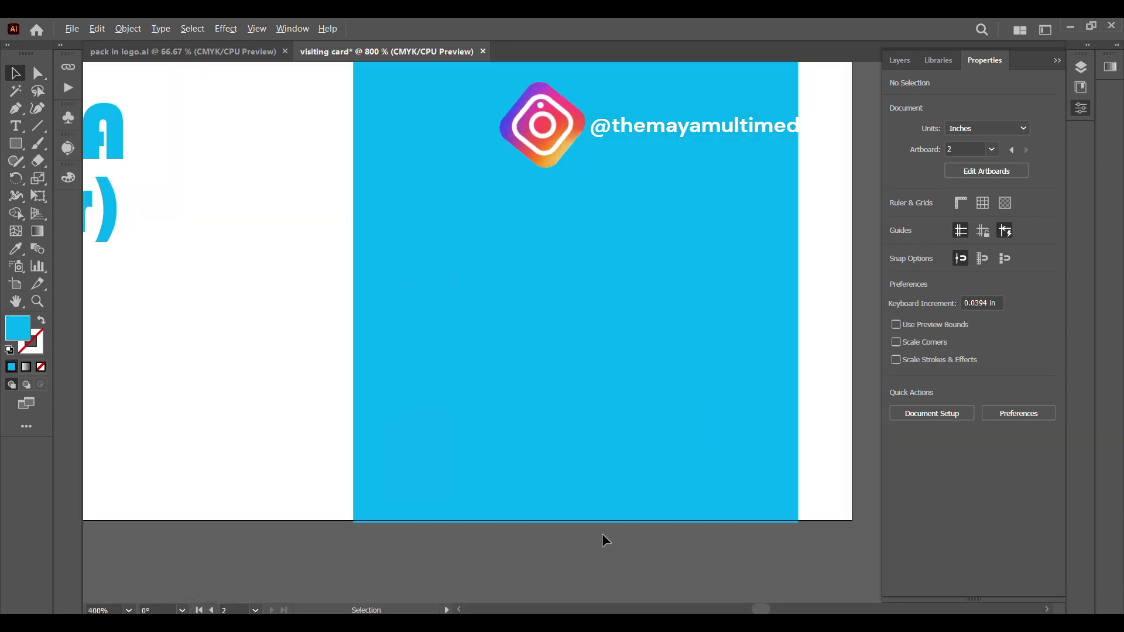
left_click_drag(517, 506, 521, 497)
left_click(553, 548)
scroll(652, 431, "down", 5)
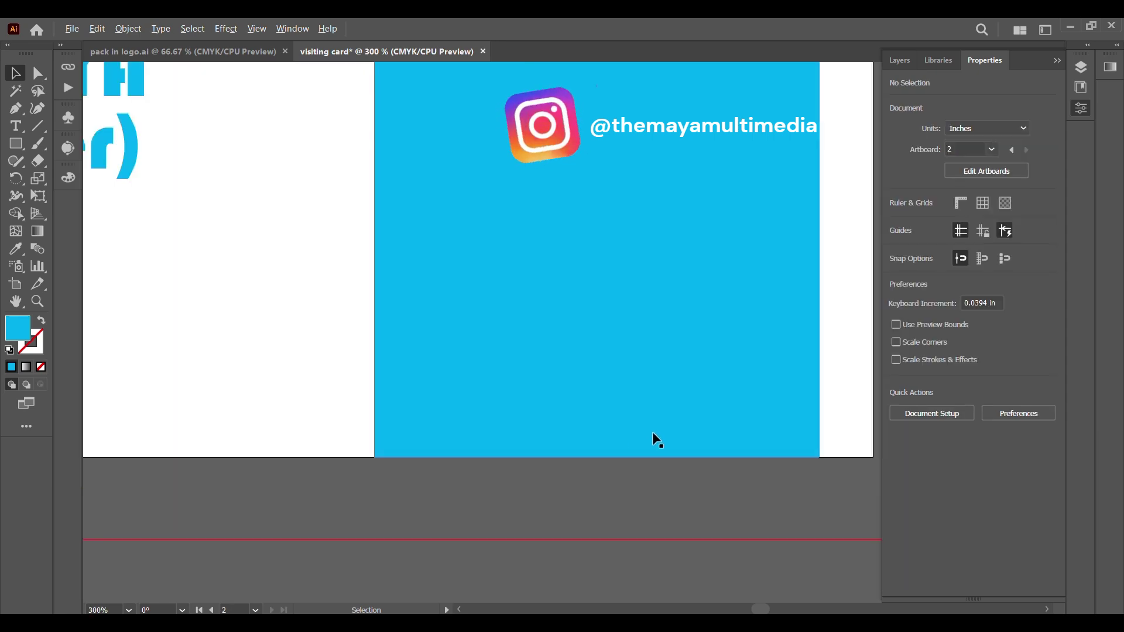
scroll(651, 418, "down", 1)
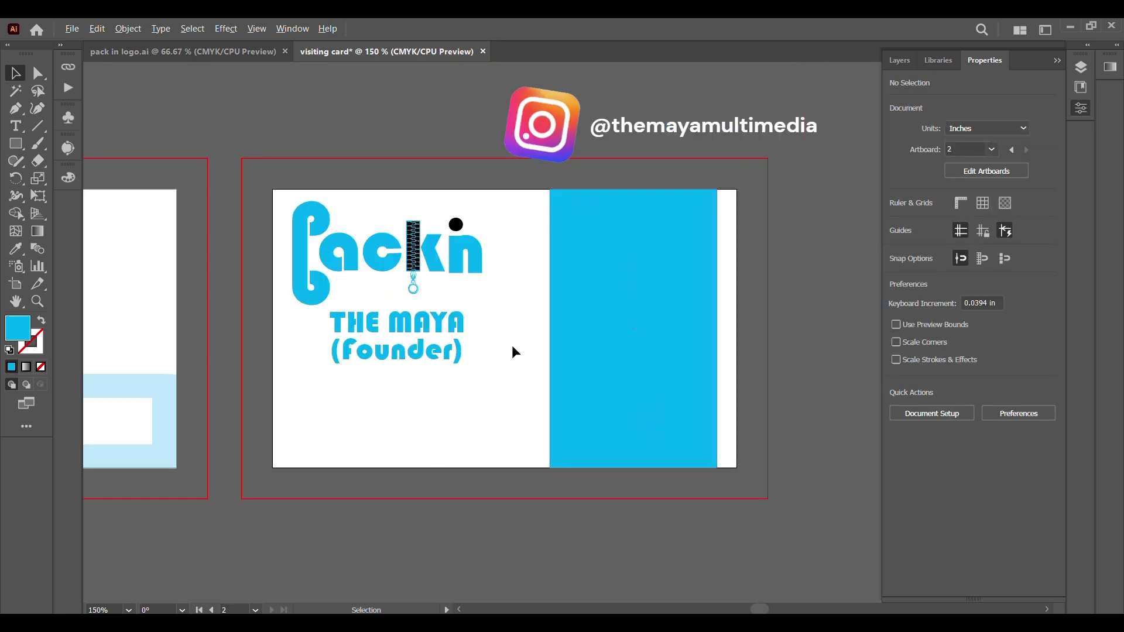
Set the cyan rectangle's opacity to 90%.
left_click_drag(476, 121, 502, 127)
left_click(690, 285)
left_click(951, 261)
type("90")
key("Return")
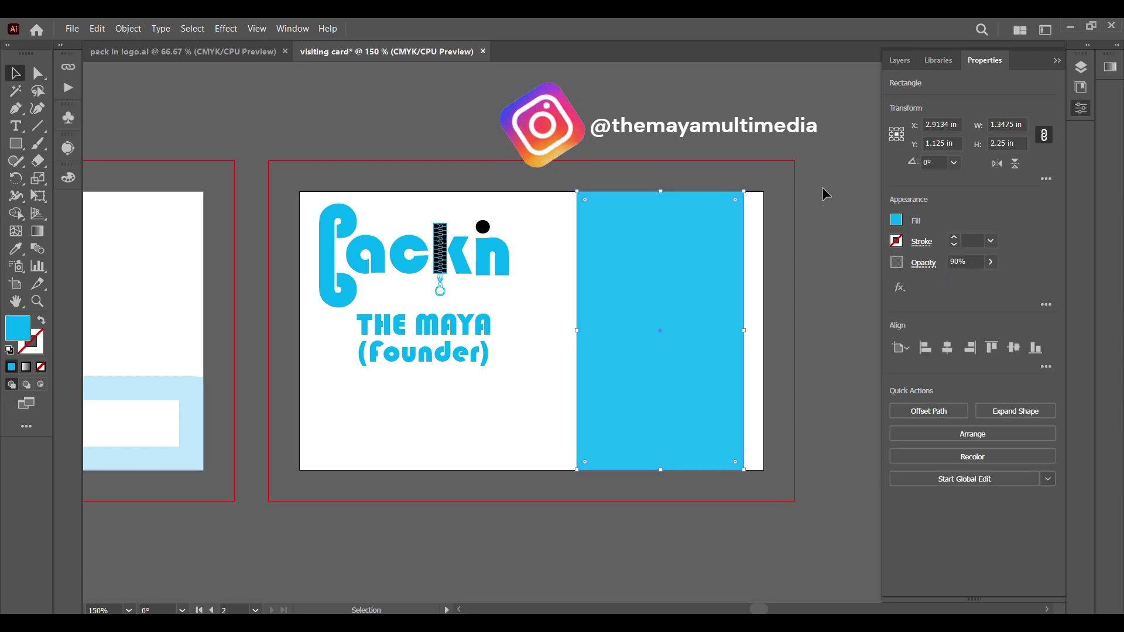
left_click(822, 153)
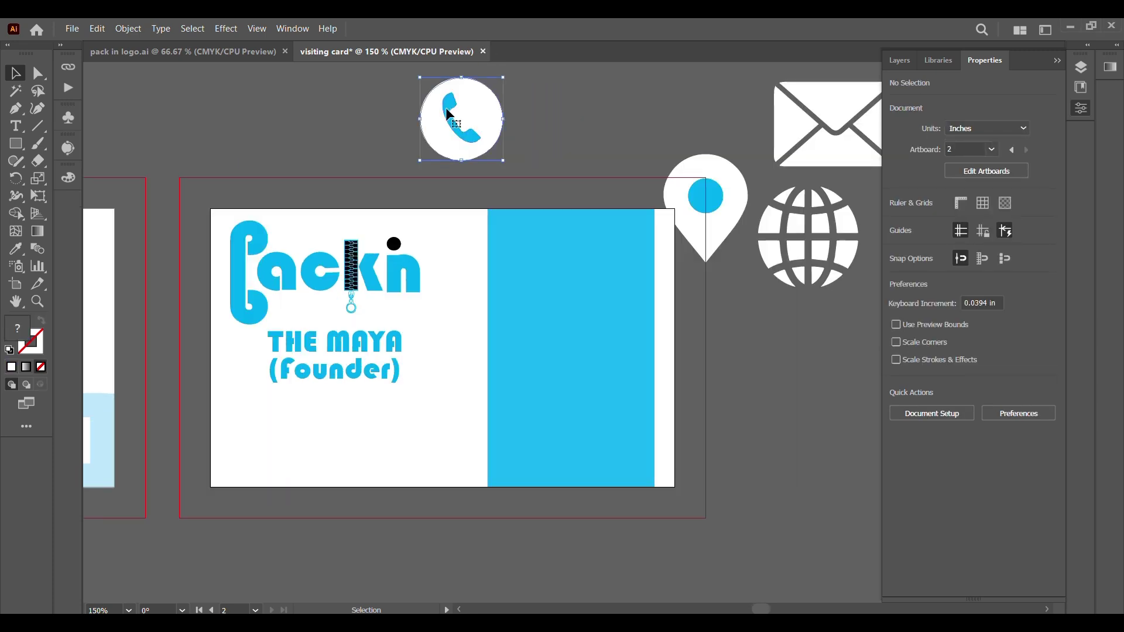
Shrink the phone, location pin, envelope and globe icons and stack them in that order along the left side of the cyan rectangle.
left_click_drag(449, 114, 546, 310)
left_click_drag(521, 273, 573, 326)
left_click_drag(598, 336, 518, 360)
left_click(723, 187)
left_click_drag(664, 154, 507, 400)
left_click_drag(816, 123, 778, 380)
left_click_drag(756, 342, 511, 429)
left_click_drag(784, 196, 511, 461)
left_click(824, 425)
Add a text line with the contact's phone number to the right of the phone icon.
scroll(503, 433, "up", 2)
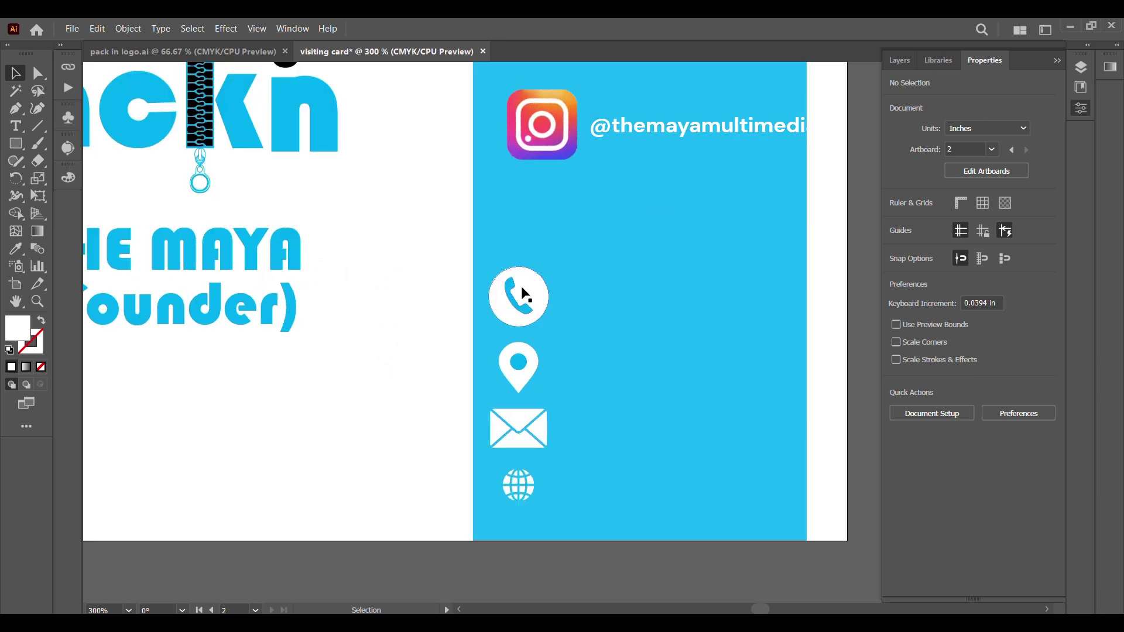
left_click(616, 288)
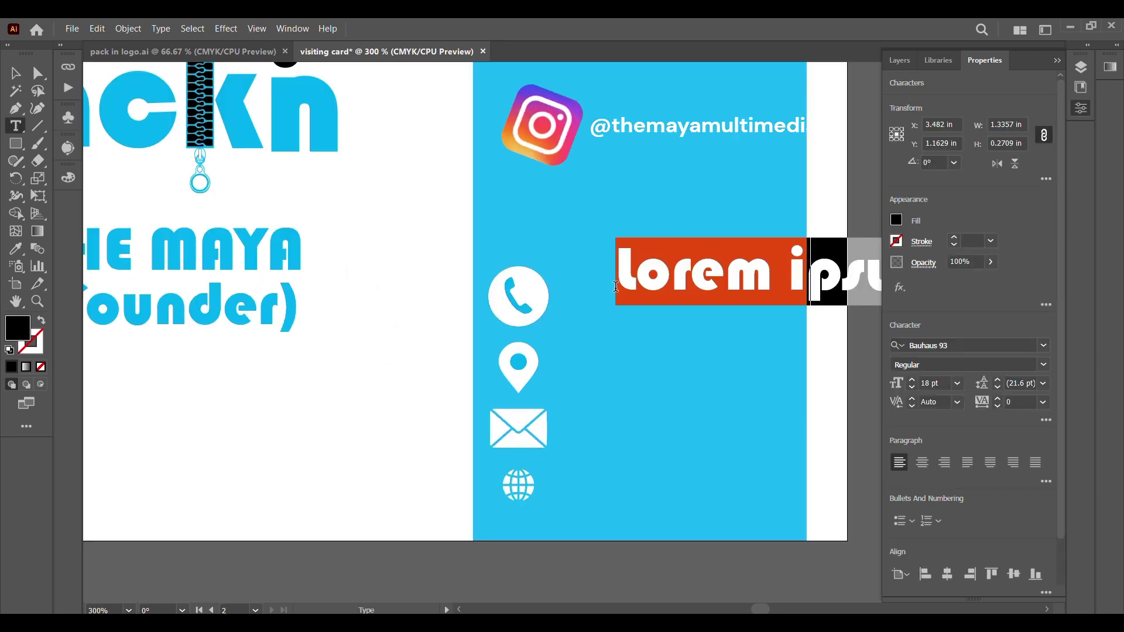
key("BackSpace")
type("======")
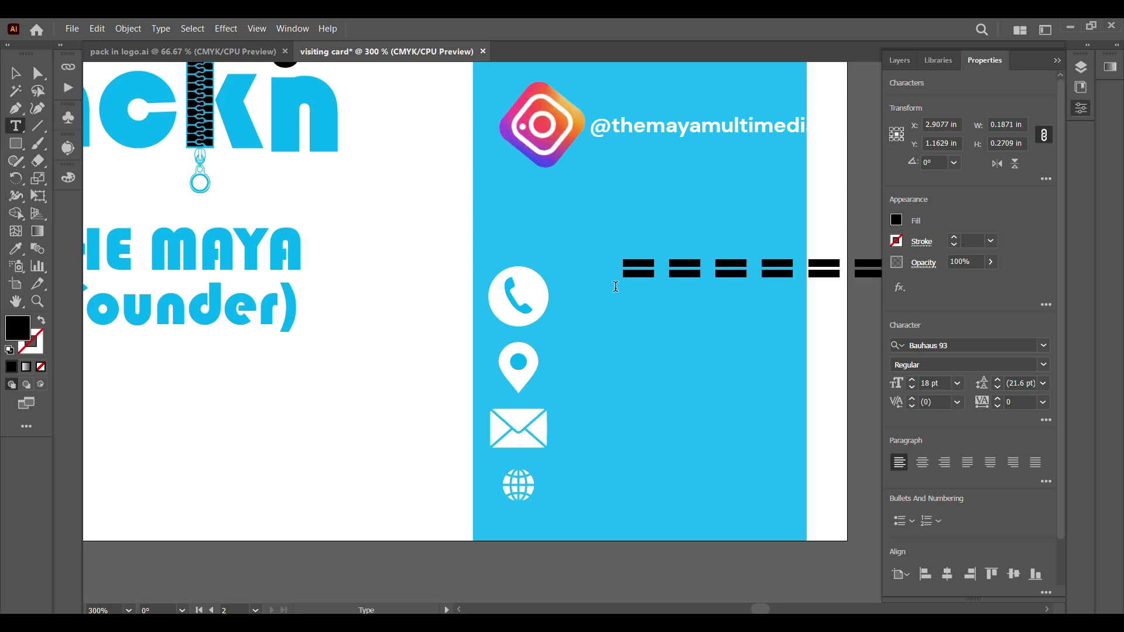
key("ctrl+z")
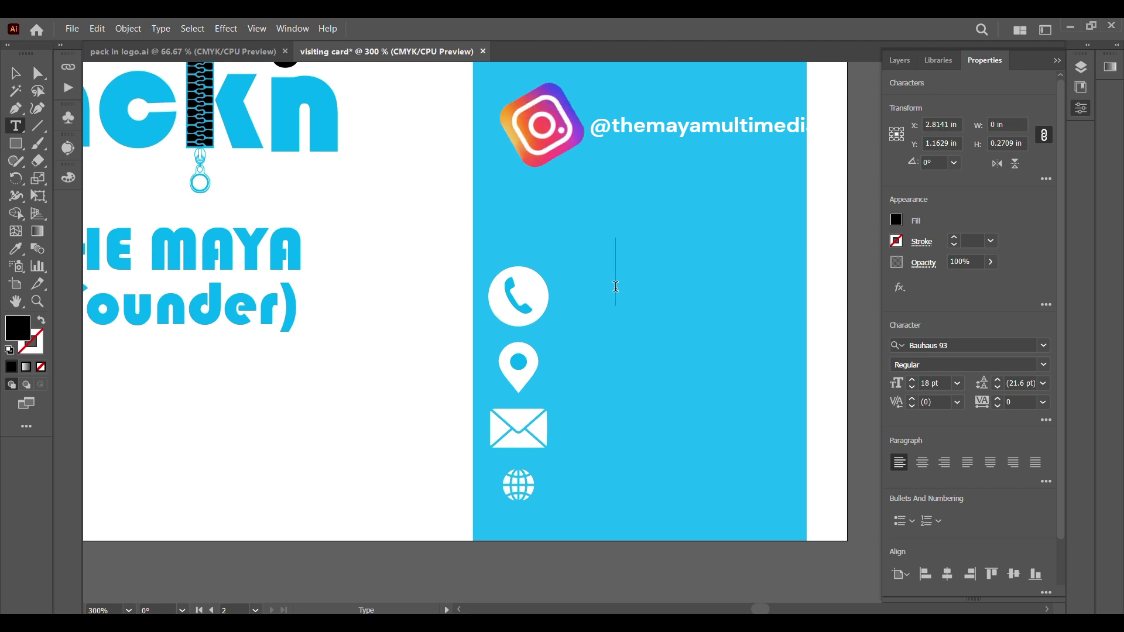
type("+91-0000")
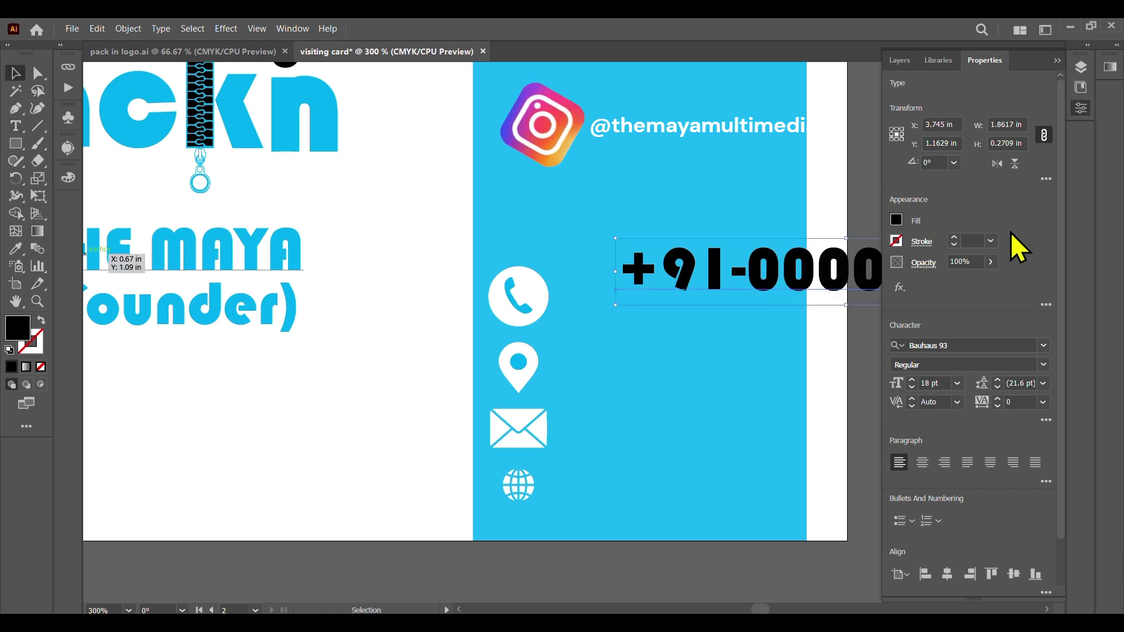
Format the phone number text in white at 8 pt and place it directly beside the phone icon.
left_click(952, 388)
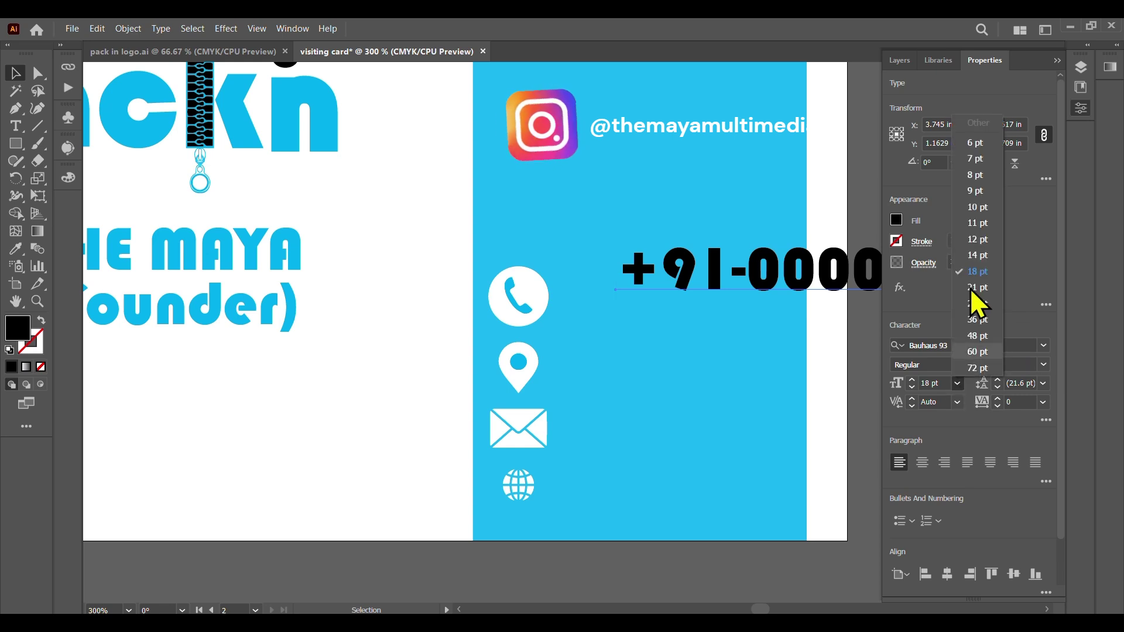
left_click(978, 188)
left_click_drag(735, 287, 673, 304)
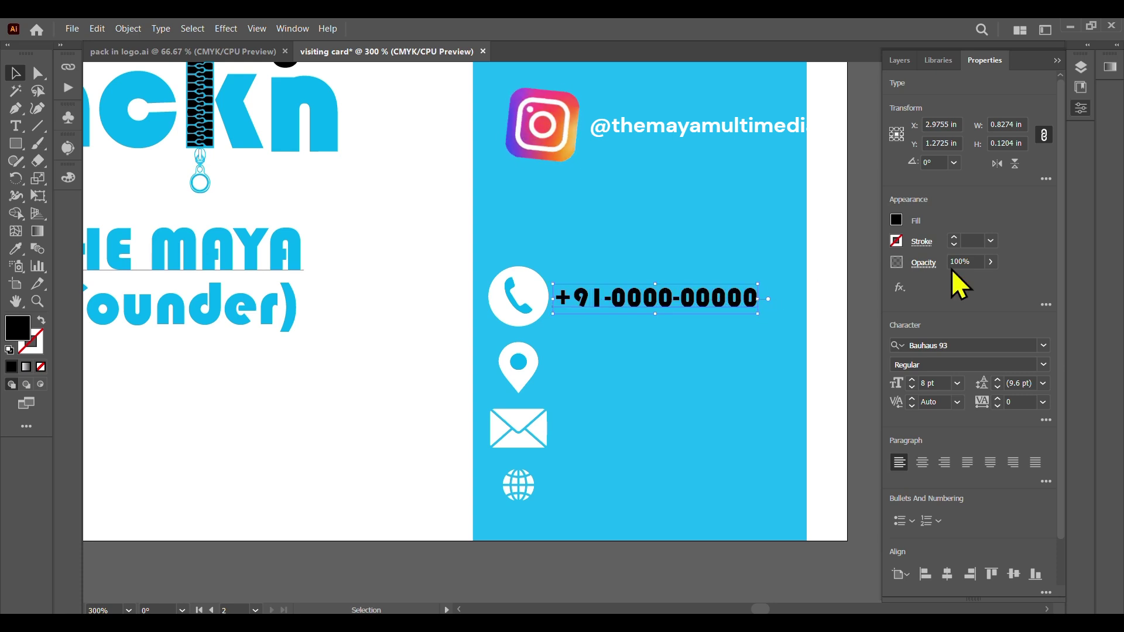
left_click(896, 222)
left_click(764, 275)
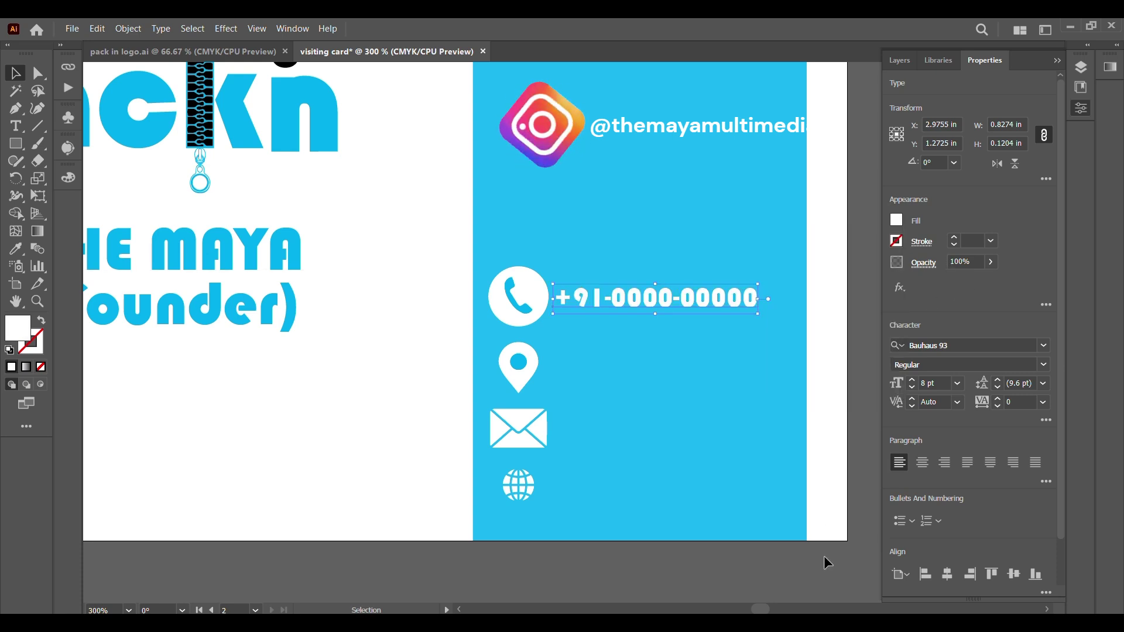
Centre the phone number text vertically with the phone icon and nudge the text left toward the icon.
left_click(524, 290, "shift")
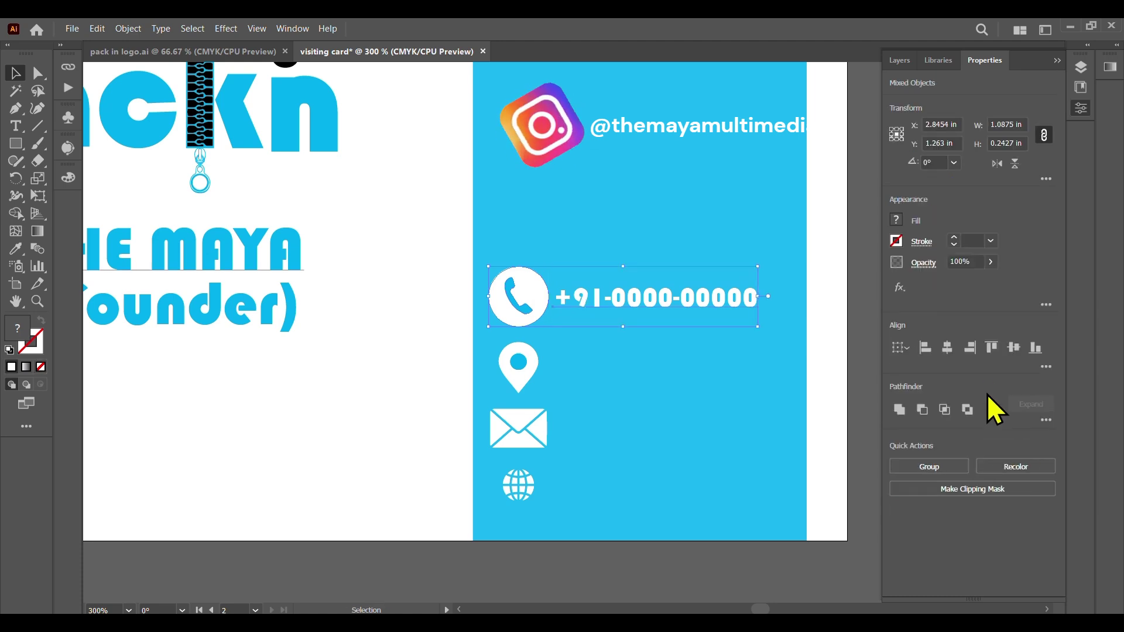
left_click(1011, 347)
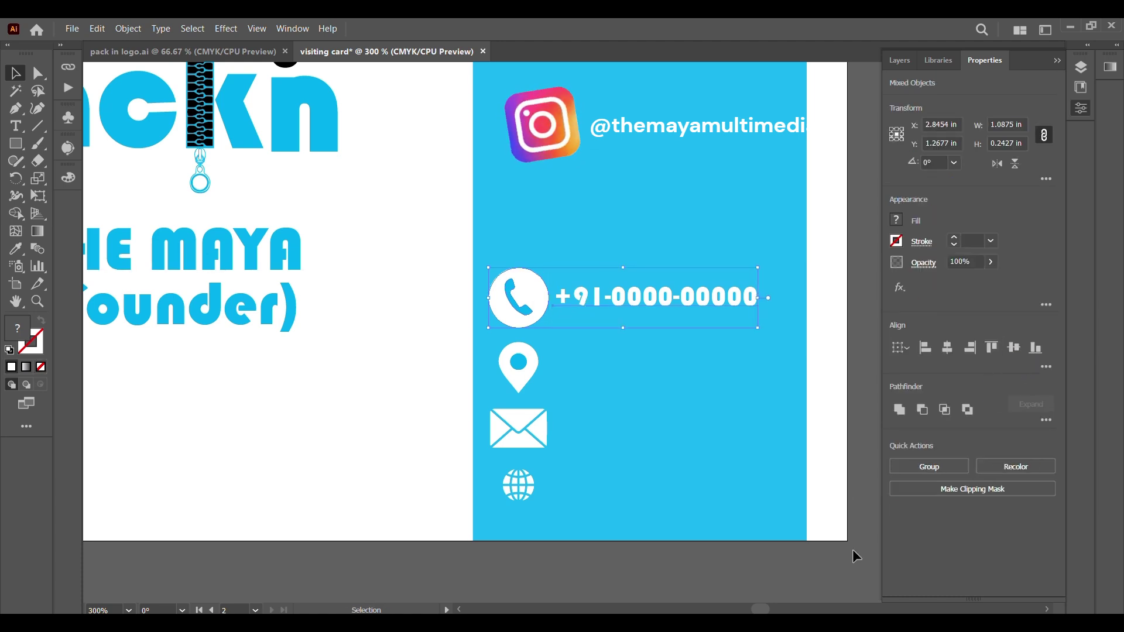
left_click(584, 298)
key("Left")
key("Left")
key("Left")
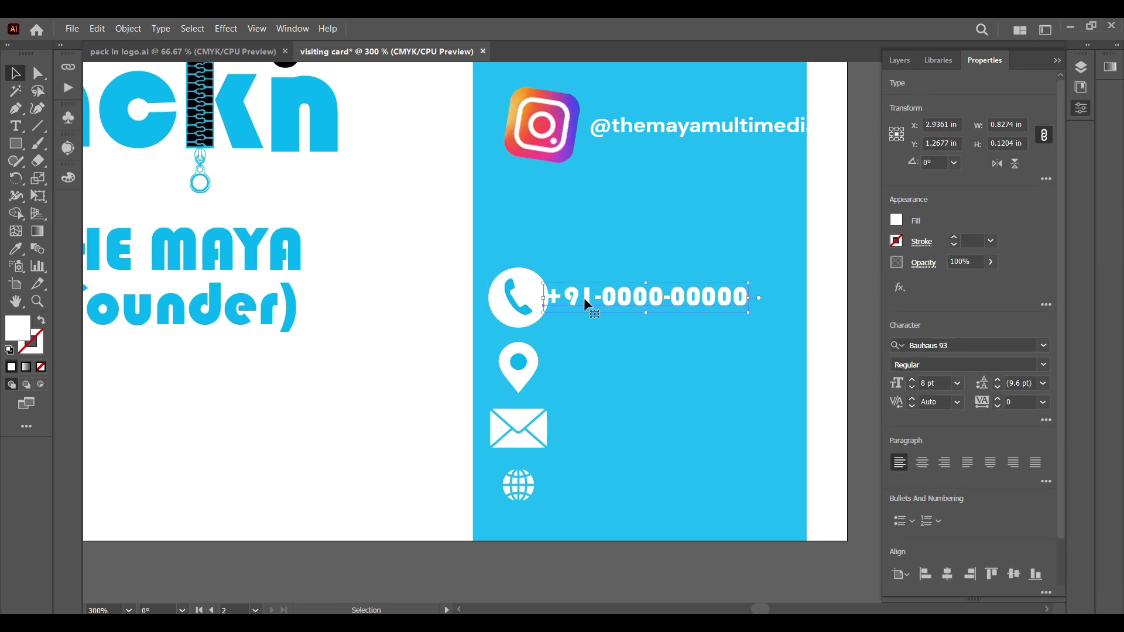
Leave a small gap between the phone icon and its number text, and centre the two vertically again.
scroll(584, 298, "up", 1)
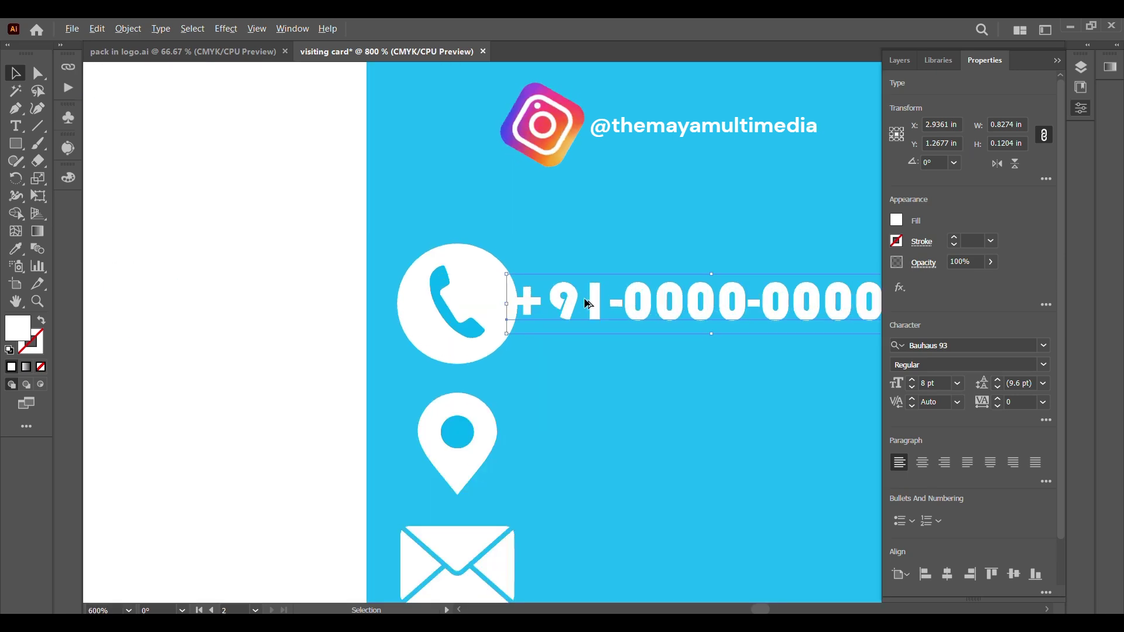
scroll(576, 297, "up", 1)
scroll(568, 296, "up", 1)
left_click_drag(550, 299, 573, 299)
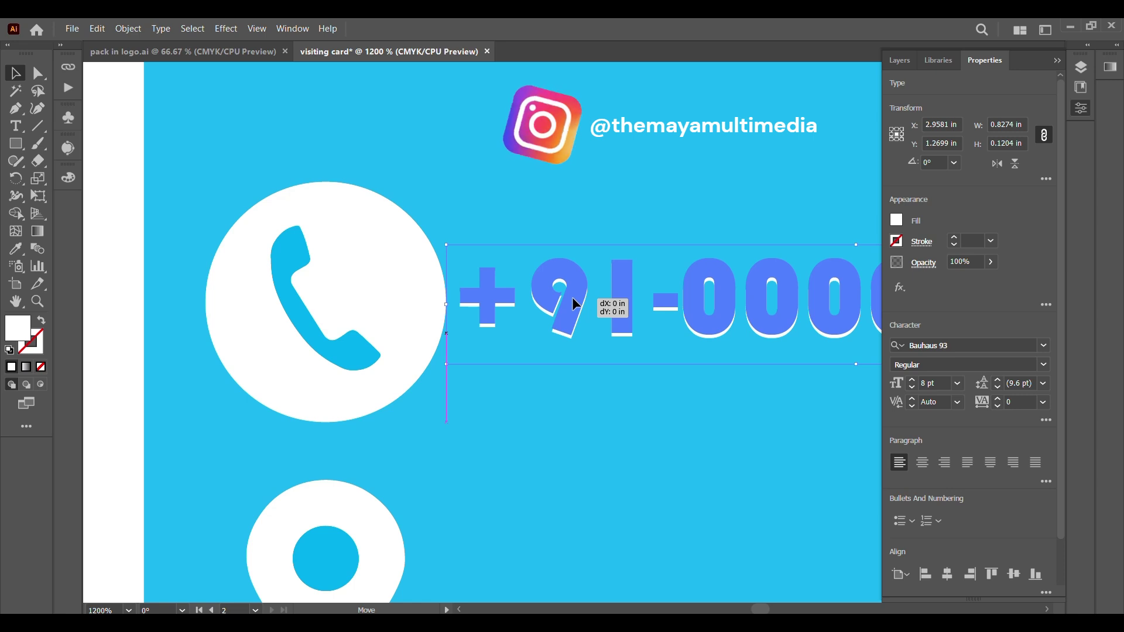
left_click(404, 306, "shift")
left_click(1013, 348)
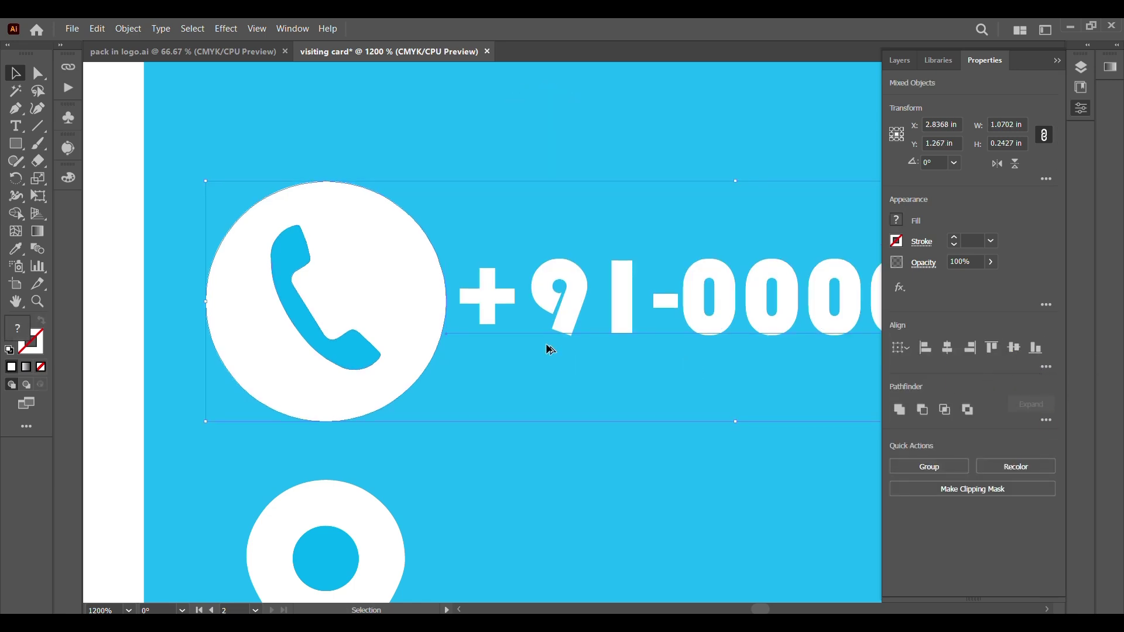
scroll(534, 342, "down", 2)
scroll(533, 343, "down", 3)
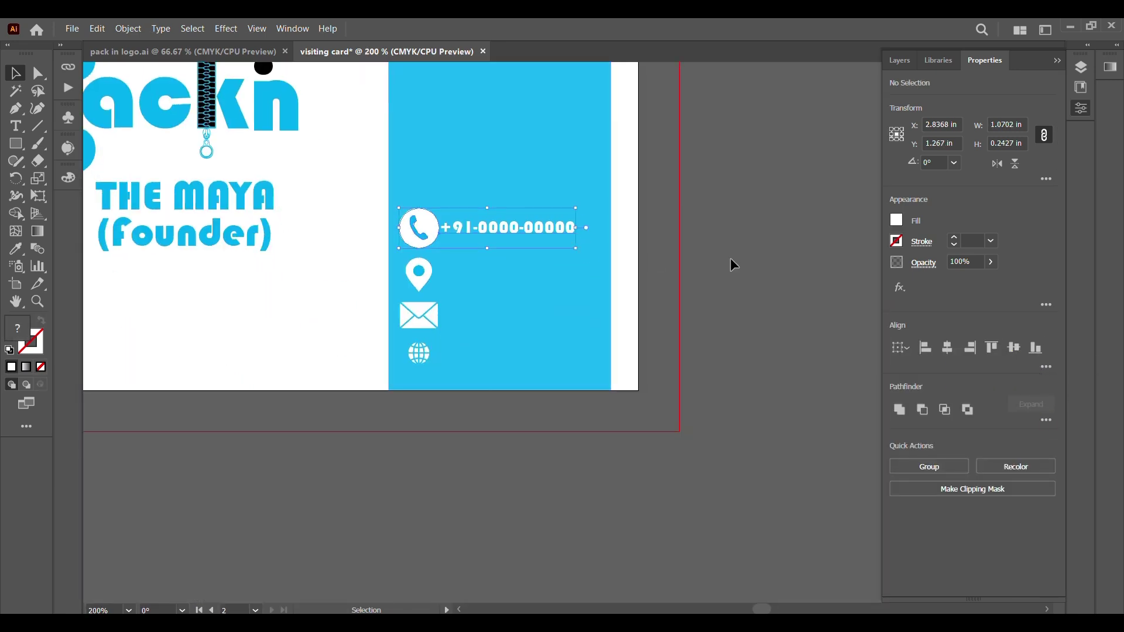
left_click(731, 265)
Shrink the phone icon to about 0.167 in and line it up vertically with the phone number text.
scroll(430, 268, "up", 1)
scroll(521, 243, "up", 1)
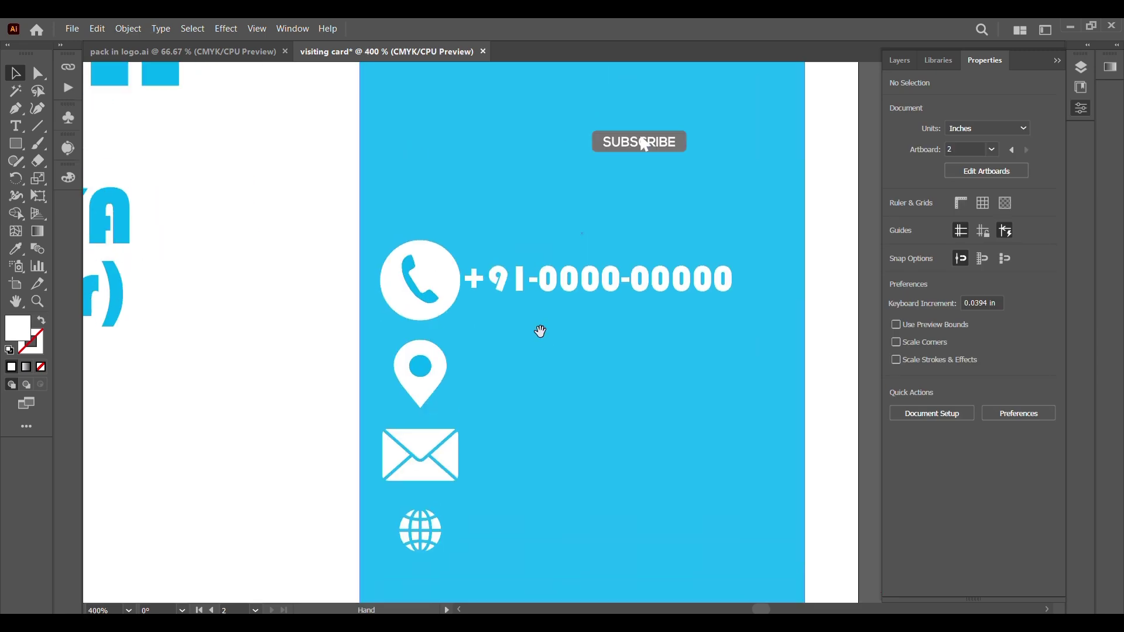
left_click(433, 273)
left_click_drag(380, 240, 399, 259)
left_click_drag(446, 294, 400, 258)
left_click(478, 275, "shift")
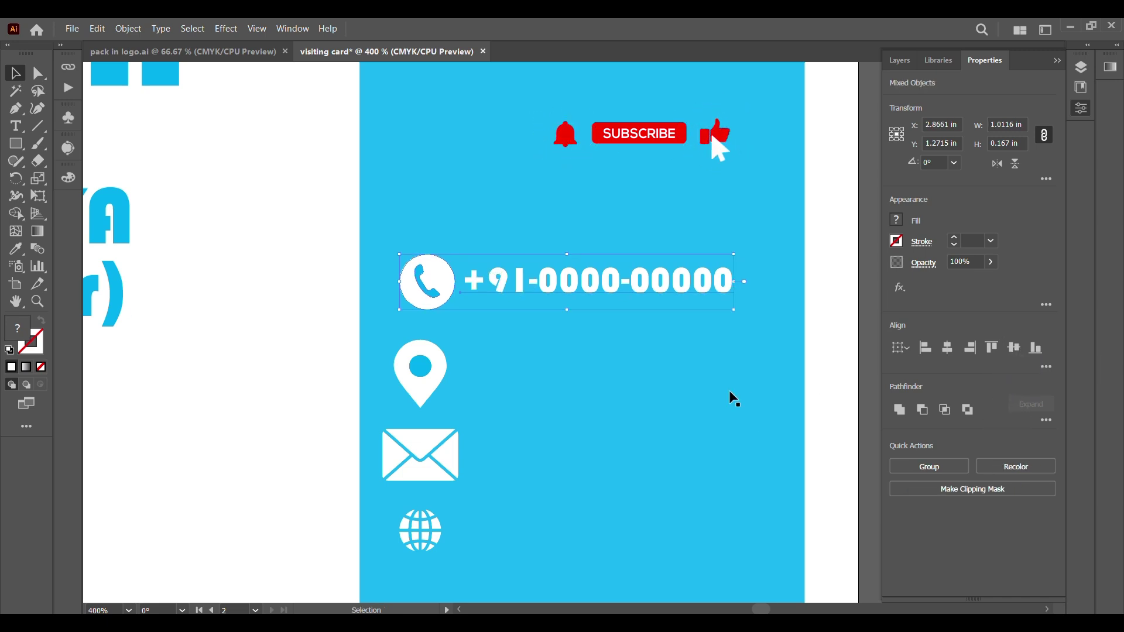
Shift the phone icon and number slightly left and move the location pin up directly beneath the phone icon.
scroll(714, 395, "right", 1)
scroll(731, 380, "right", 3)
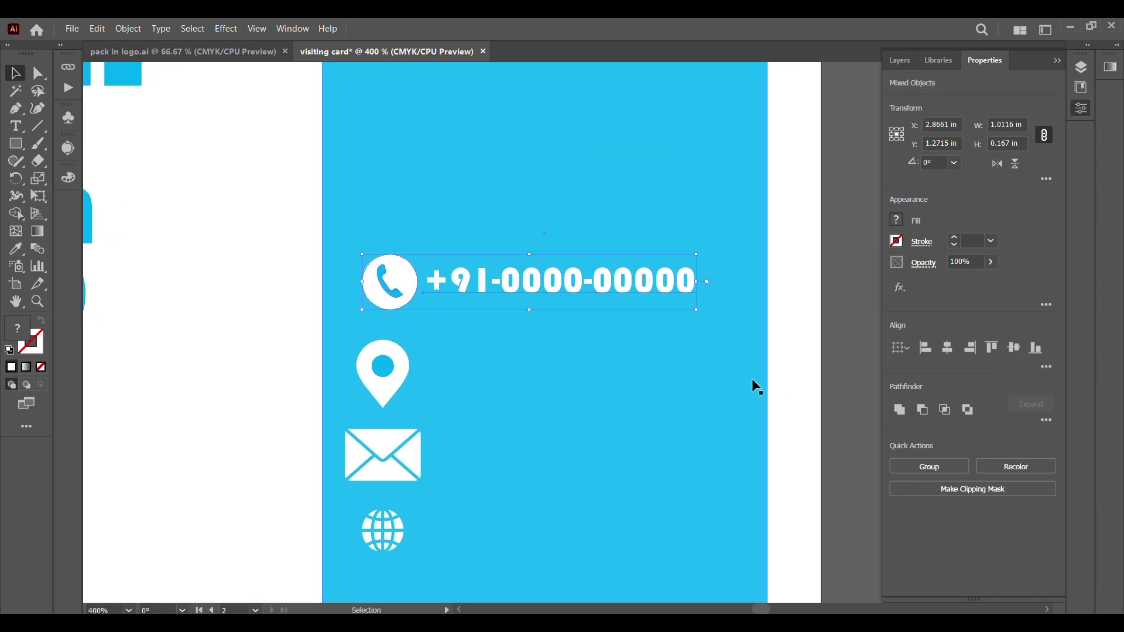
left_click_drag(386, 383, 379, 375)
left_click_drag(374, 355, 371, 353)
left_click(850, 376)
Duplicate the phone number line beside the location pin and replace its text with "State,city".
left_click_drag(494, 292, 557, 334)
left_click_drag(679, 357, 681, 354)
key("t")
left_click(681, 355)
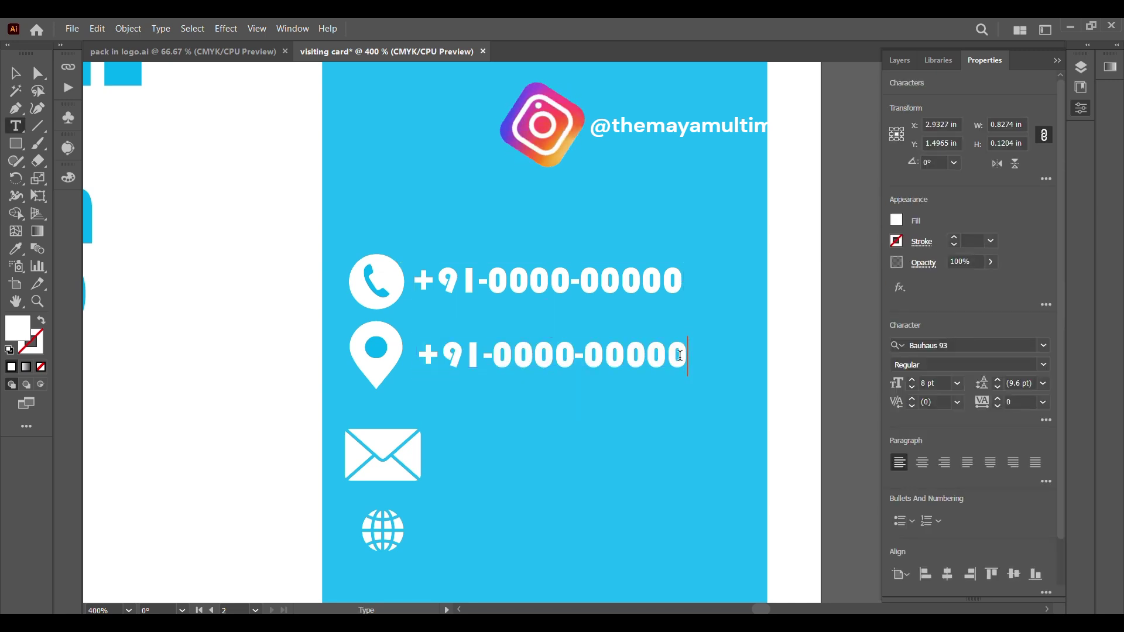
key("BackSpace")
key("BackSpace")
key("BackSpace")
key("BackSpace")
key("BackSpace")
key("BackSpace")
key("BackSpace")
key("BackSpace")
key("BackSpace")
key("BackSpace")
key("BackSpace")
key("BackSpace")
key("BackSpace")
key("BackSpace")
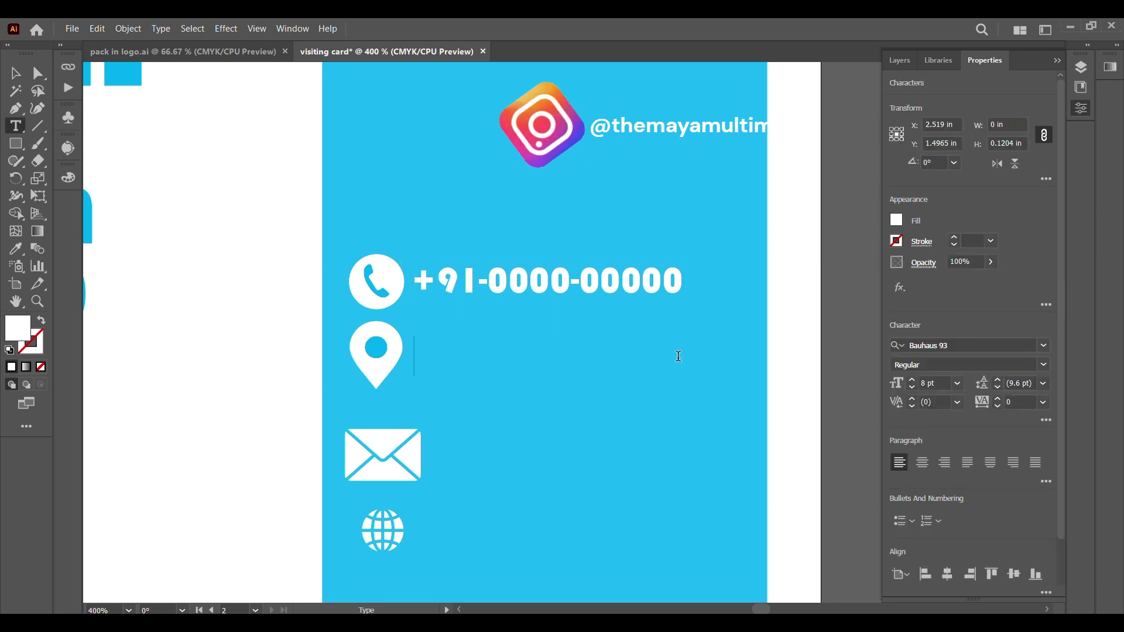
type("sat")
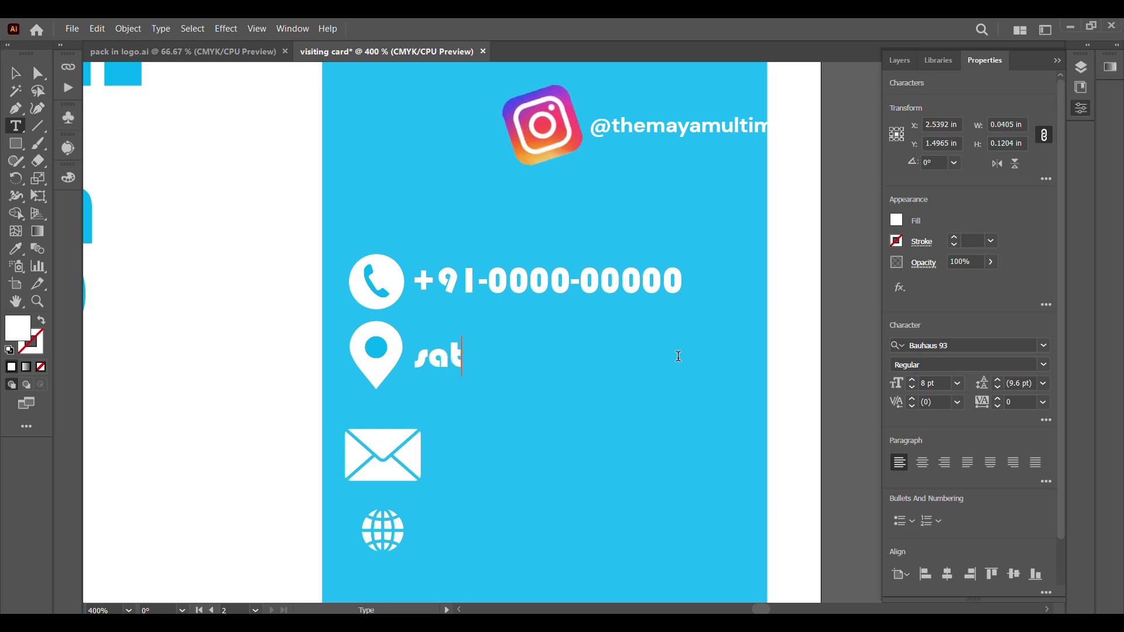
key("BackSpace")
key("BackSpace")
type("St")
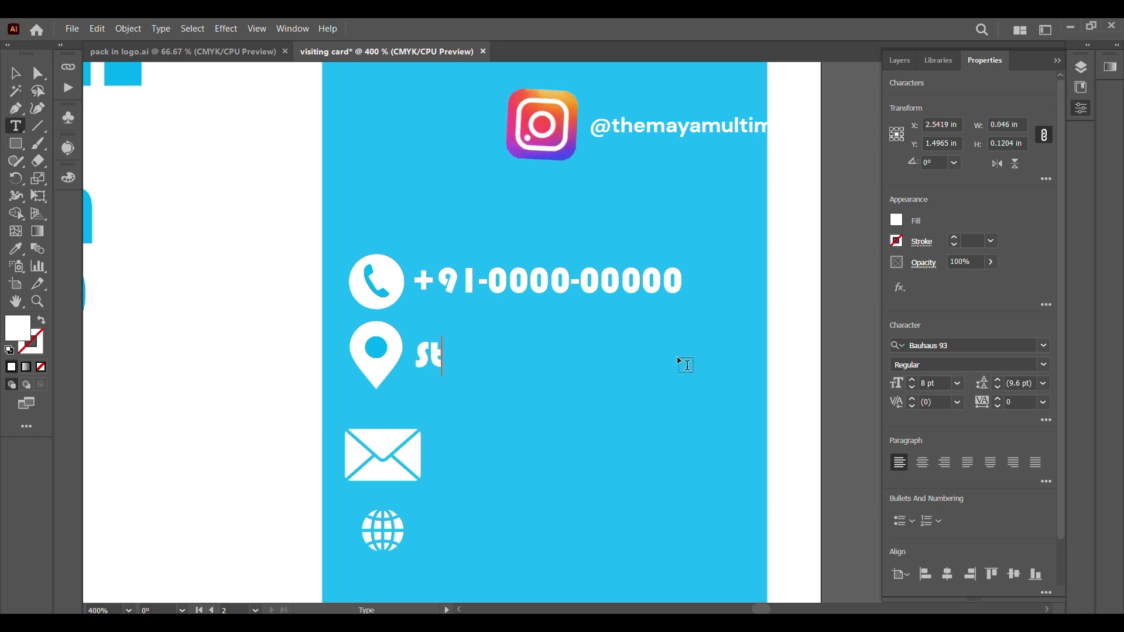
type("ate,cit")
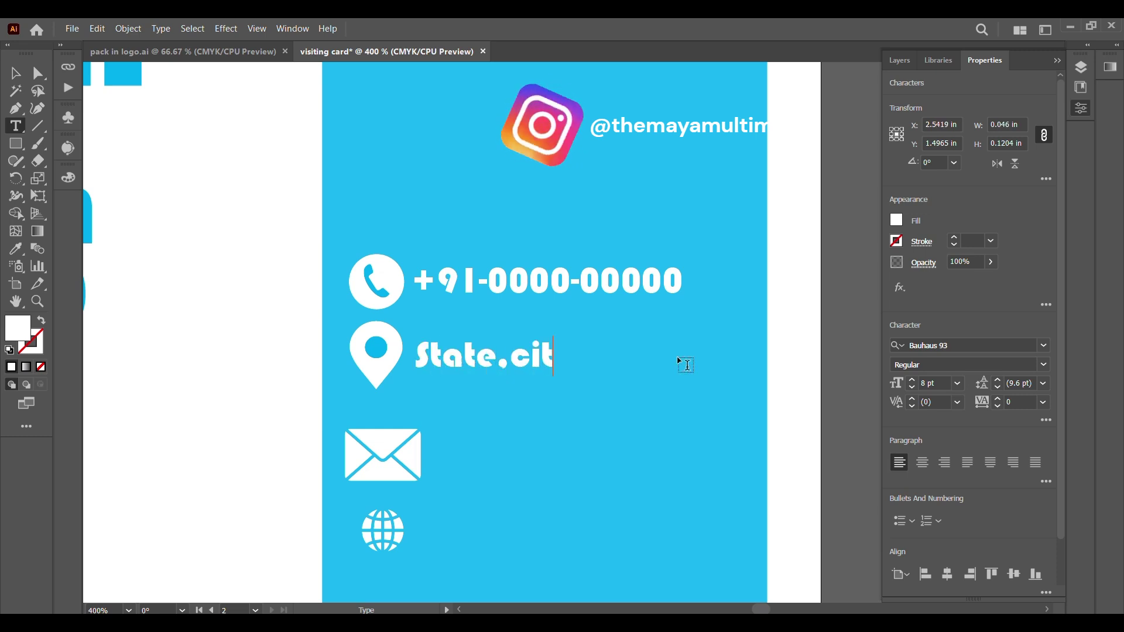
left_click(16, 73)
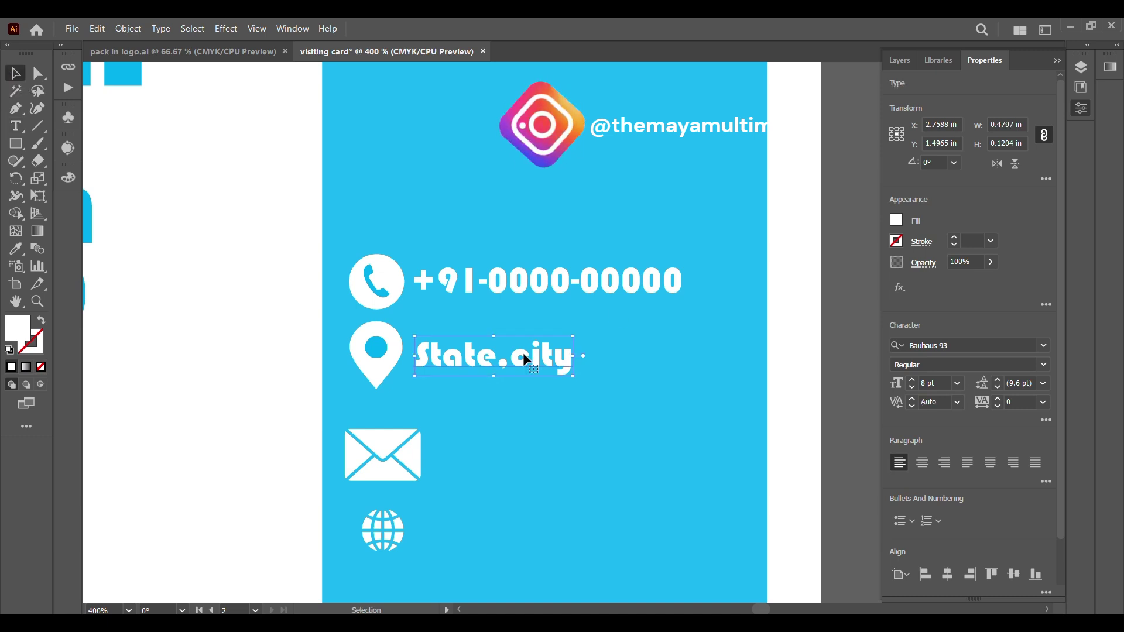
Centre the "State,city" text vertically with the location pin, and shrink the envelope icon and place it beneath the pin.
left_click(377, 351, "shift")
left_click(1014, 349)
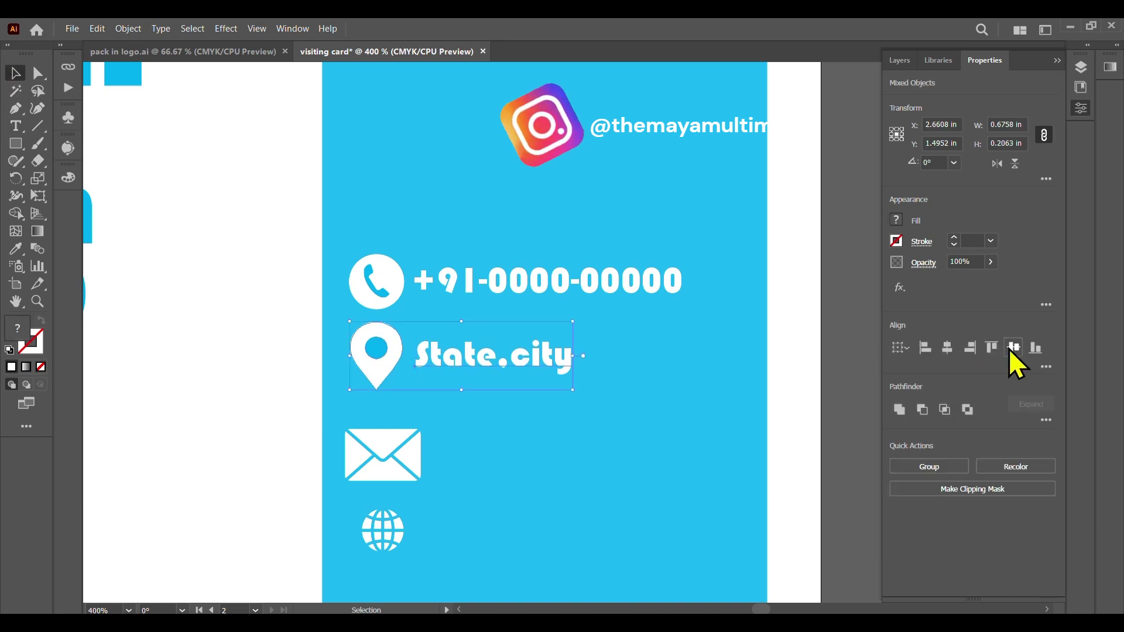
left_click(855, 325)
left_click_drag(345, 429, 373, 419)
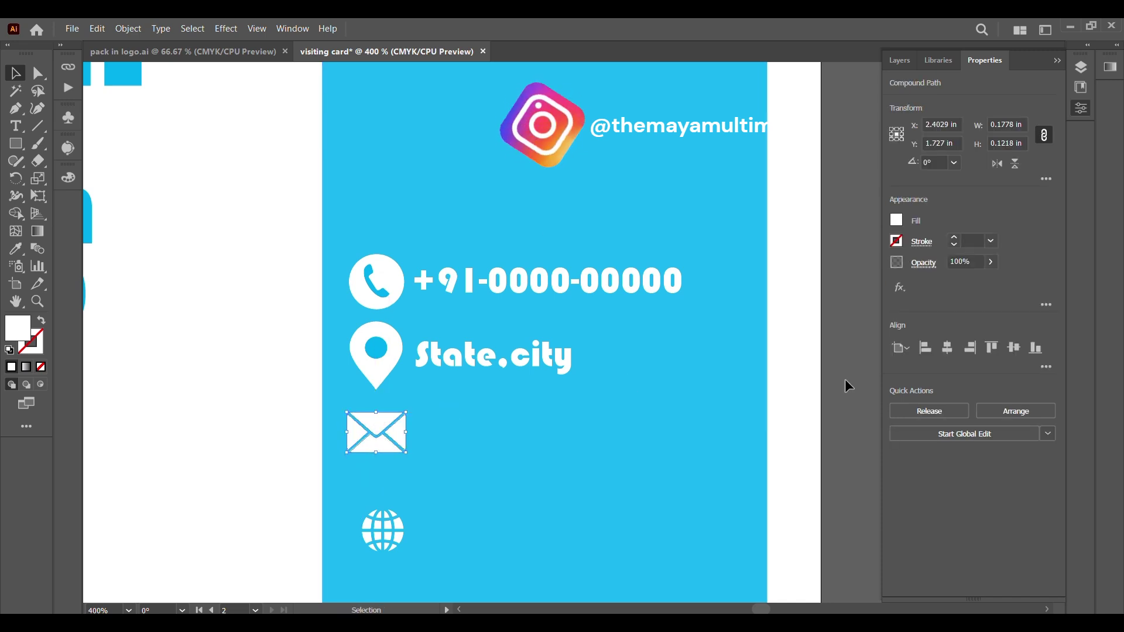
Duplicate the "State,city" line beside the envelope icon and replace its text with a placeholder e-mail address.
left_click_drag(473, 363, 568, 441)
key("t")
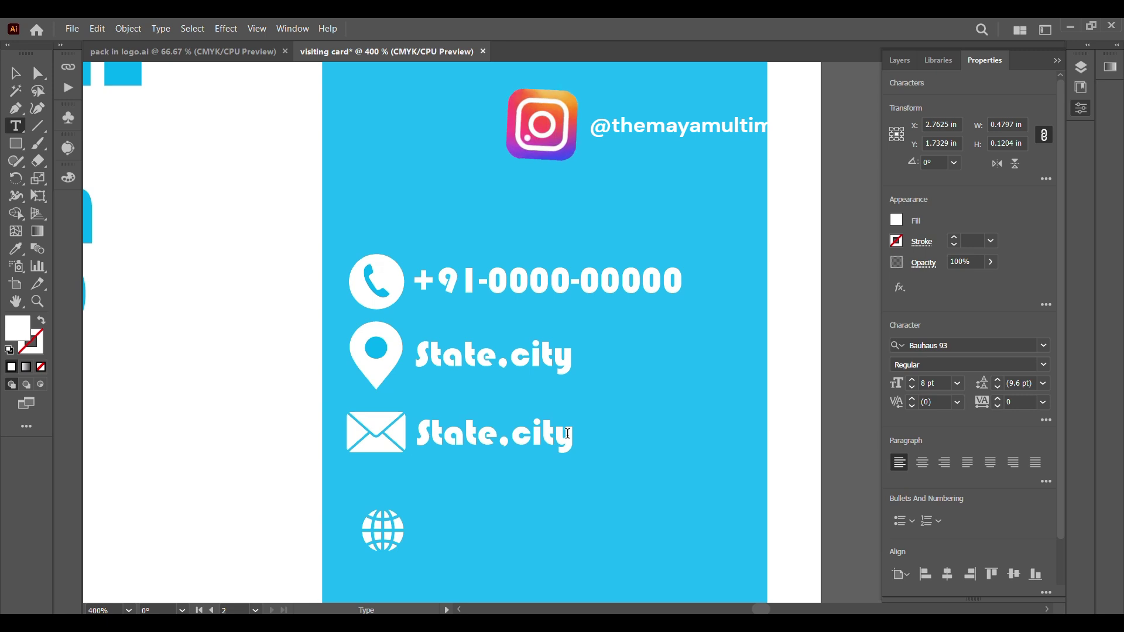
key("BackSpace")
key("BackSpace")
key("BackSpace")
key("BackSpace")
key("BackSpace")
key("BackSpace")
key("BackSpace")
key("BackSpace")
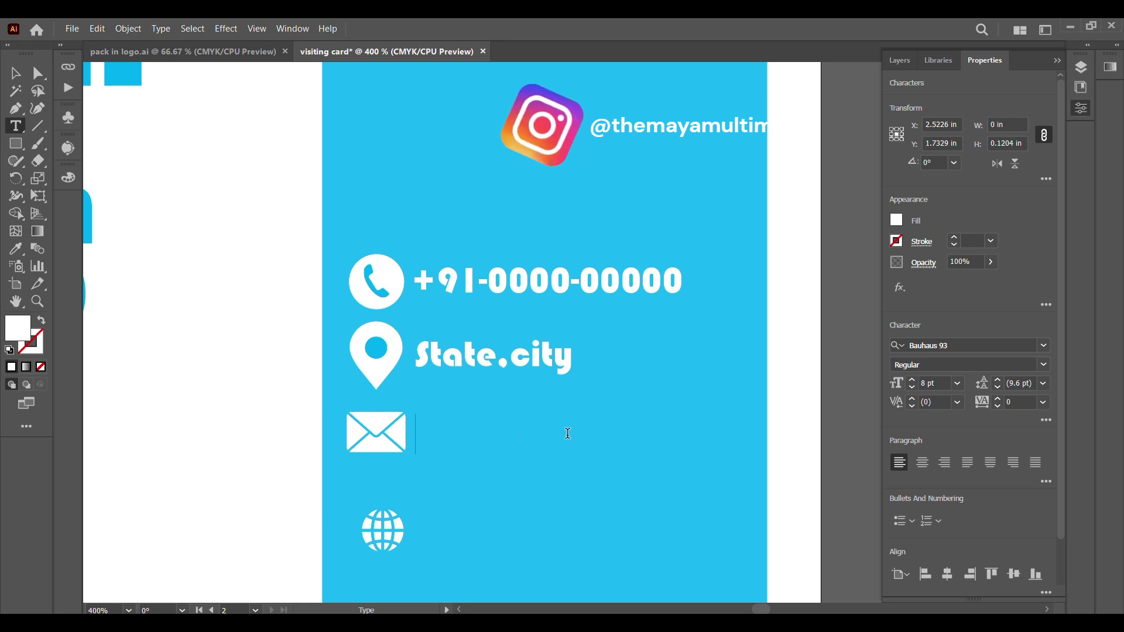
type("name@")
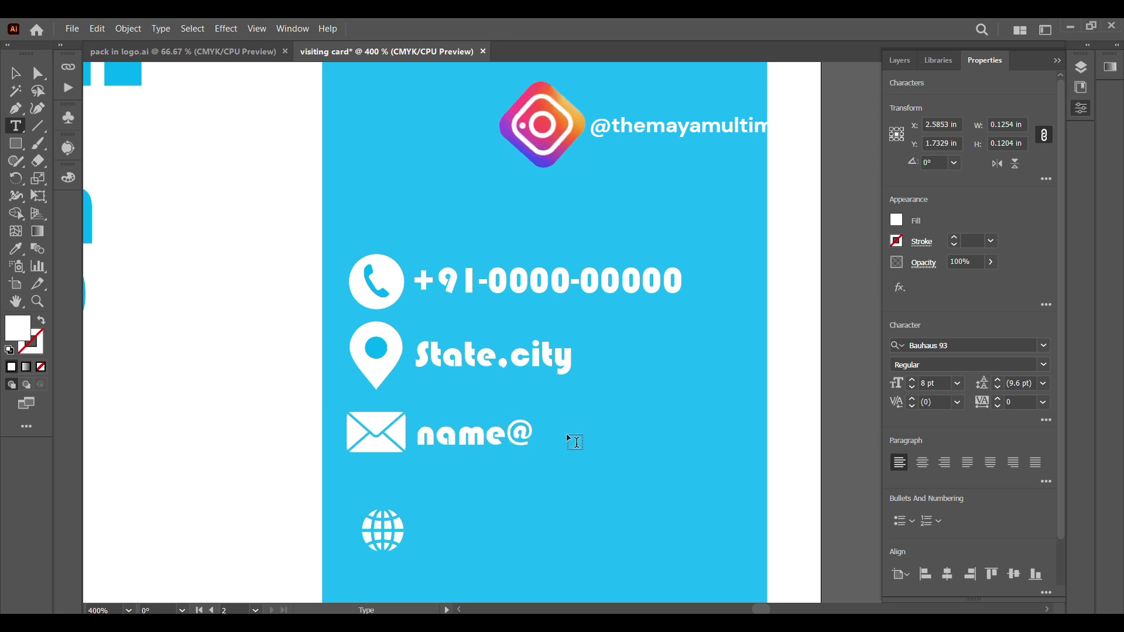
type("gmail.com")
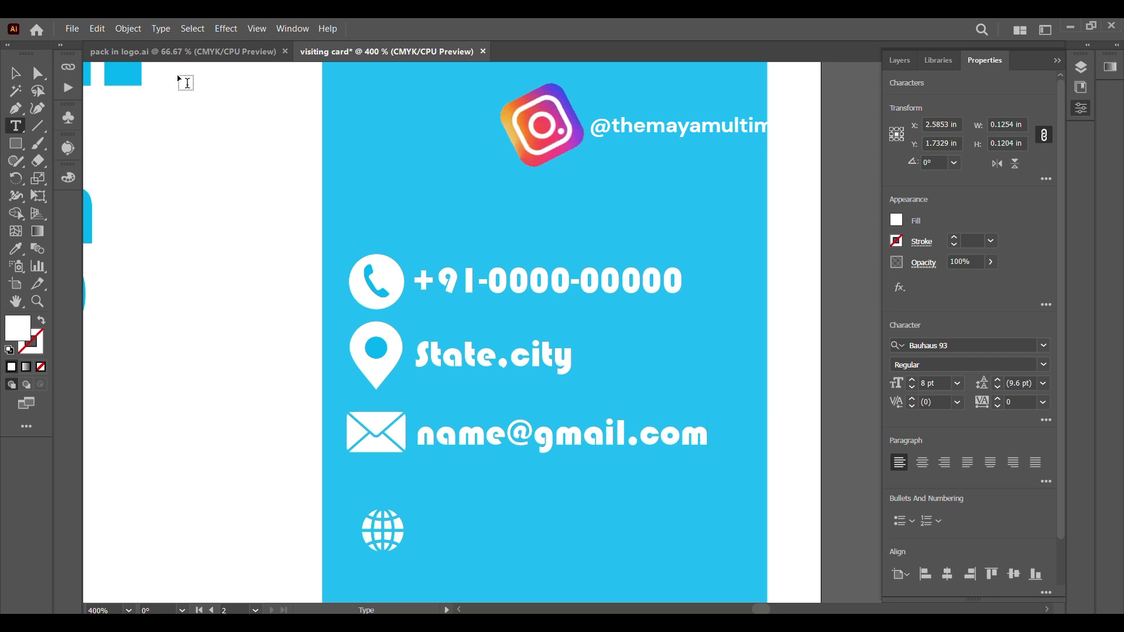
left_click(15, 73)
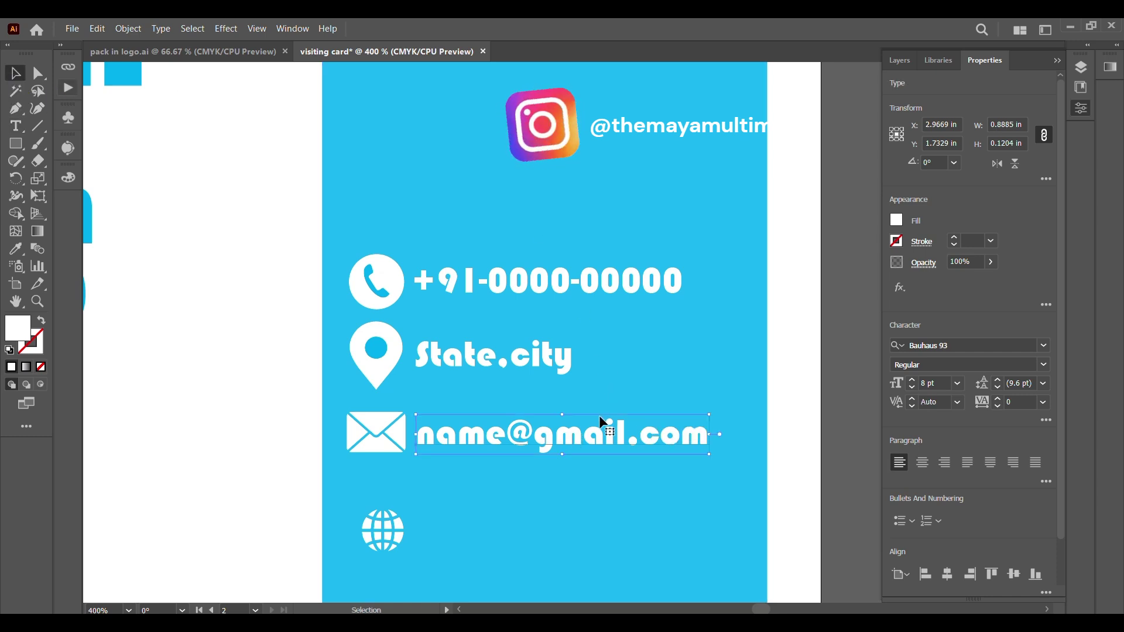
Enlarge the globe icon to about 0.147 in beneath the envelope and duplicate the e-mail line beside it.
left_click_drag(382, 527, 385, 495)
left_click_drag(463, 436, 470, 492)
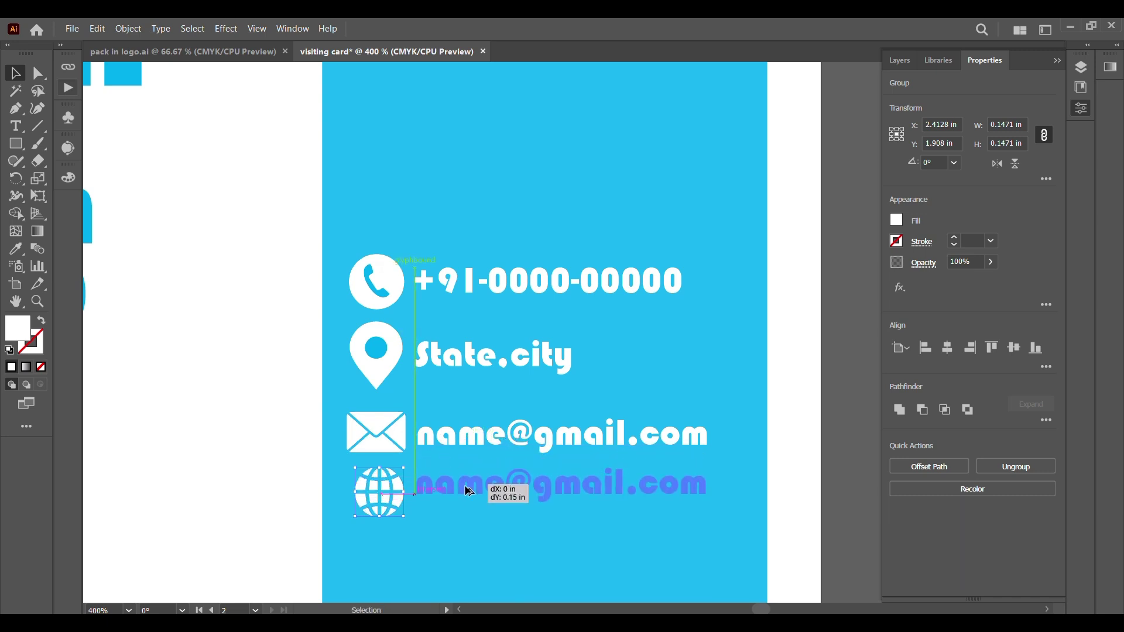
left_click_drag(710, 488, 701, 483)
key("t")
left_click(701, 482)
key("BackSpace")
key("BackSpace")
key("BackSpace")
key("BackSpace")
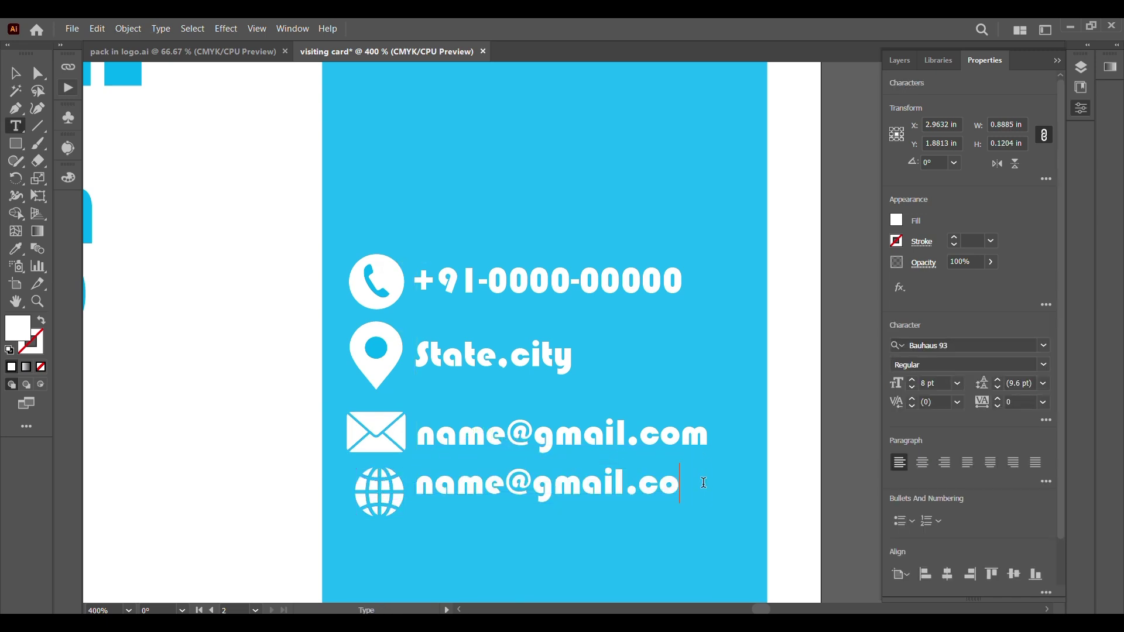
key("BackSpace")
key("BackSpace")
key("BackSpace")
key("BackSpace")
key("BackSpace")
key("BackSpace")
key("BackSpace")
key("BackSpace")
key("BackSpace")
key("BackSpace")
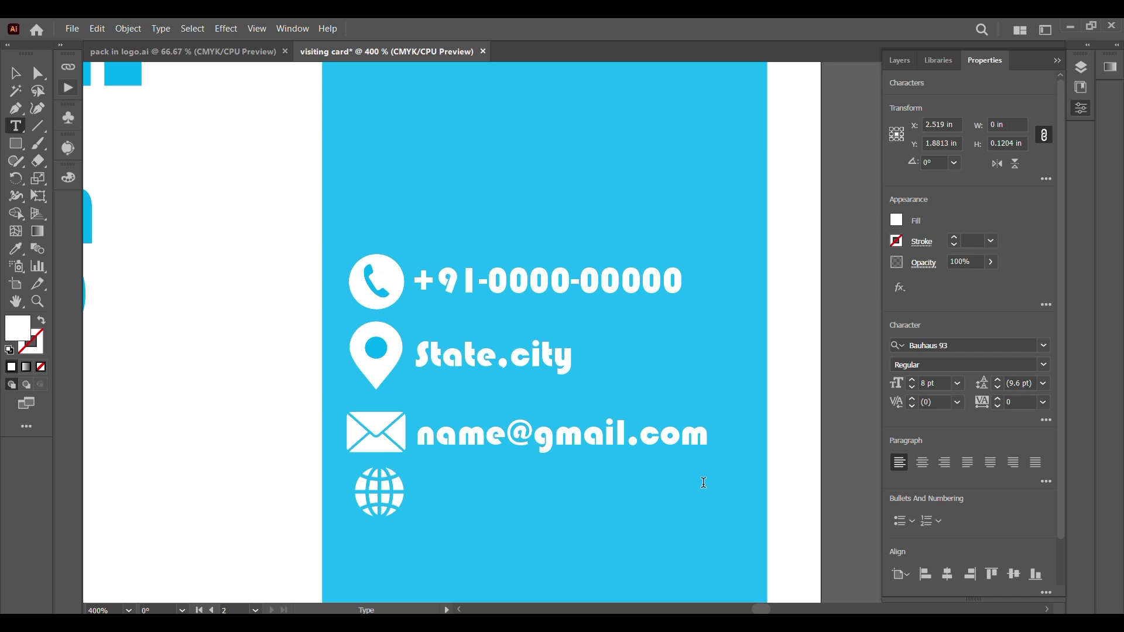
type("www.pa")
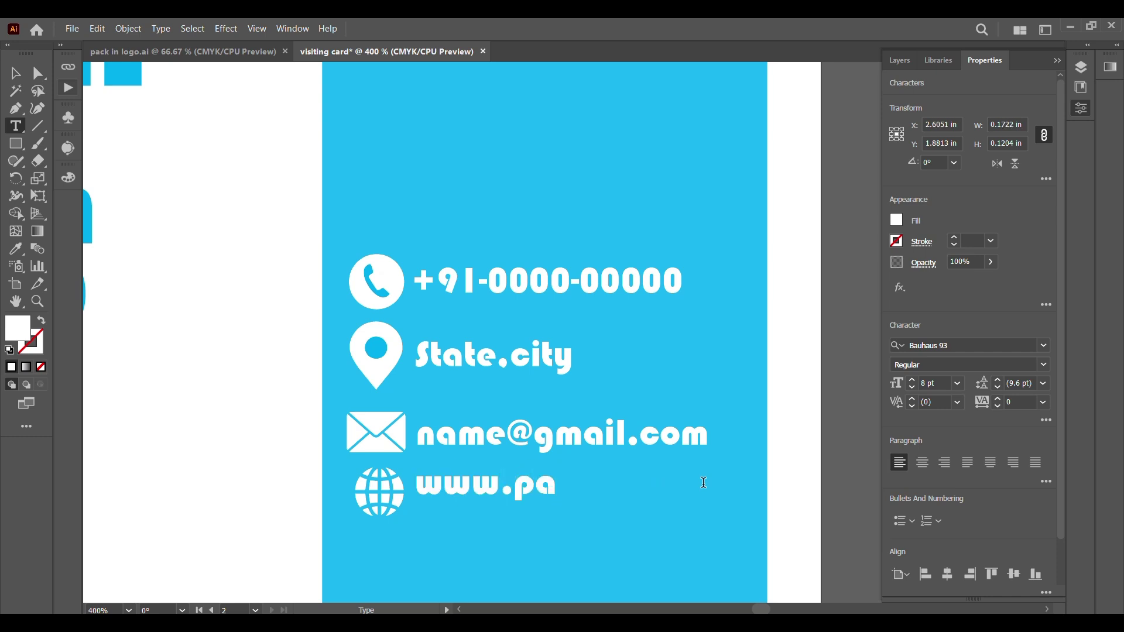
type("ckin.com")
left_click(15, 73)
Centre the website, e-mail and "State,city" texts vertically with their respective globe, envelope and location pin icons.
left_click(388, 502)
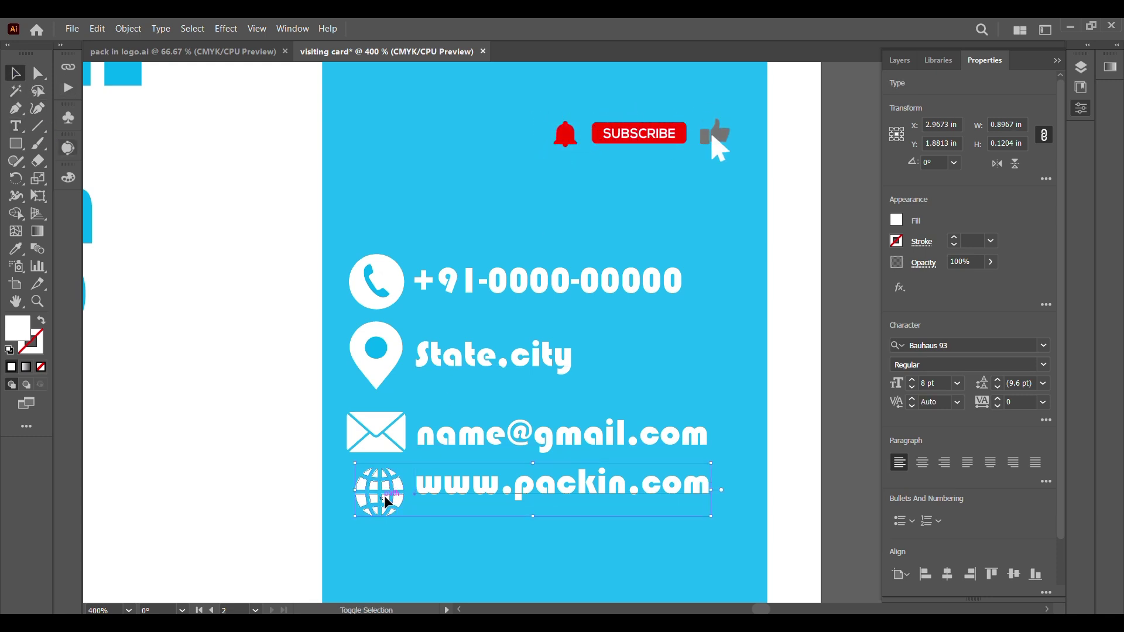
left_click(388, 502, "shift")
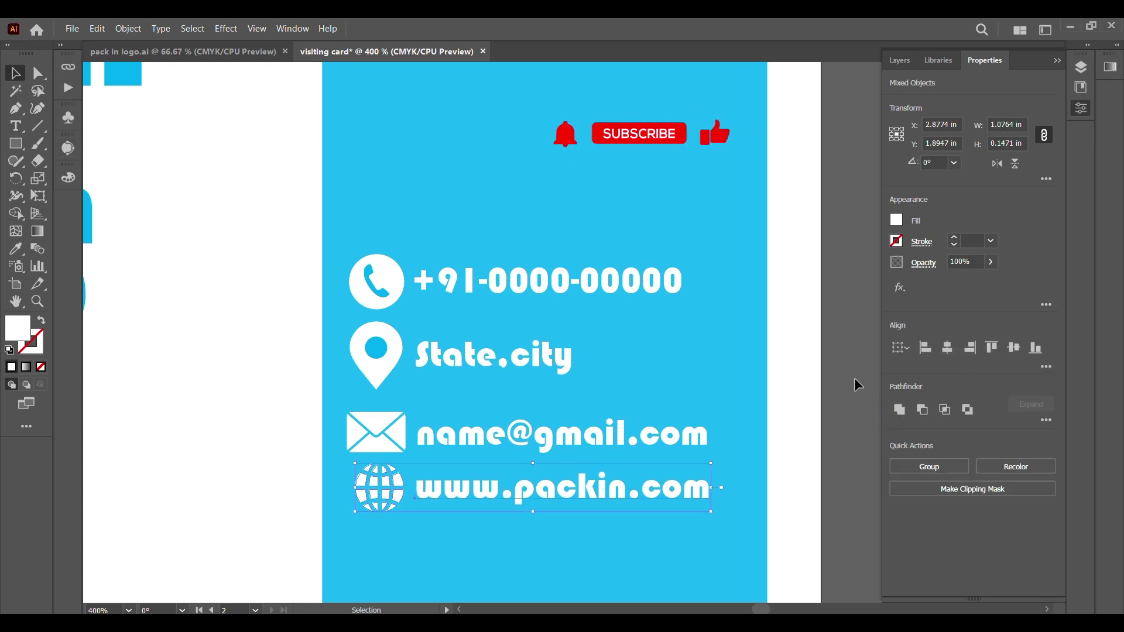
left_click(441, 433)
left_click(377, 433, "shift")
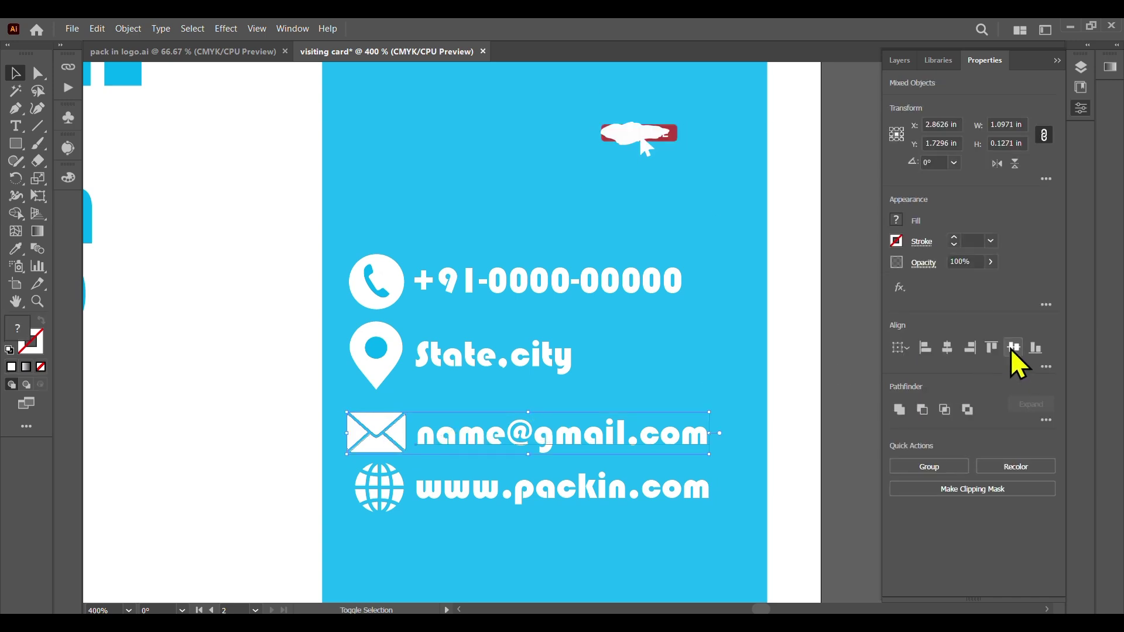
left_click(426, 378)
left_click(438, 360)
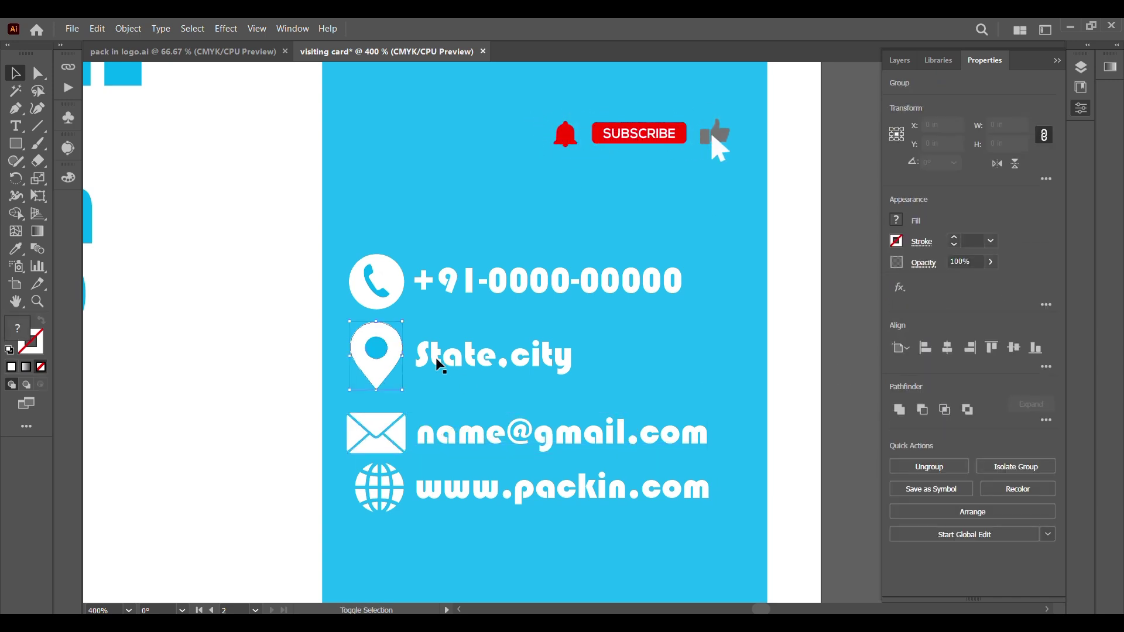
left_click(847, 333)
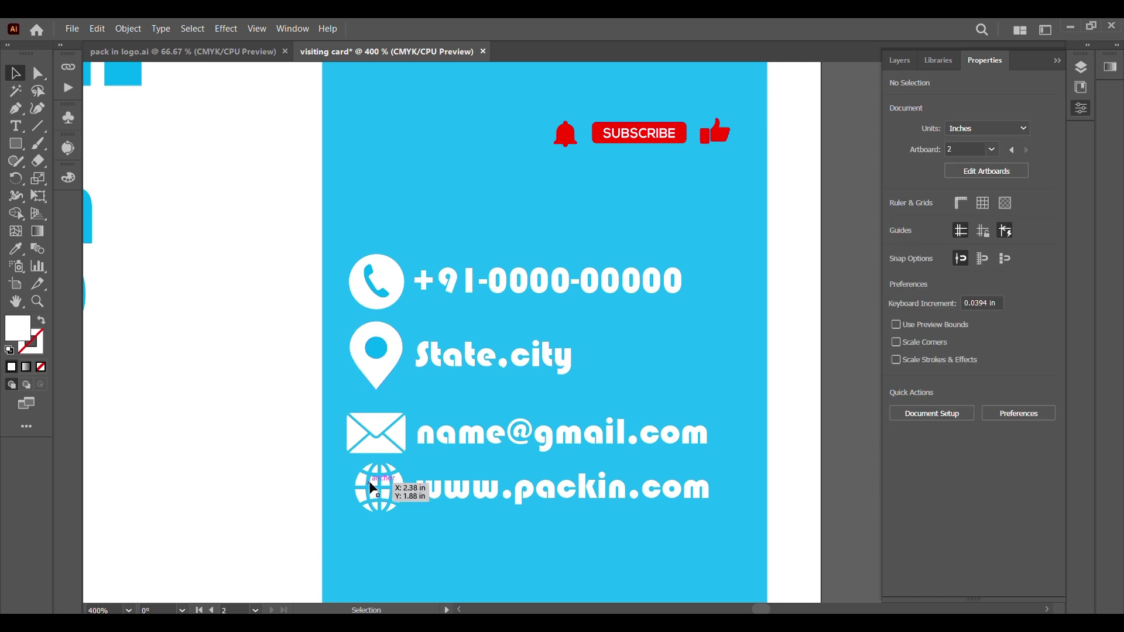
Centre the location pin and phone icons horizontally on each other.
left_click(377, 369)
left_click(387, 269, "shift")
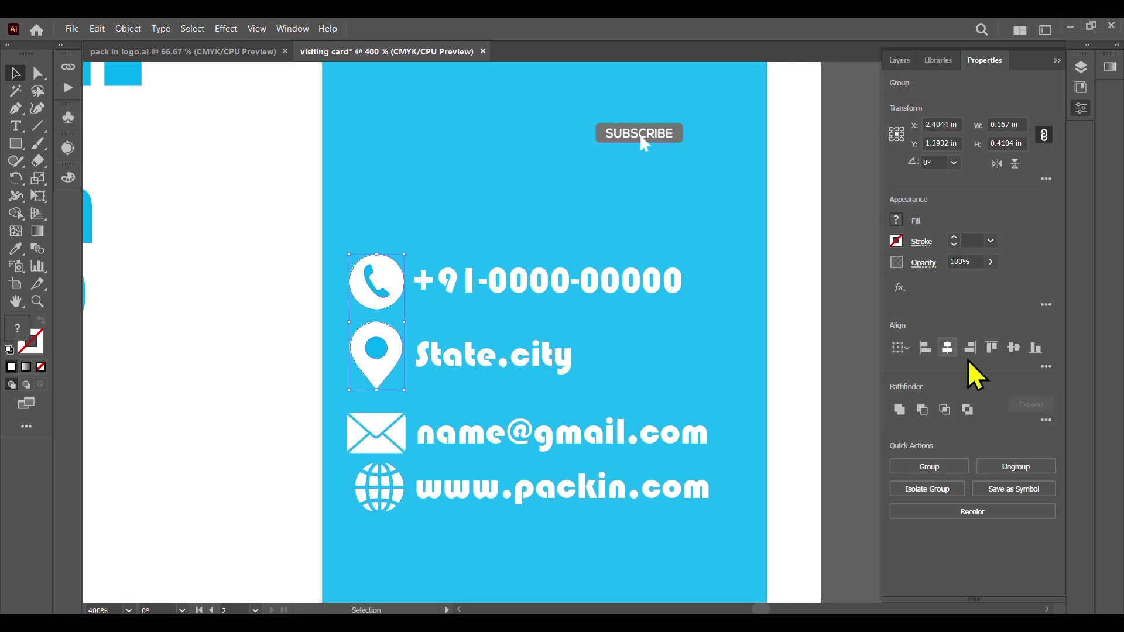